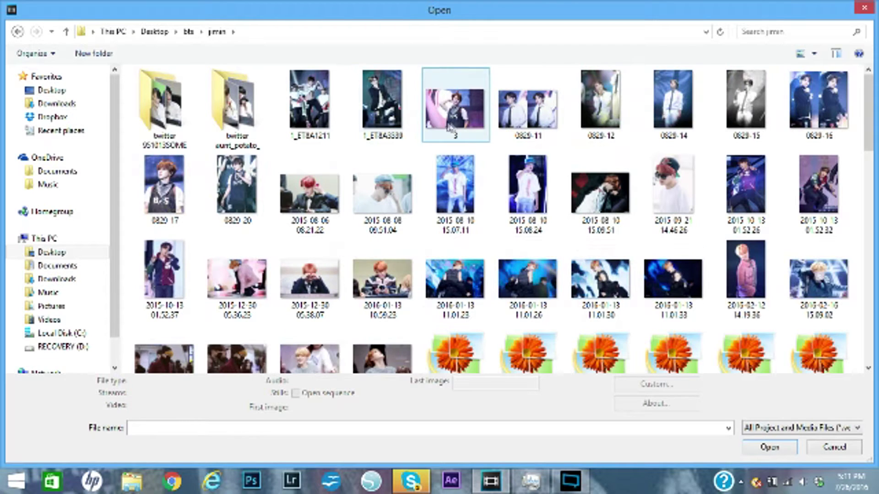
Step: Import the image 2015-12-30 05.38.07 and crop its event with the 16:9 Widescreen TV aspect ratio preset
left_click(314, 291)
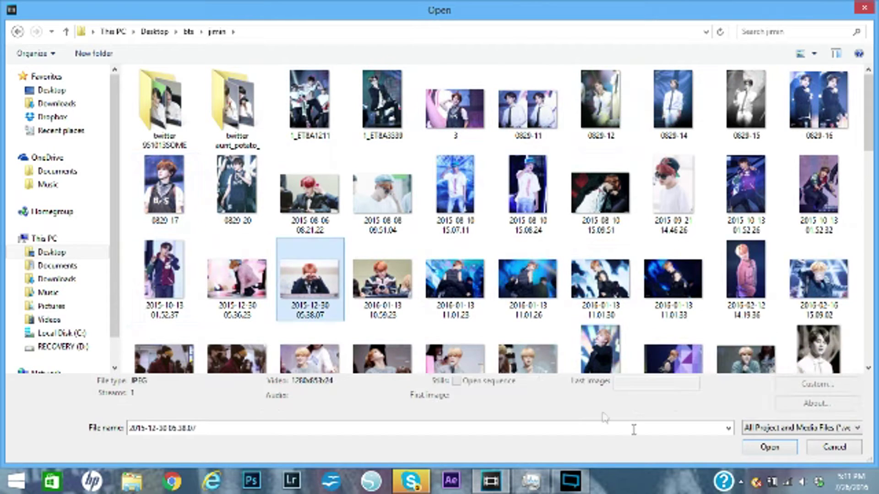
left_click(760, 448)
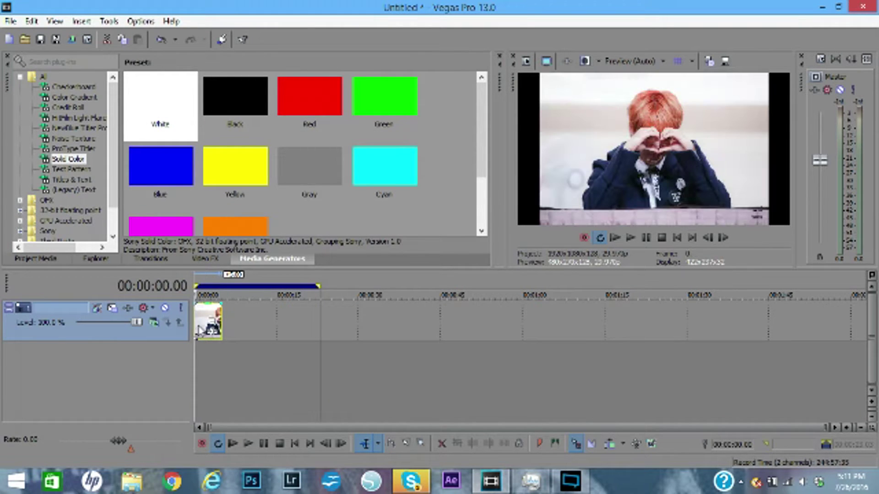
left_click(219, 307)
left_click(449, 111)
left_click(428, 147)
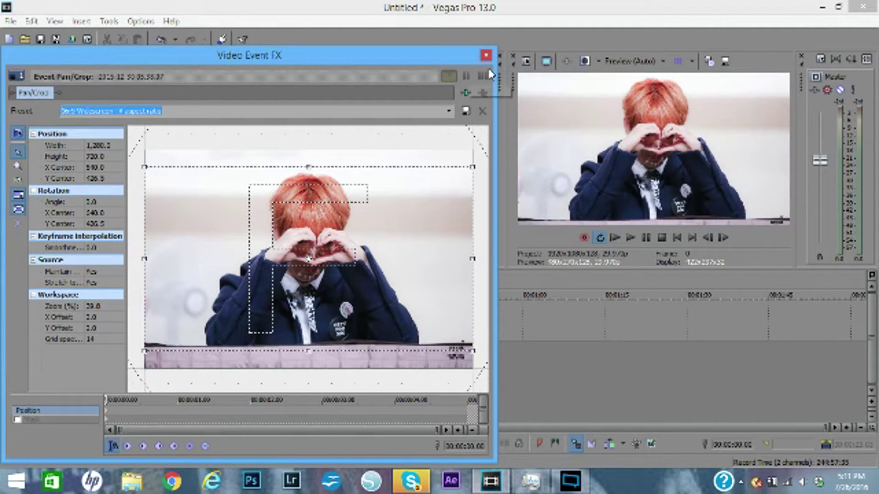
left_click(486, 55)
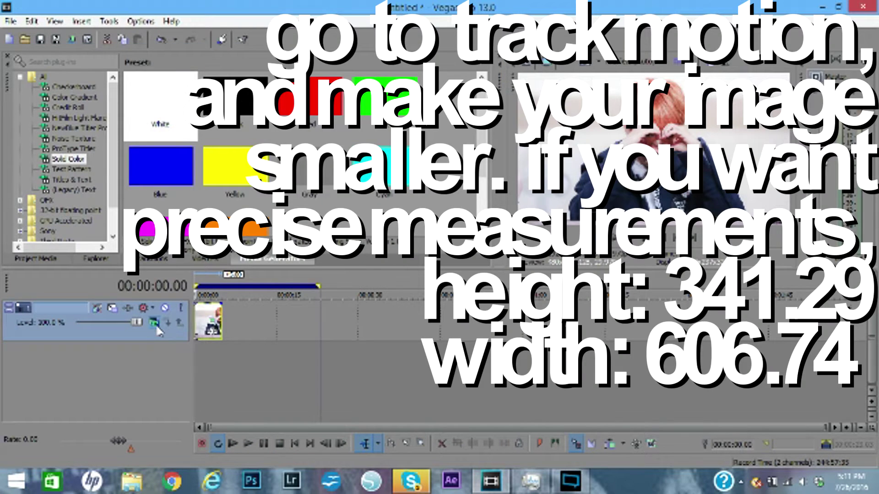
Step: Shrink the image track to 606.74 wide by 341.29 high by applying the YEAH MAN track motion preset
left_click(113, 309)
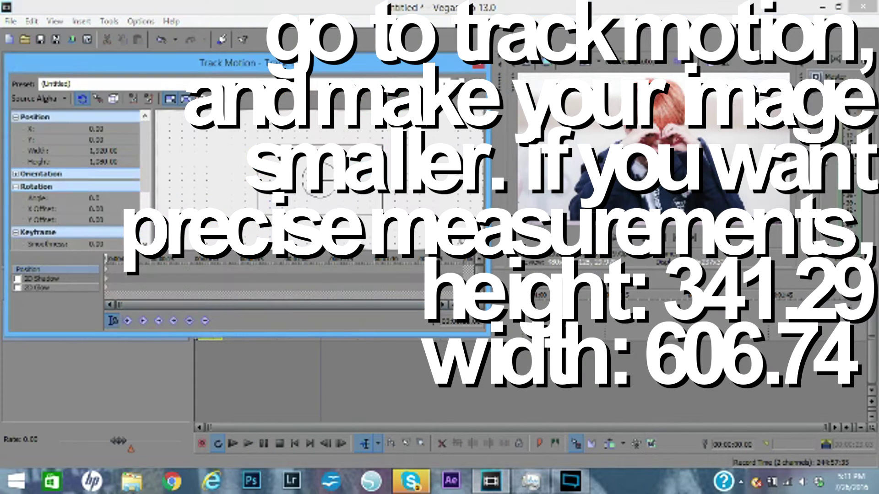
left_click(286, 84)
left_click(284, 104)
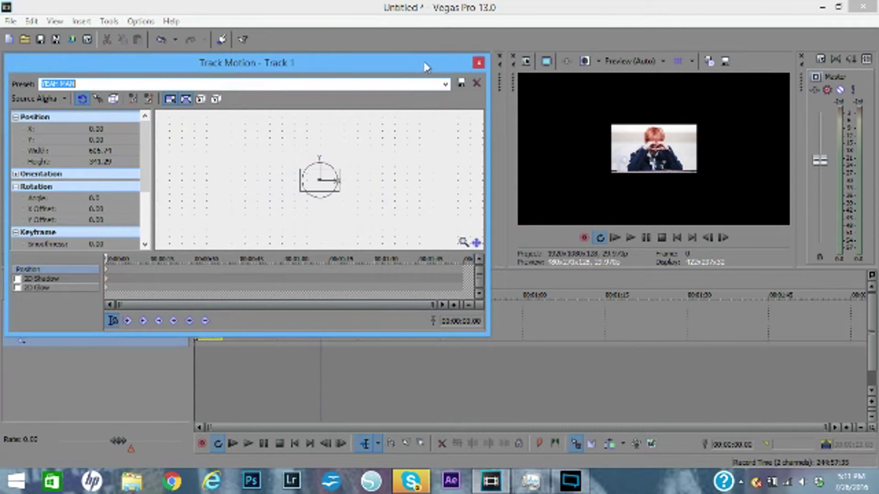
left_click_drag(425, 67, 432, 34)
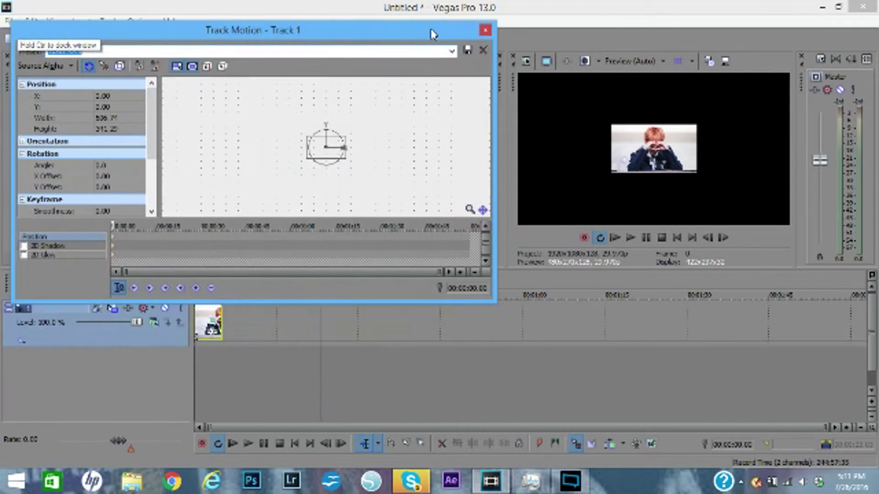
left_click(486, 31)
Step: Add two more video tracks to the project
right_click(233, 354)
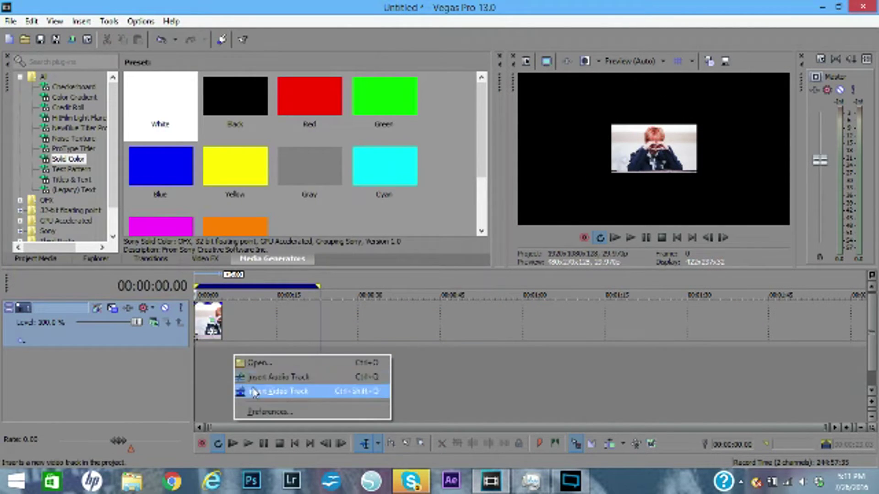
left_click(247, 391)
left_click_drag(149, 381, 158, 316)
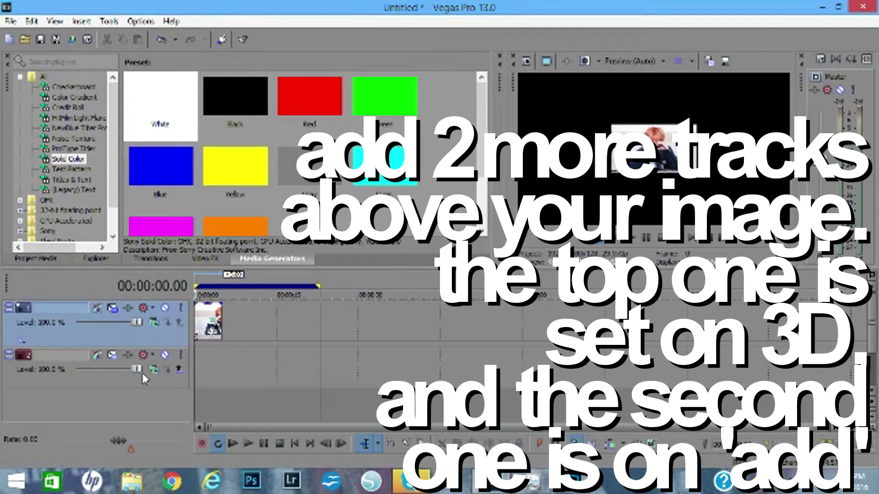
right_click(241, 364)
left_click(264, 238)
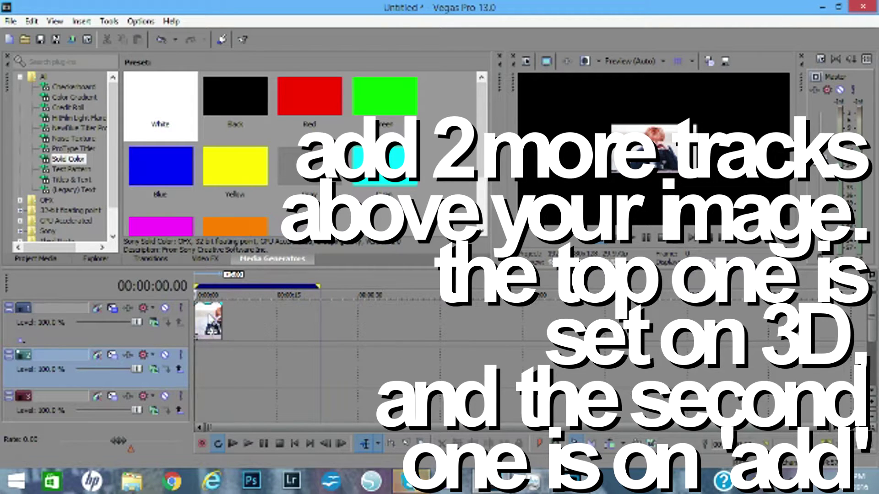
Step: Move the image event to track 3 and make tracks 2 and 3 children of track 1
left_click_drag(215, 323, 247, 404)
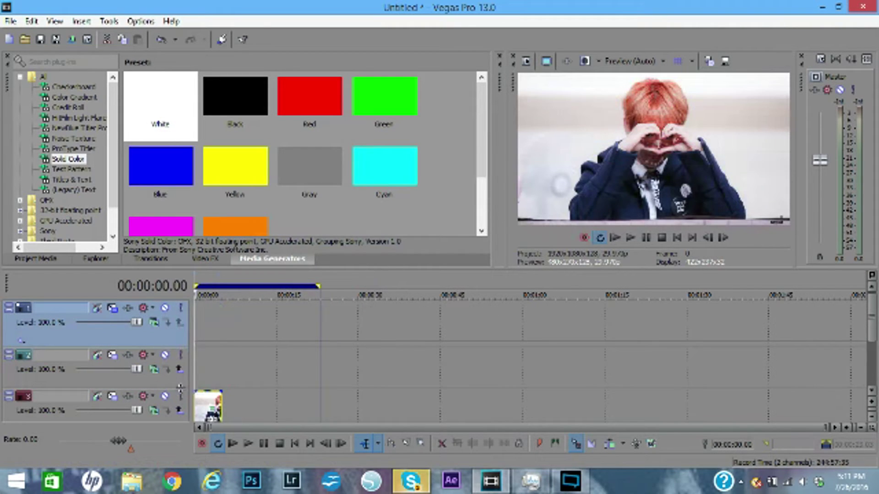
left_click(180, 370)
left_click(180, 411)
Step: Set the compositing mode of track 2 to Add and of track 3 to Source Alpha
left_click(155, 411)
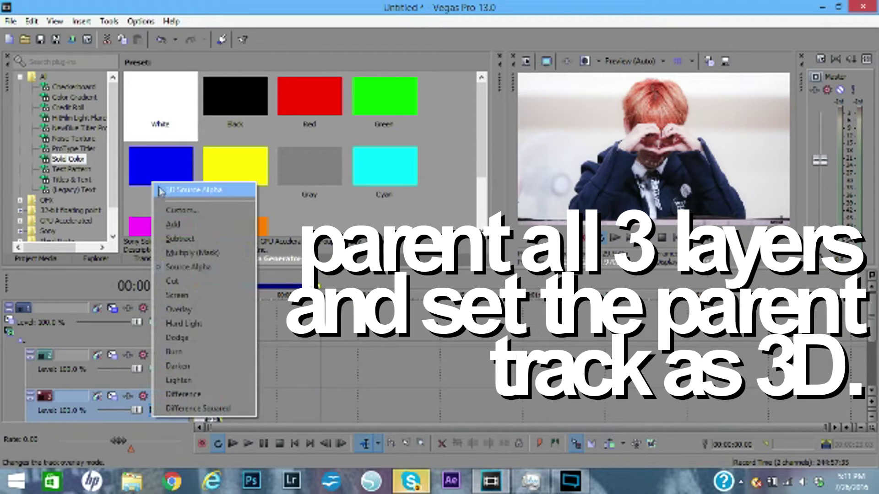
left_click(174, 191)
left_click(154, 370)
left_click(177, 183)
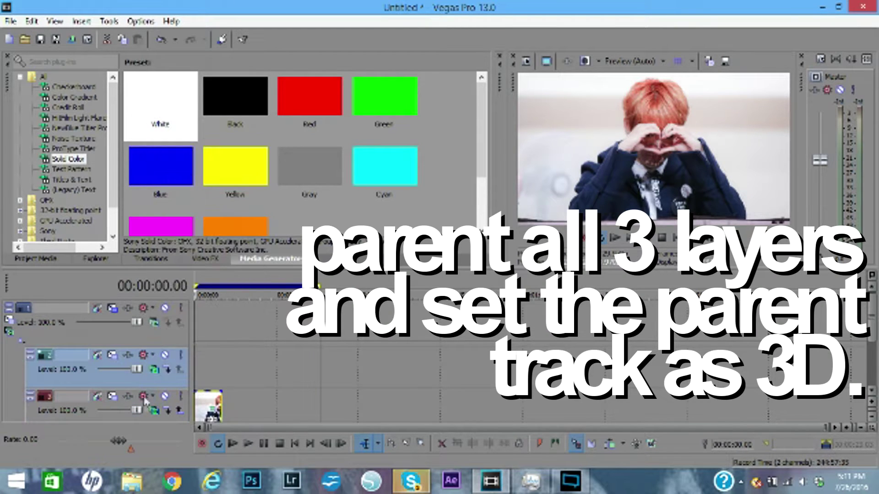
left_click(154, 411)
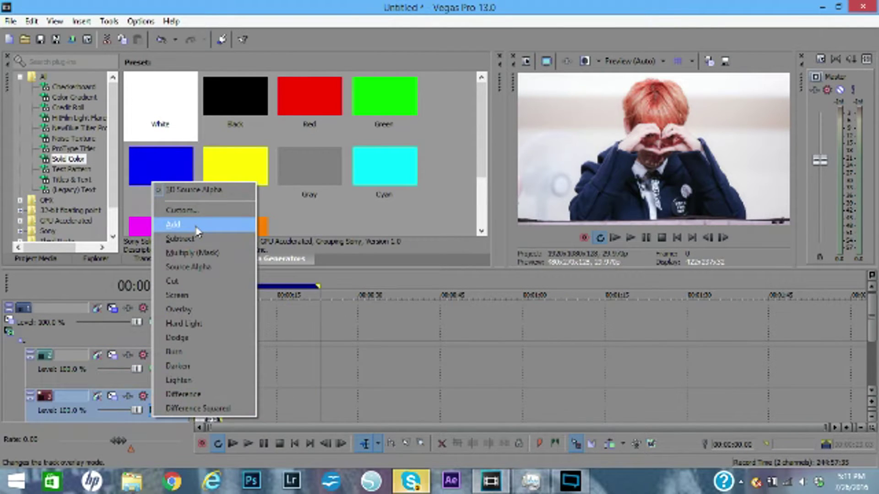
left_click(204, 268)
Step: Set both the parent composite mode and the compositing mode of track 1 to 3D Source Alpha
left_click(23, 340)
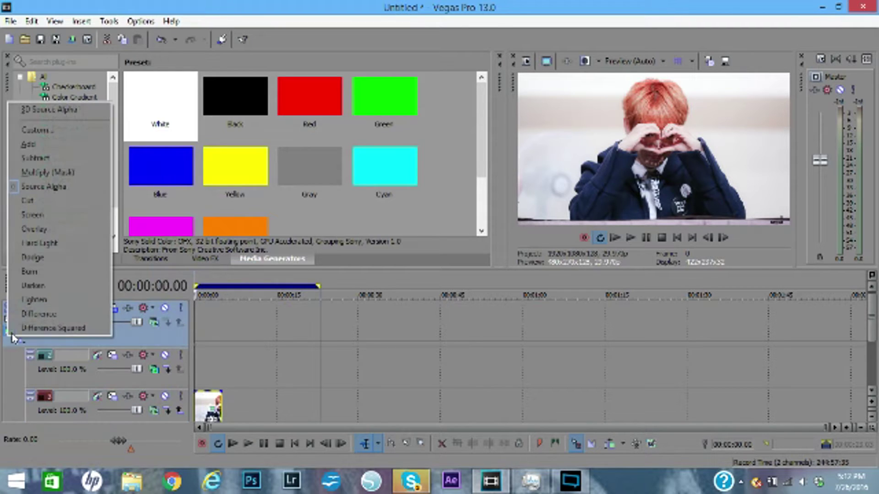
left_click(77, 113)
left_click(154, 324)
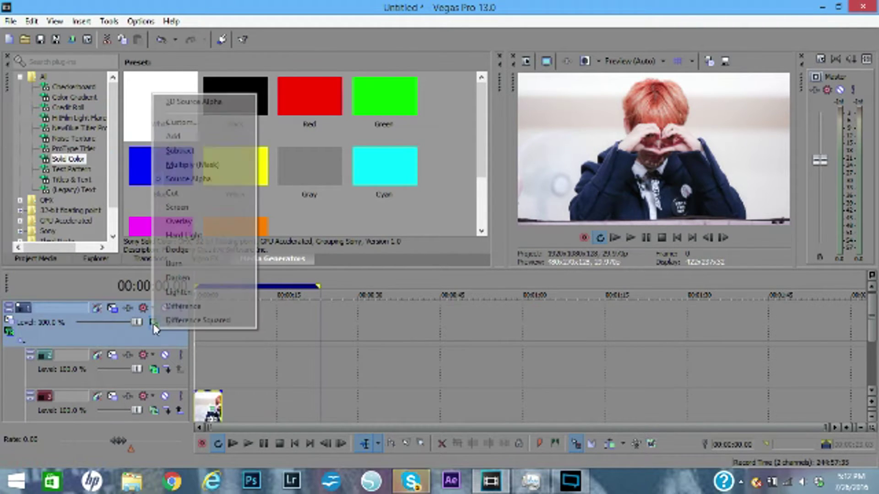
left_click(206, 102)
Step: Import the overlay video 20 from the overlays folder in Documents onto track 2
left_click(189, 371)
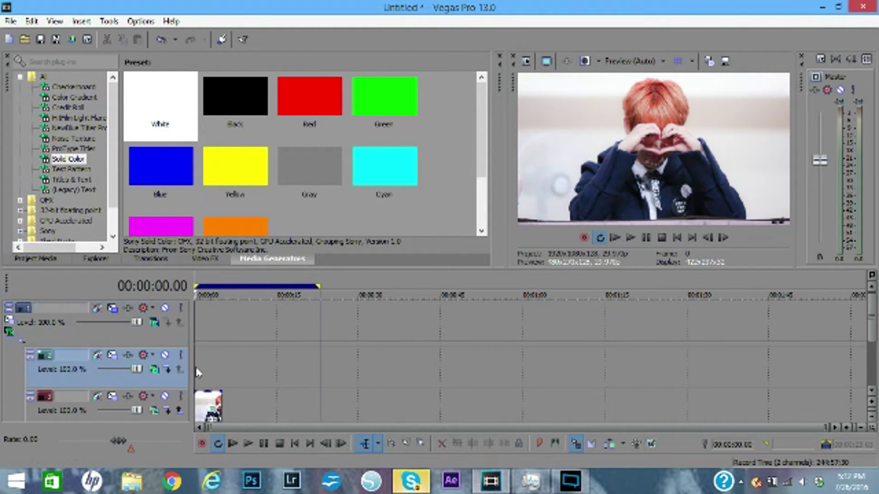
left_click(27, 41)
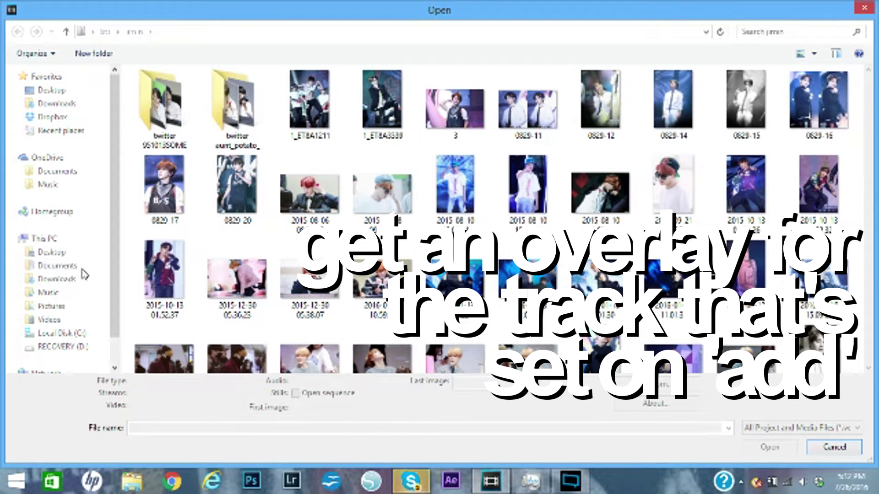
left_click(82, 268)
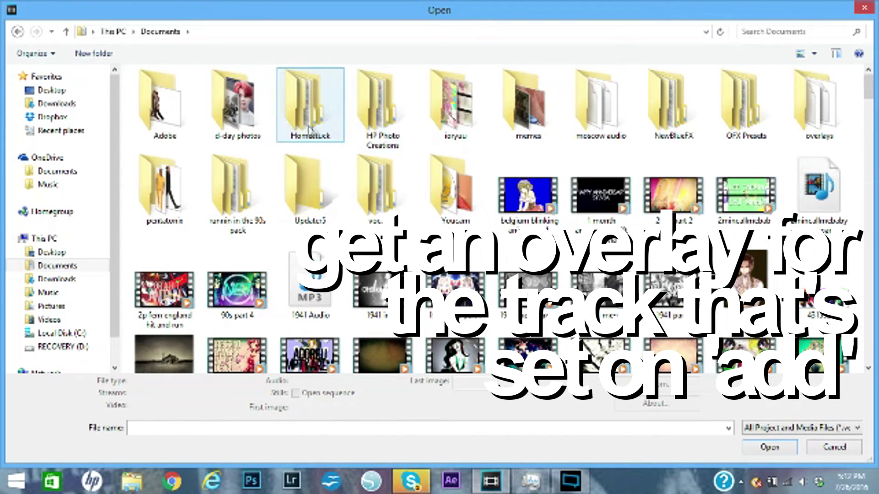
double_click(829, 130)
left_click_drag(871, 129, 867, 233)
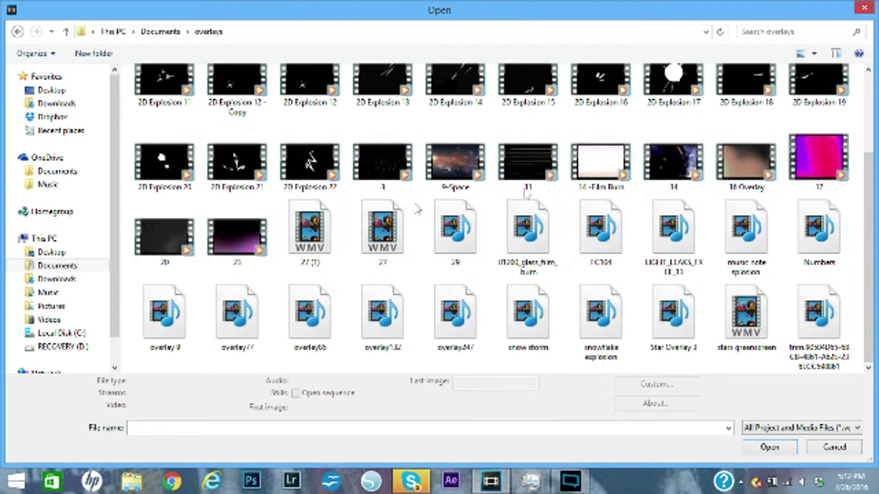
left_click(141, 222)
left_click(781, 451)
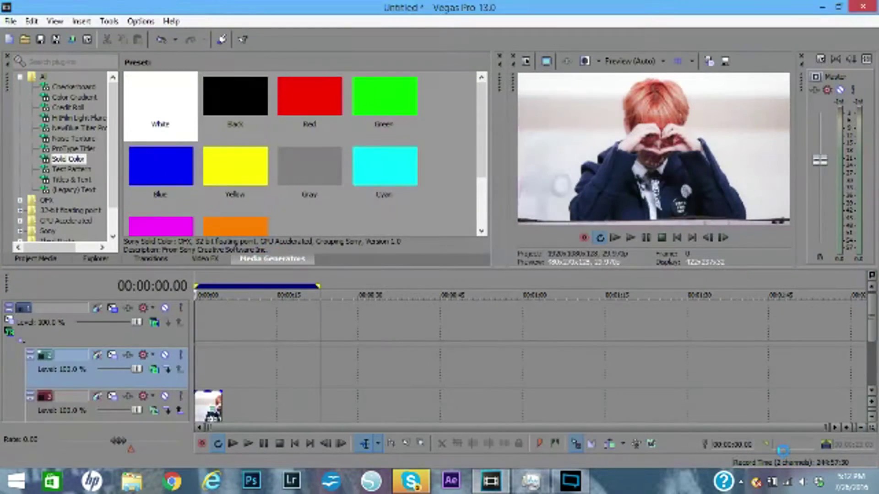
left_click(547, 202)
Step: Trim the end of the overlay event on track 2 to match the image's length and return to the start
left_click(224, 364)
left_click_drag(304, 360, 221, 369)
left_click(203, 368)
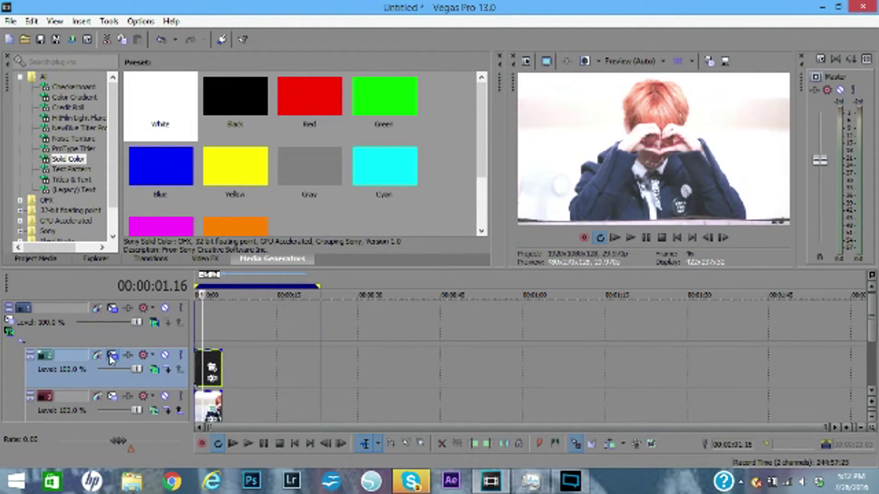
left_click(198, 368)
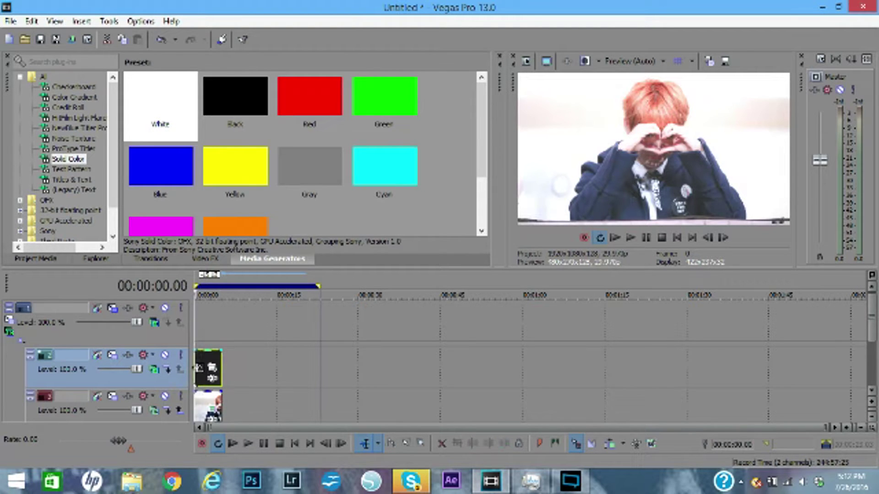
left_click_drag(842, 427, 460, 427)
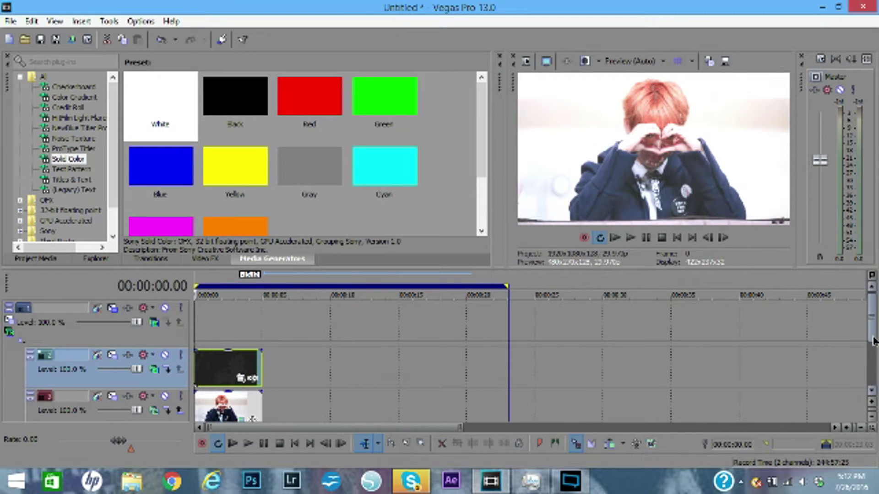
left_click_drag(873, 341, 873, 354)
left_click(112, 351)
left_click(486, 30)
left_click_drag(873, 341, 874, 323)
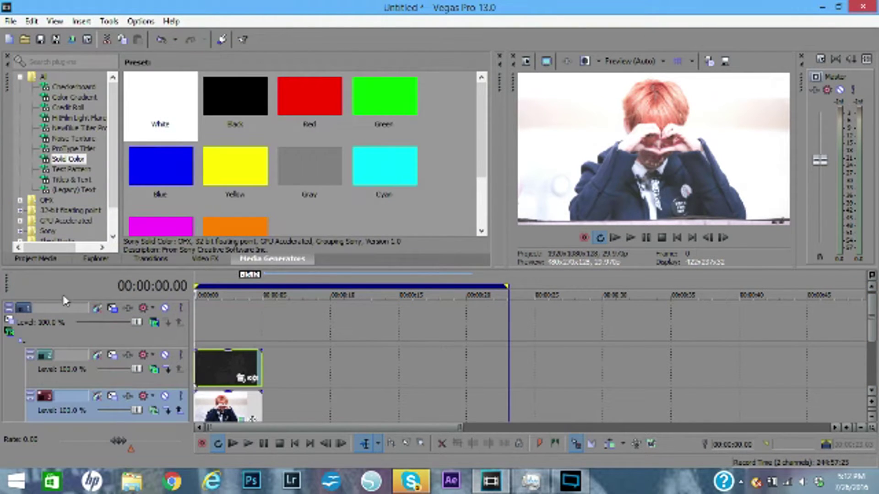
left_click(112, 307)
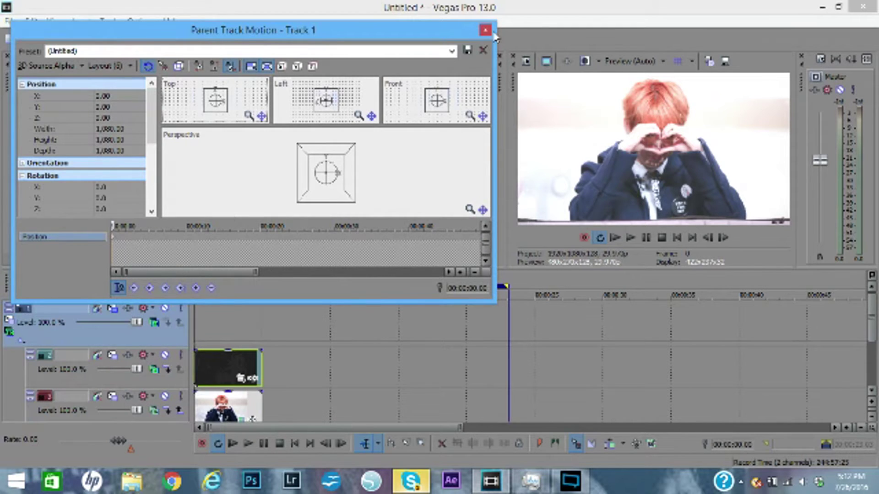
left_click(485, 30)
Step: Reset the track motion of track 1 with the (Default) preset
left_click(128, 308)
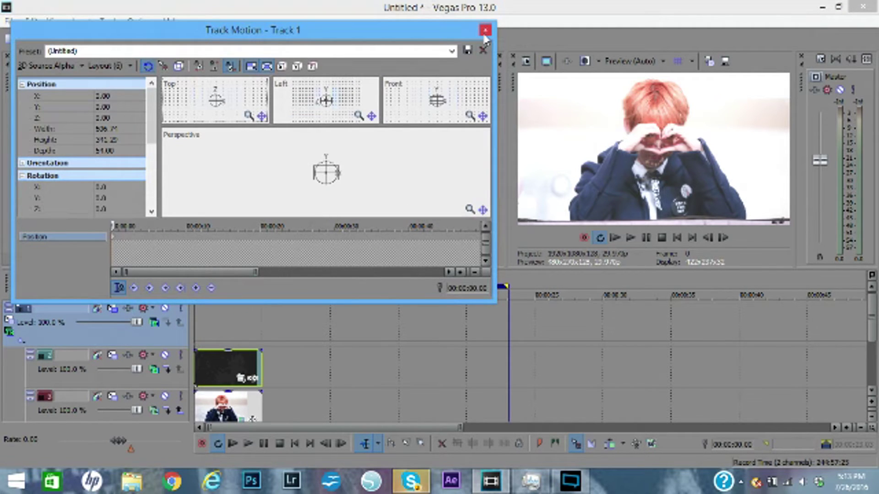
left_click(452, 51)
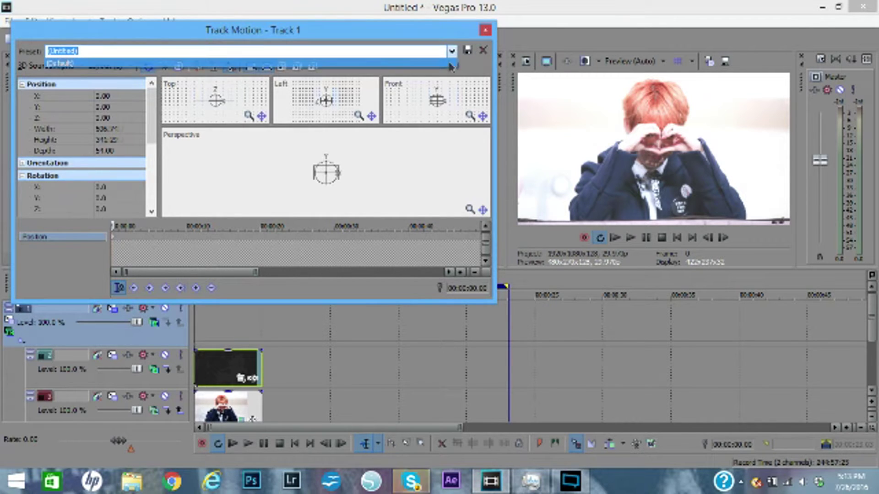
left_click(448, 61)
left_click(485, 30)
left_click(127, 349)
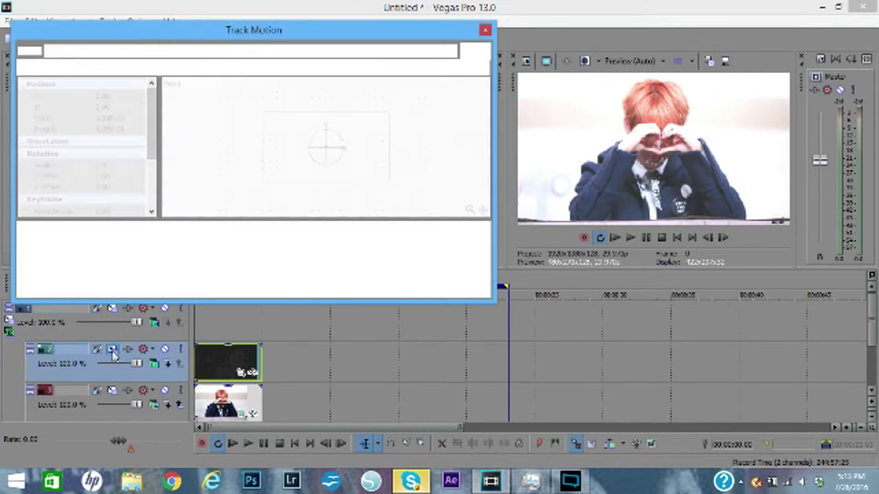
left_click(452, 51)
left_click(457, 69)
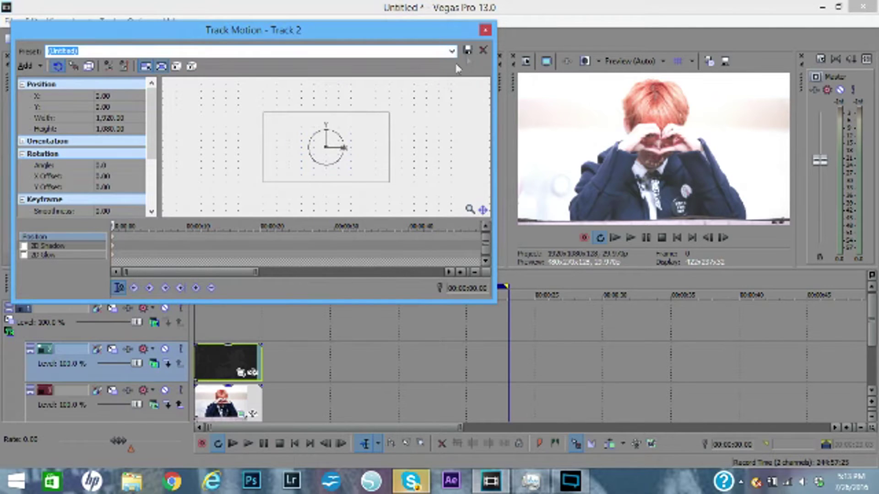
left_click(486, 30)
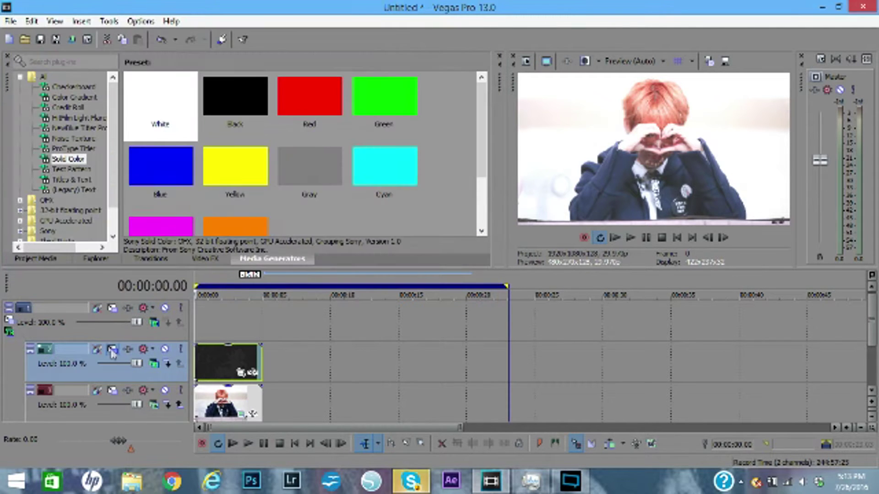
Step: Apply the YEAH MAN track motion preset to the overlay on track 2
left_click(112, 350)
left_click(452, 51)
left_click(444, 74)
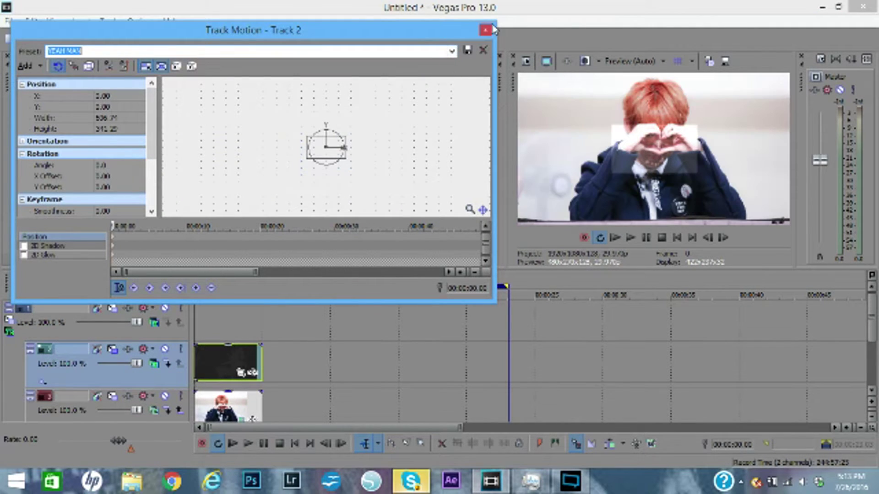
left_click(485, 30)
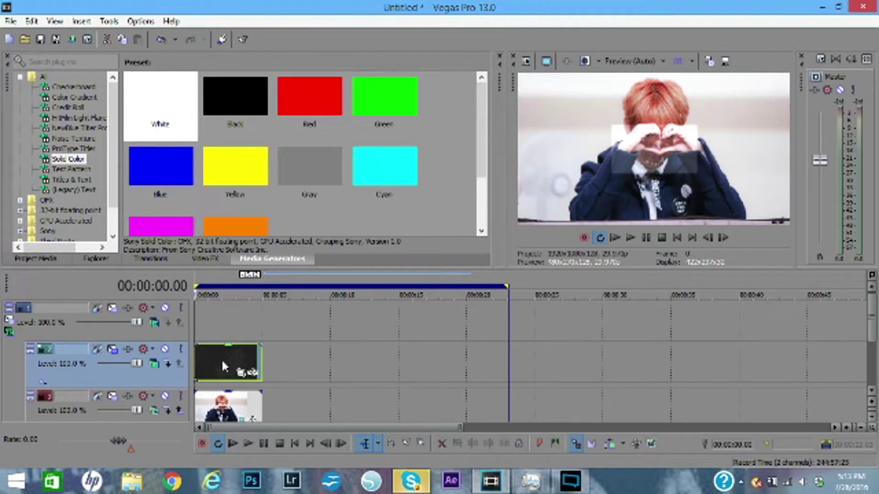
Step: Apply the YEAH MAN track motion preset to the image on track 3
left_click(115, 396)
left_click(452, 51)
left_click(451, 68)
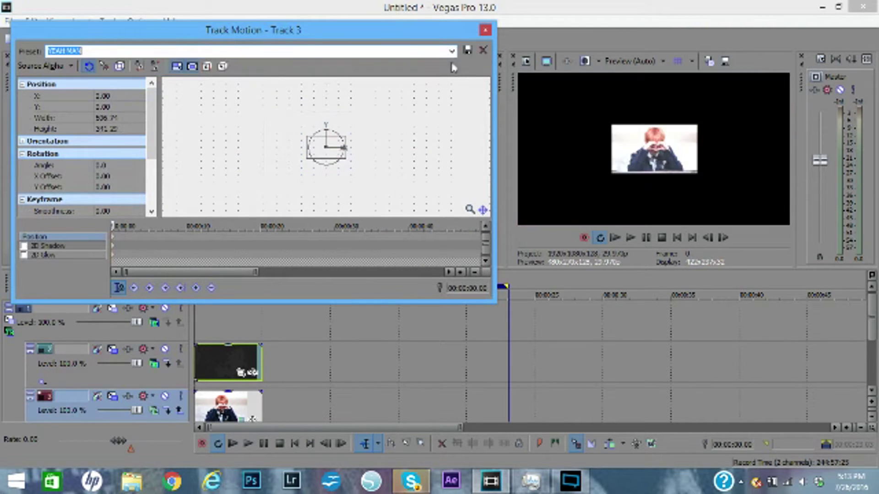
left_click(485, 30)
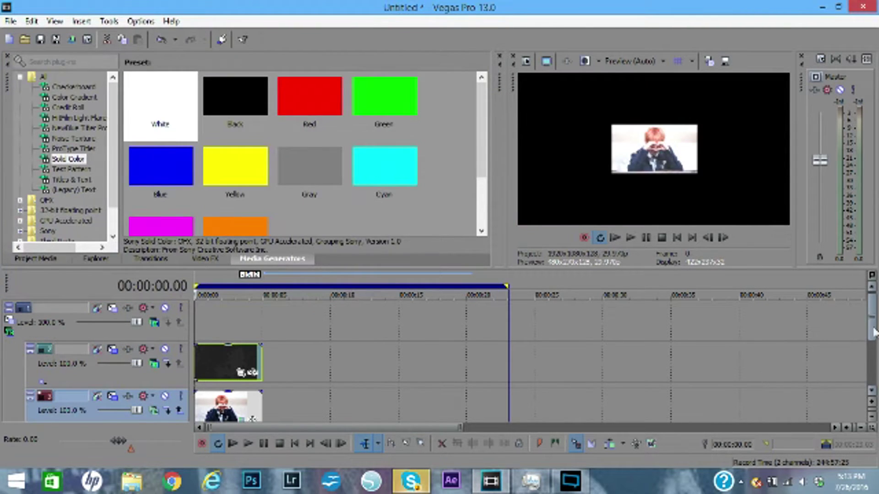
Step: Insert three new video tracks above the existing track group
right_click(231, 334)
left_click(289, 202)
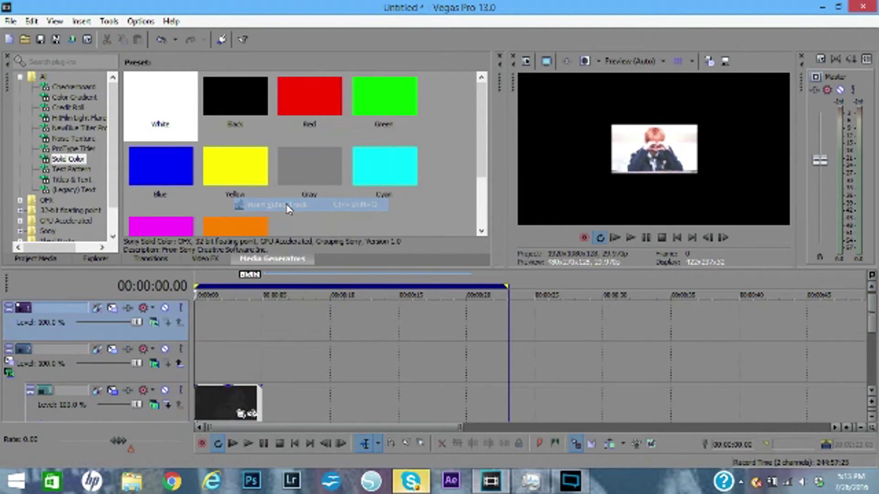
right_click(233, 331)
left_click(281, 203)
right_click(242, 315)
left_click(281, 188)
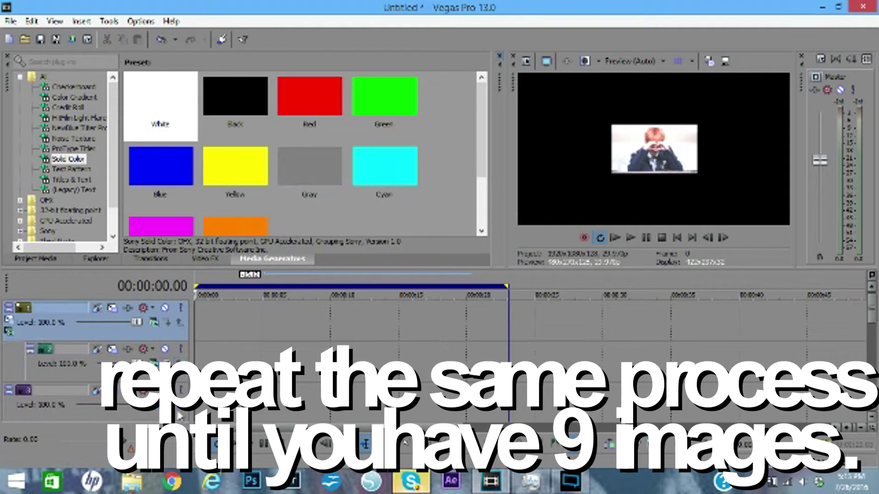
Step: Set track 2's compositing mode to Add and nest track 3 with it under track 1
left_click(154, 363)
left_click(194, 180)
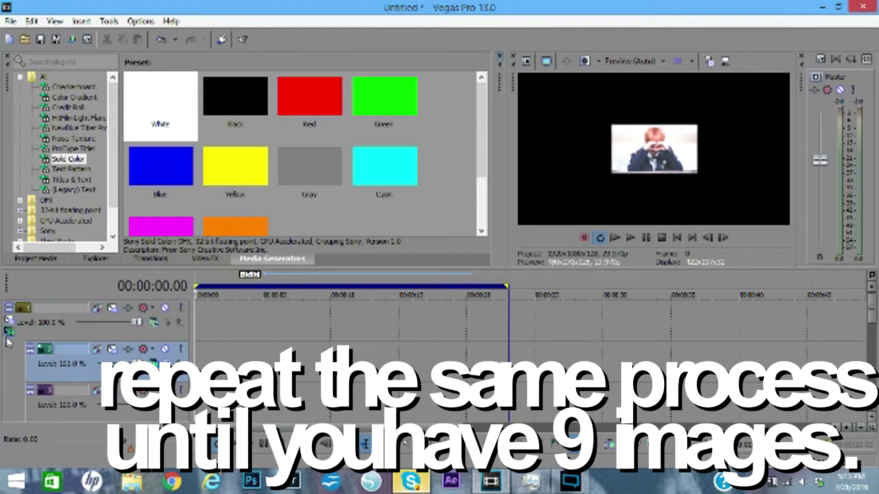
left_click(9, 333)
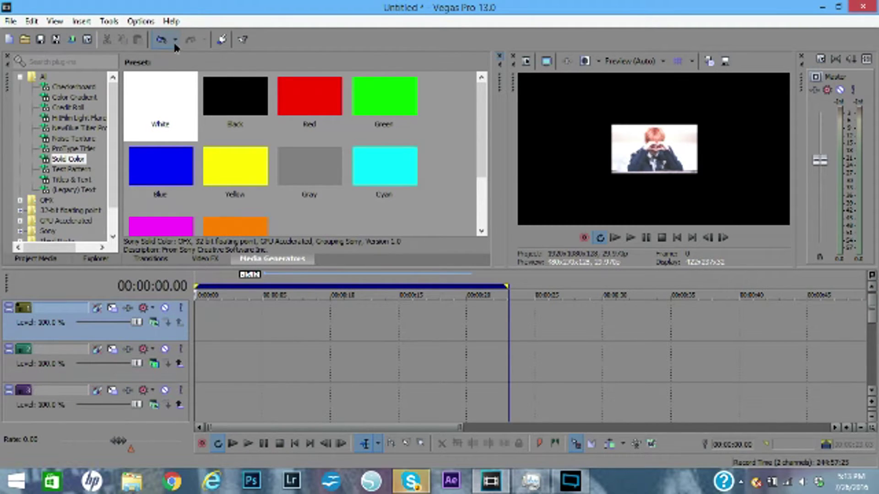
left_click(175, 40)
left_click(159, 36)
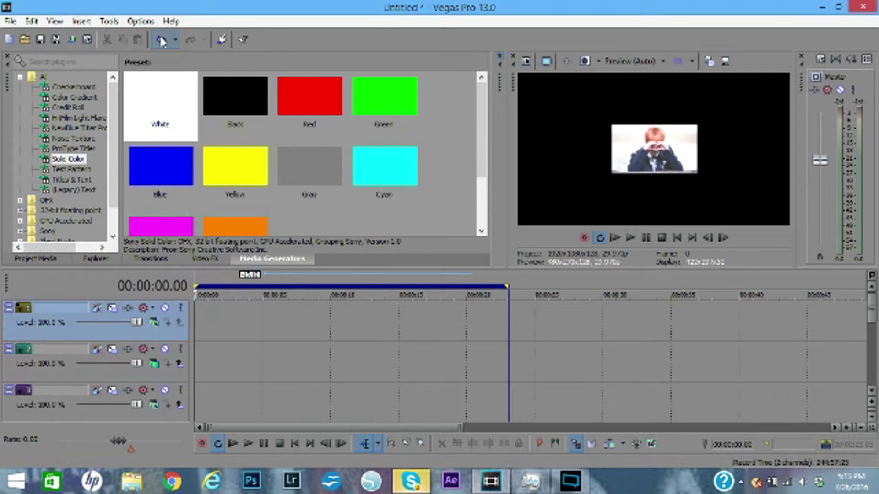
left_click(160, 38)
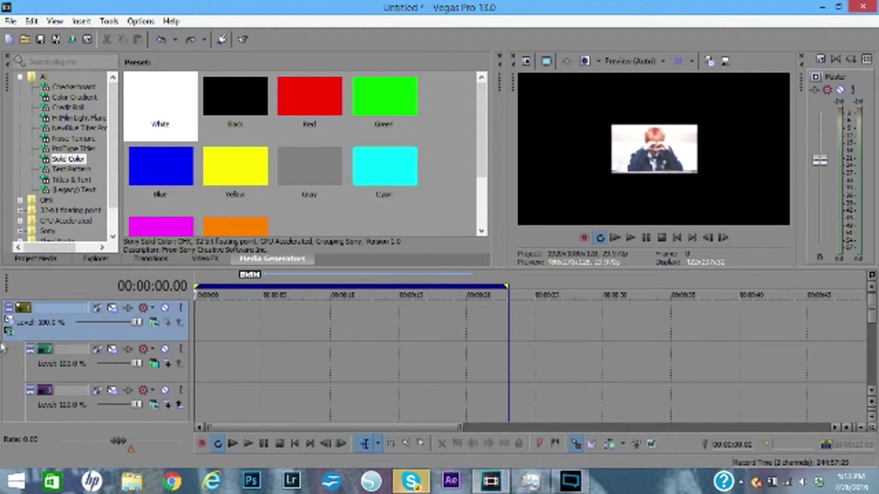
Step: Set both the parent composite mode and the compositing mode of track 1 to 3D Source Alpha
left_click(8, 323)
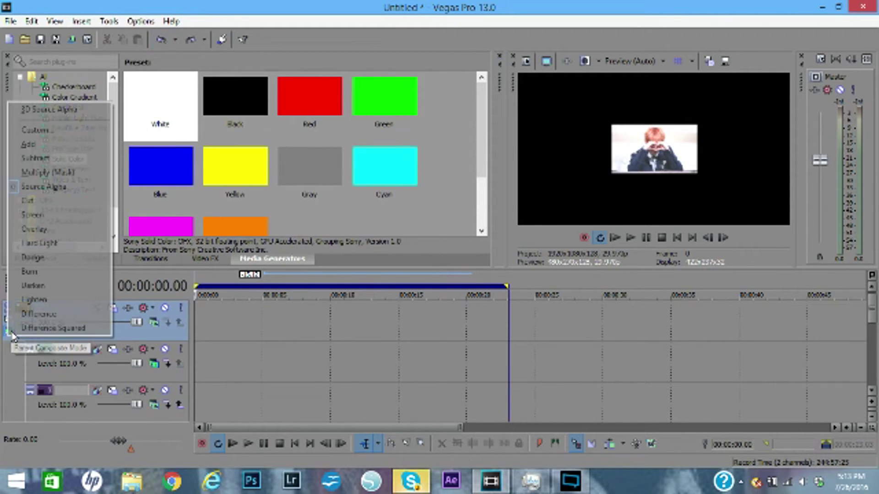
left_click(95, 114)
left_click(153, 325)
left_click(196, 102)
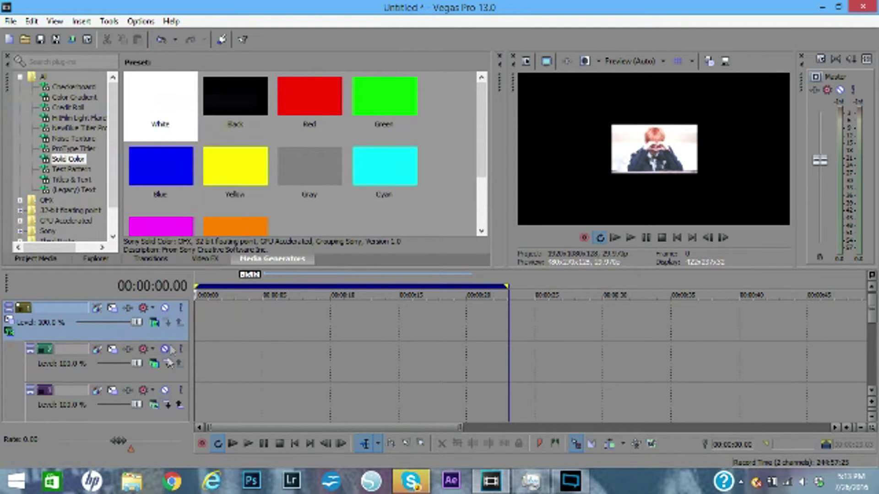
Step: Import the image 2015-12-30 05.36.23 from the Desktop bts/jimin folder and place it at the start of track 3
left_click(199, 382)
left_click(26, 41)
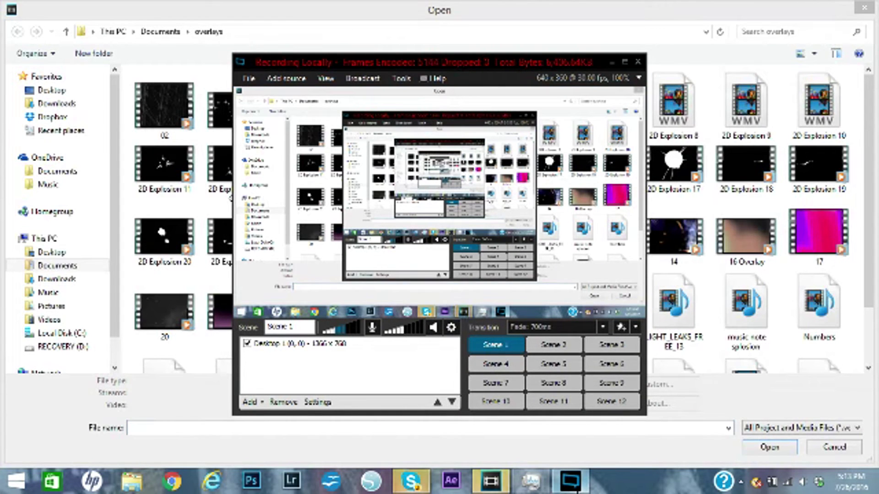
left_click(571, 481)
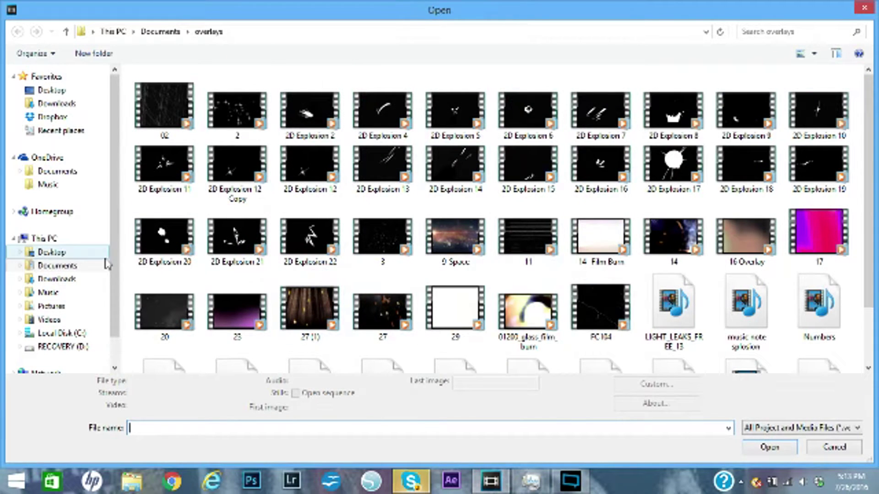
left_click(84, 255)
double_click(153, 172)
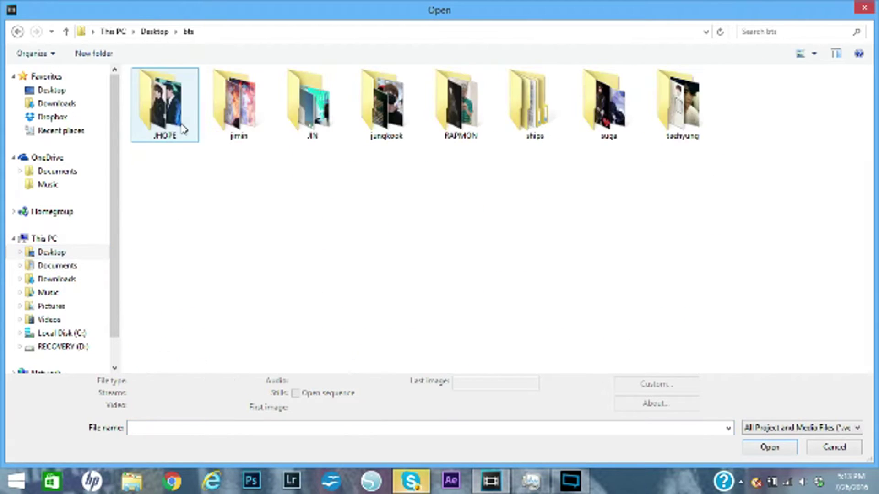
double_click(241, 107)
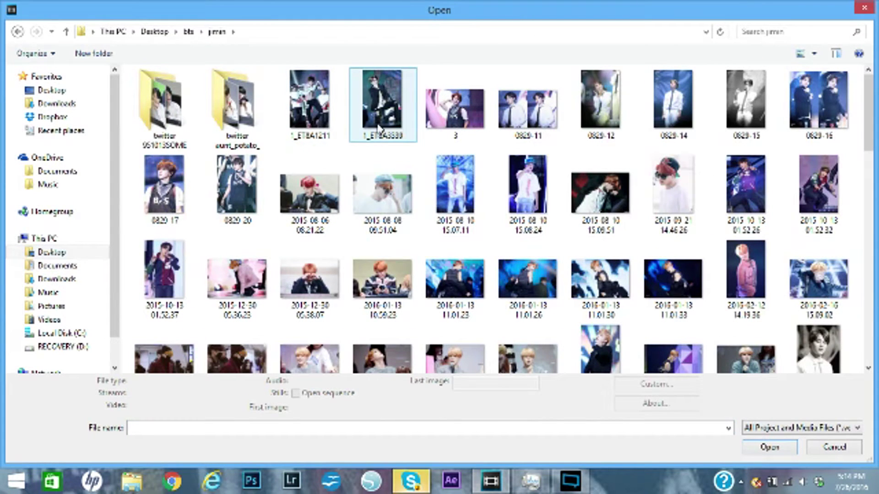
left_click(263, 282)
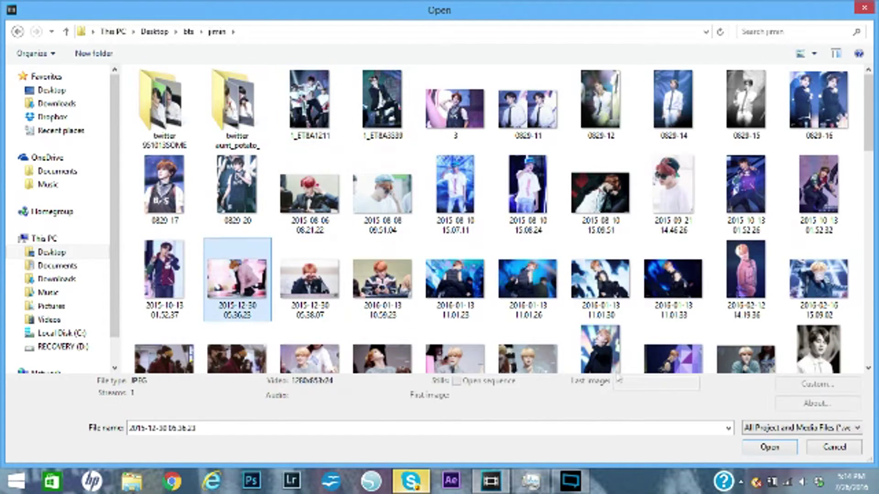
left_click(763, 445)
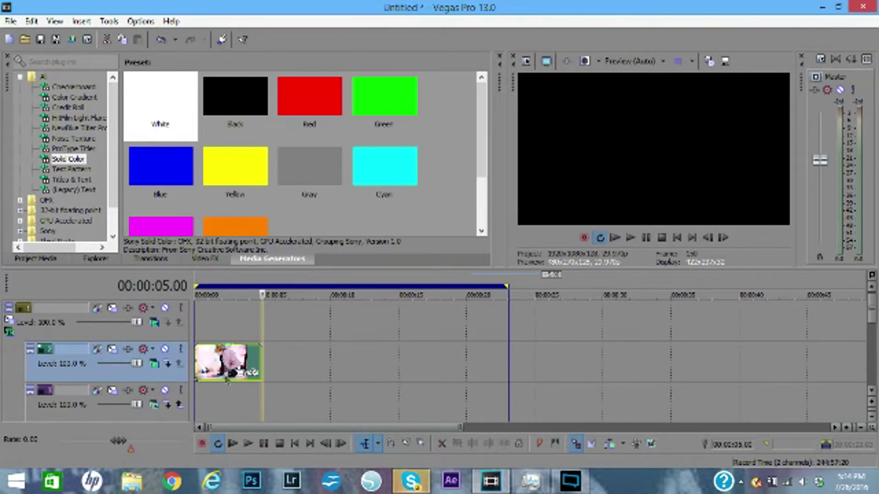
left_click(224, 403)
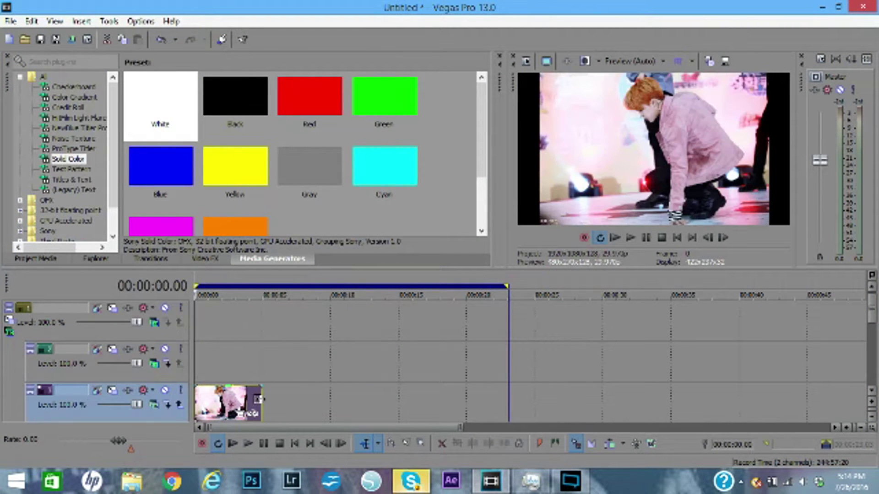
Step: Crop the image on track 3 with the 16:9 Widescreen TV aspect ratio preset and shift the crop frame slightly upward
left_click(242, 420)
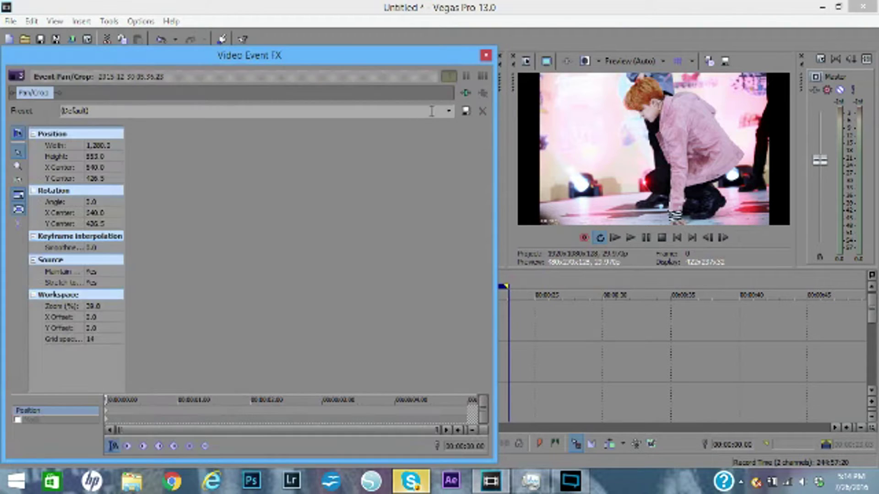
left_click(449, 110)
left_click(435, 123)
left_click(449, 111)
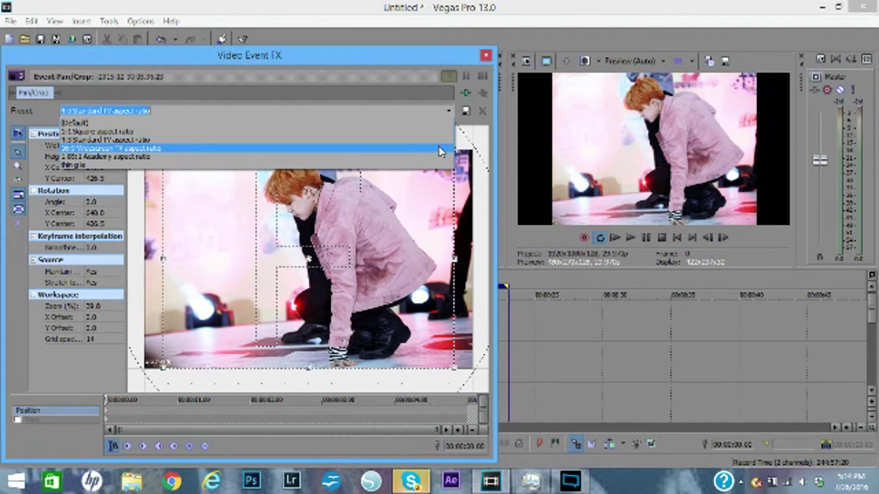
left_click(435, 150)
left_click_drag(168, 182, 169, 169)
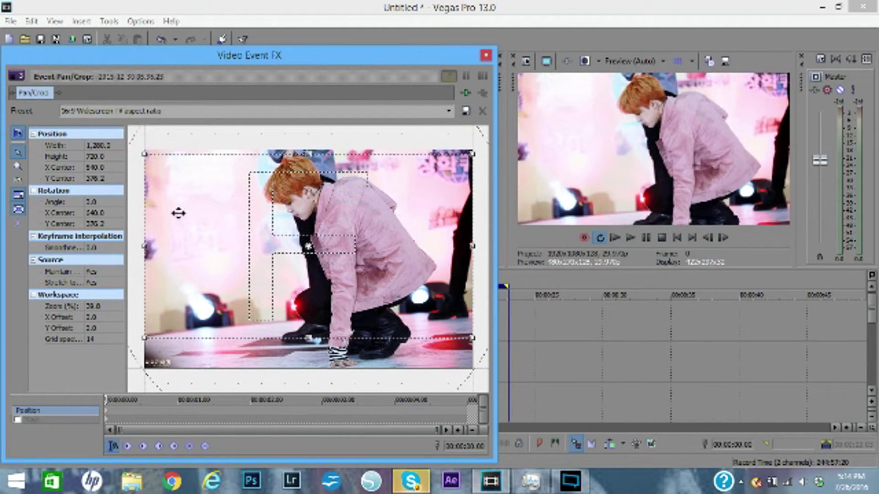
left_click(485, 55)
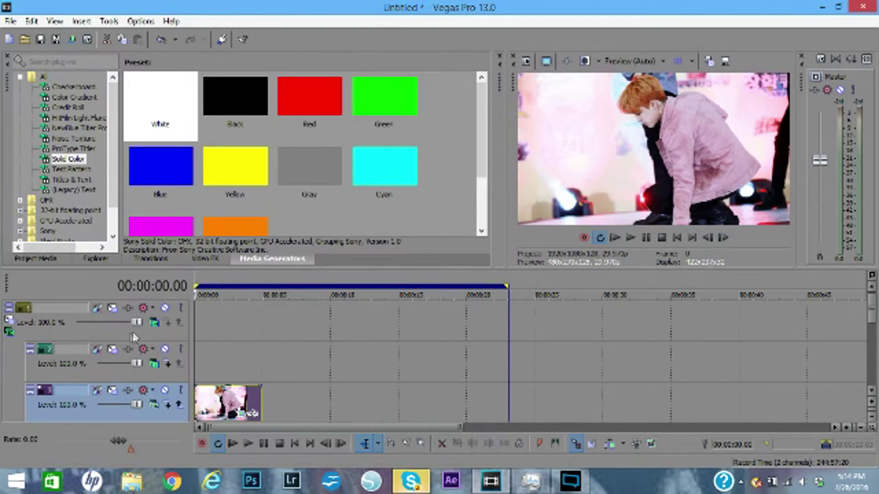
Step: Import the purple light overlay clip from the Documents overlays folder onto track 2
left_click(187, 363)
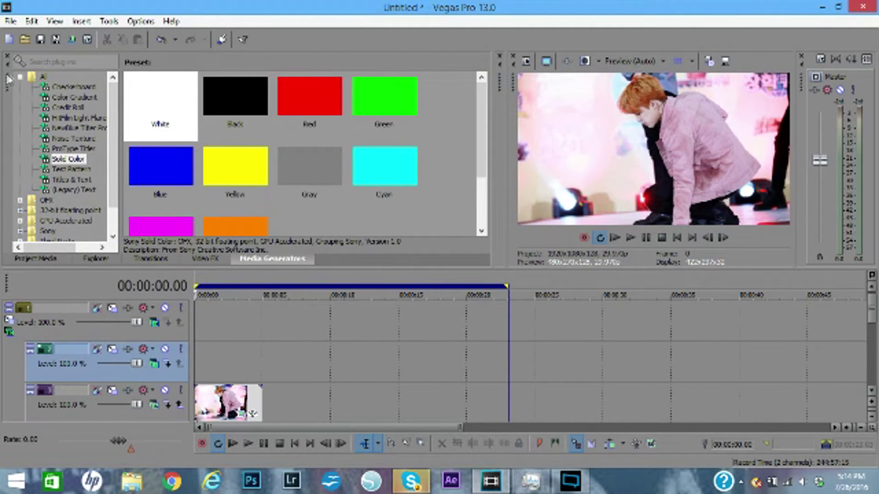
left_click(24, 43)
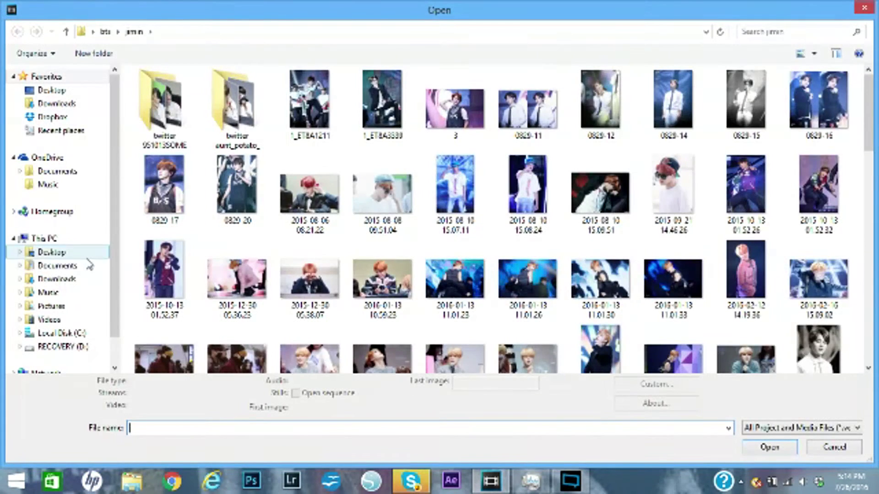
left_click(87, 265)
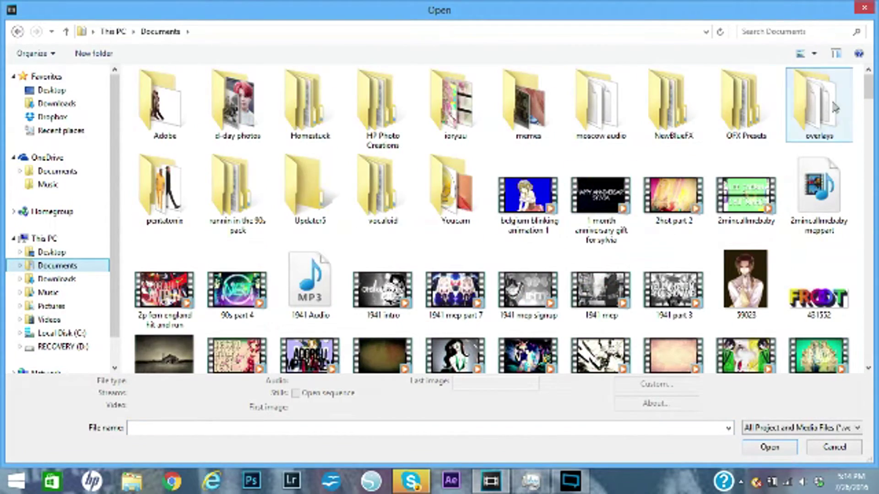
scroll(801, 151, "down", 3)
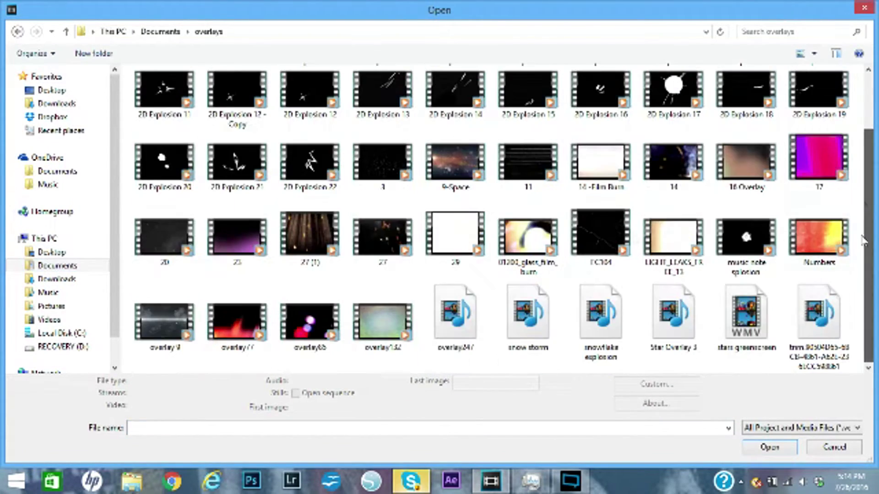
double_click(268, 247)
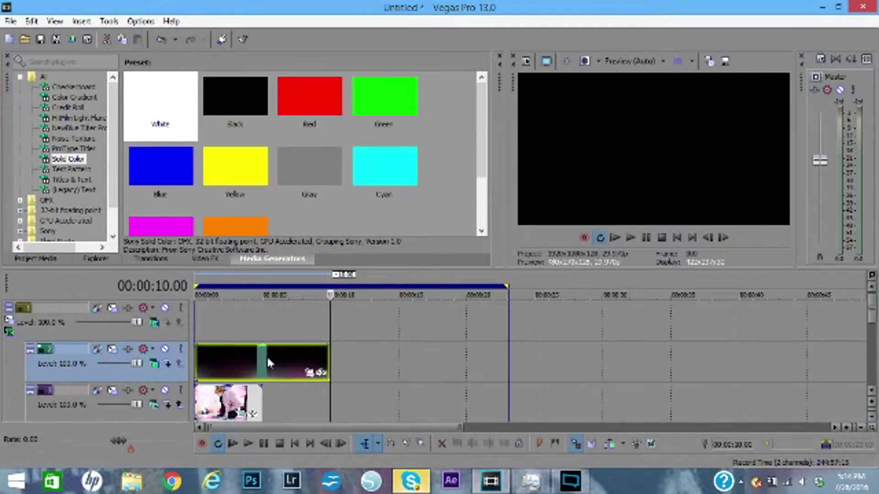
Step: Trim the end of the purple overlay to 5 seconds to match the image and return to the start
left_click(265, 362)
left_click(263, 362)
left_click_drag(330, 365, 262, 365)
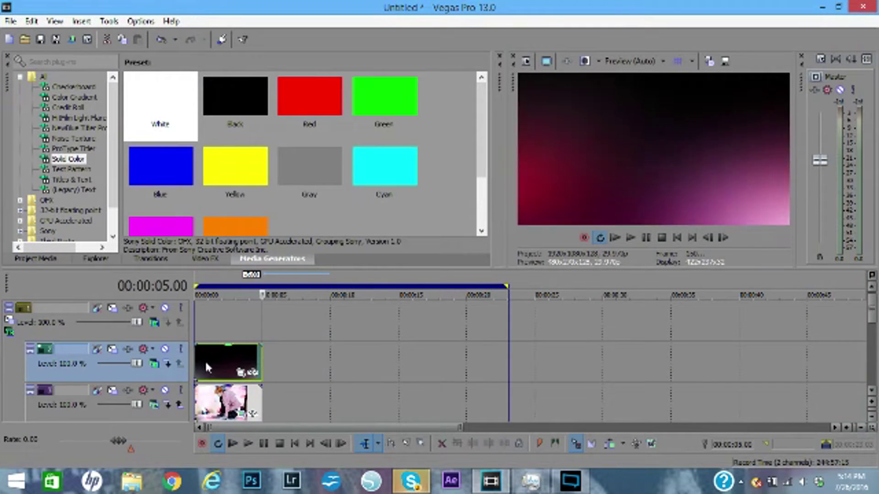
left_click(196, 362)
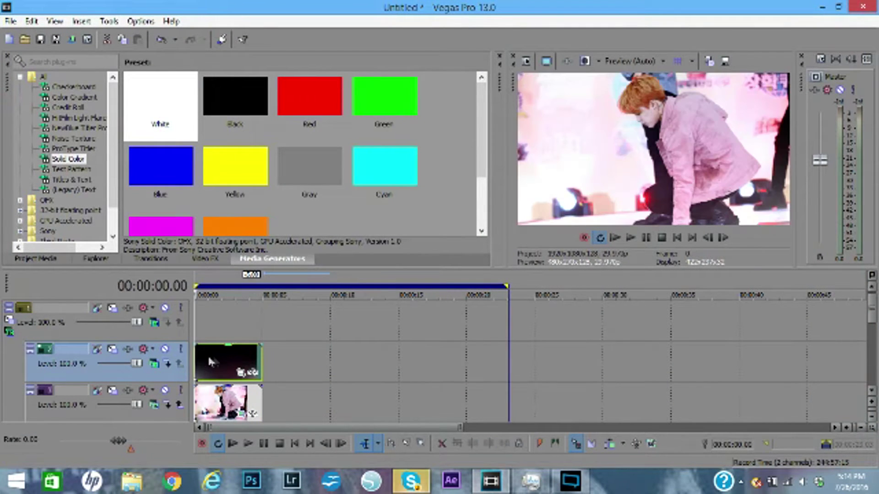
Step: Apply the YEAH MAN track motion preset to the new image on track 3
left_click(112, 391)
left_click(451, 51)
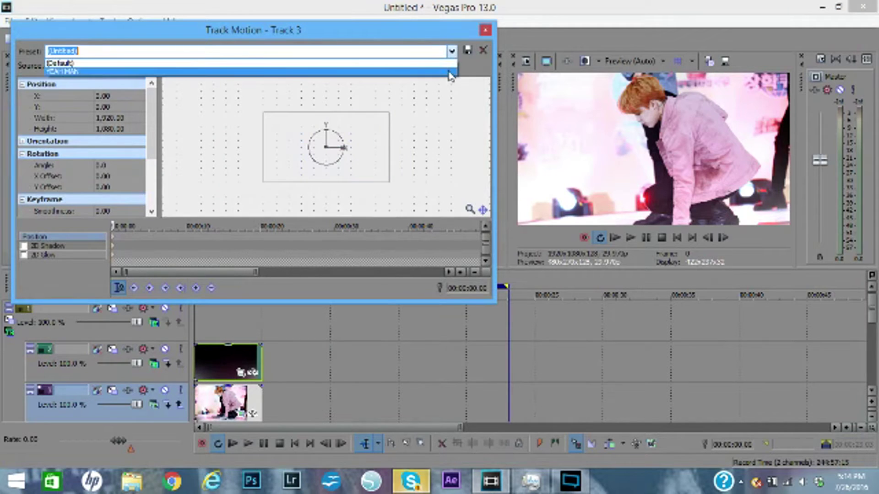
left_click(449, 72)
left_click(485, 29)
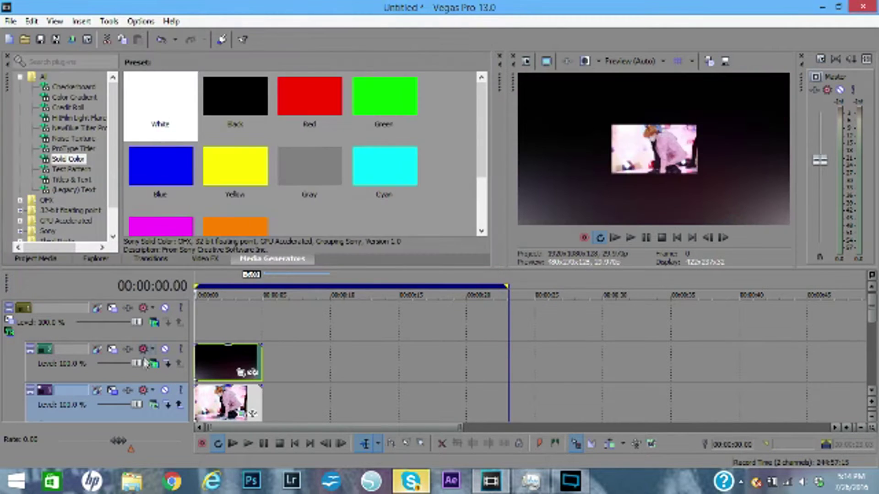
Step: Apply the YEAH MAN track motion preset to the purple overlay on track 2
left_click(112, 349)
left_click(451, 51)
left_click(449, 73)
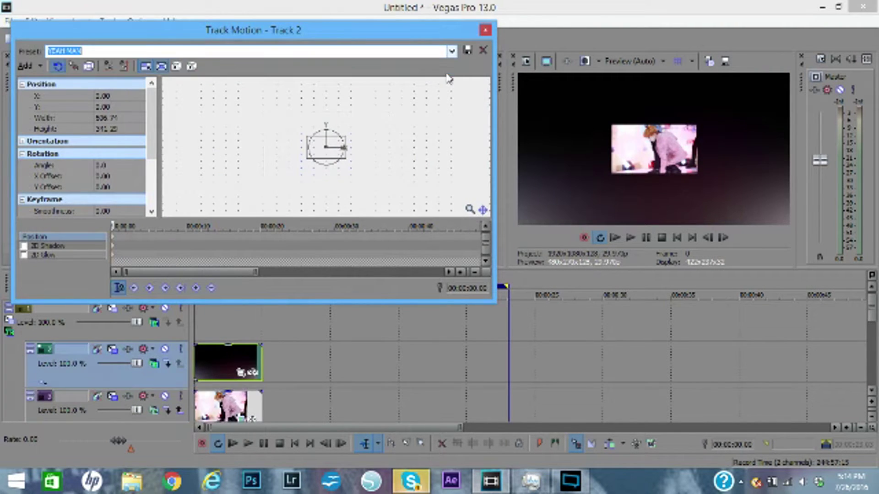
left_click(485, 30)
Step: Shift the parent track motion of track 1 left to an X position of about -602, beside the first image
left_click(6, 332)
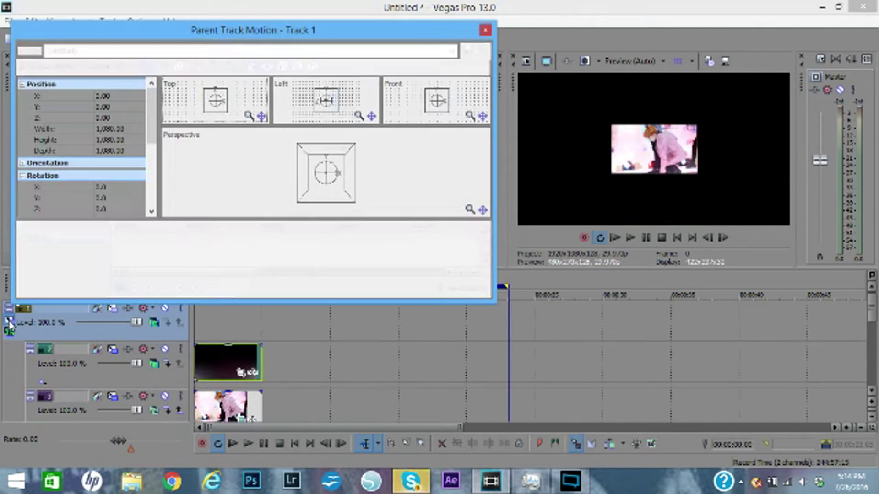
left_click_drag(312, 185, 290, 190)
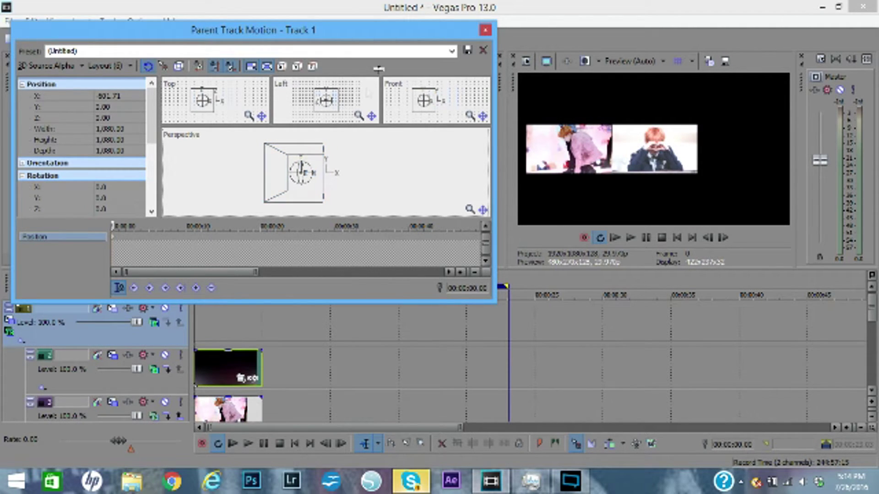
left_click(485, 30)
Step: Duplicate the parent track and insert two new video tracks above the duplicate
right_click(263, 317)
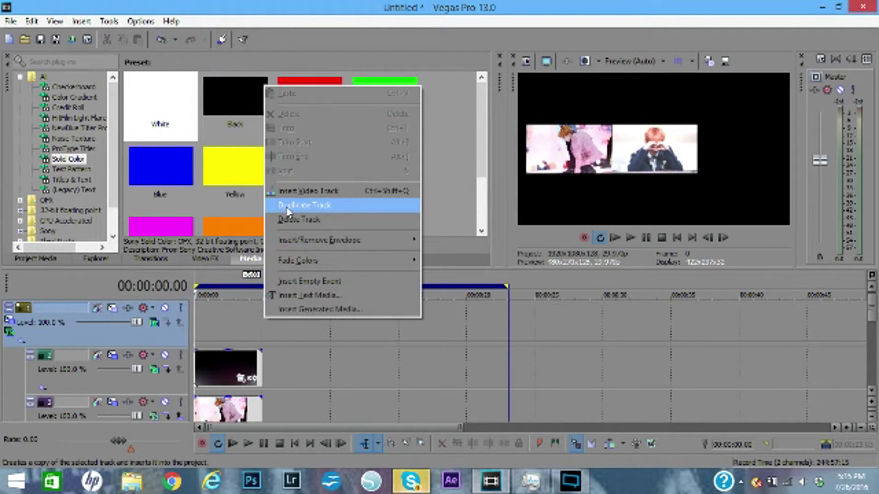
left_click(302, 205)
right_click(245, 325)
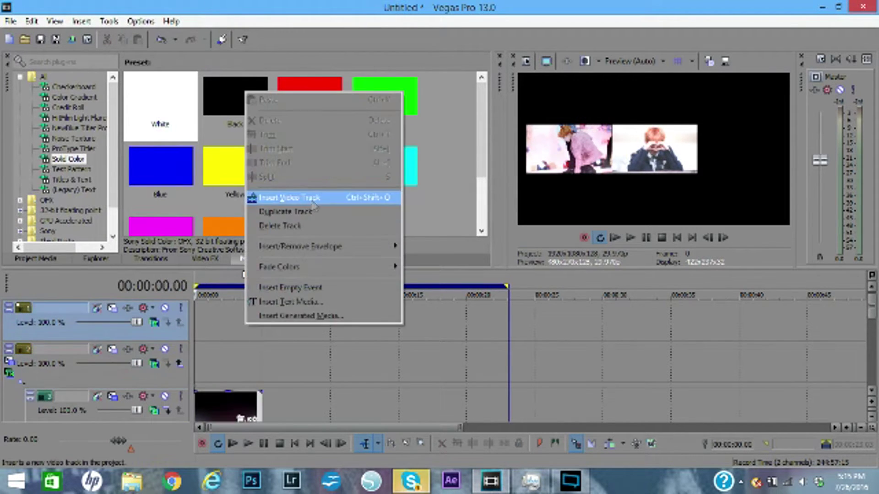
left_click(313, 199)
right_click(251, 307)
left_click(300, 196)
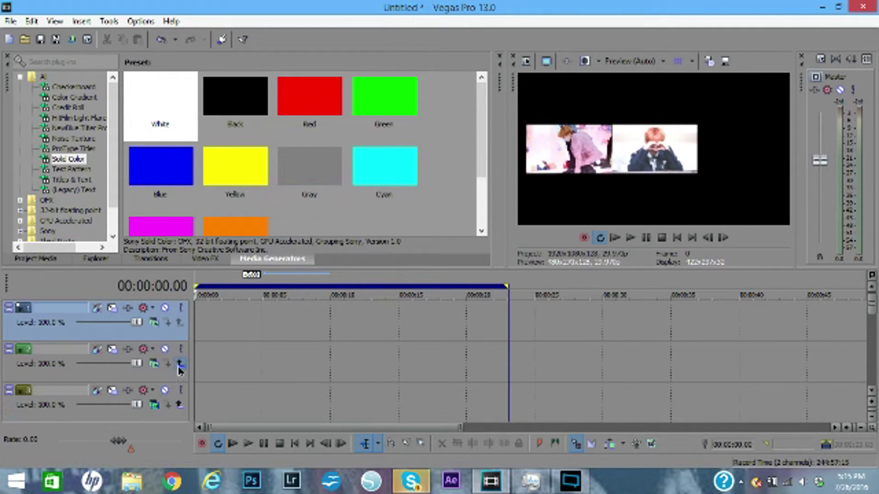
Step: Nest tracks 2 and 3 under the new top track and set track 2's compositing mode to Add
left_click(180, 364)
left_click(180, 404)
left_click(154, 364)
left_click(198, 179)
Step: Move the duplicated parent track to the top and nest the track below under it
left_click_drag(110, 413, 112, 313)
left_click(179, 364)
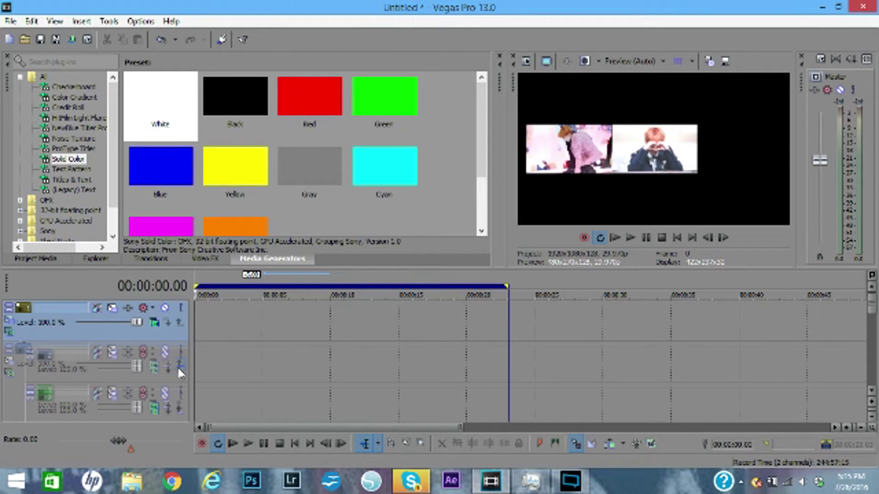
Step: Set track 3's compositing mode to Source Alpha and track 2's to Add, keeping 3D Source Alpha on the parent track
left_click(155, 410)
left_click(186, 267)
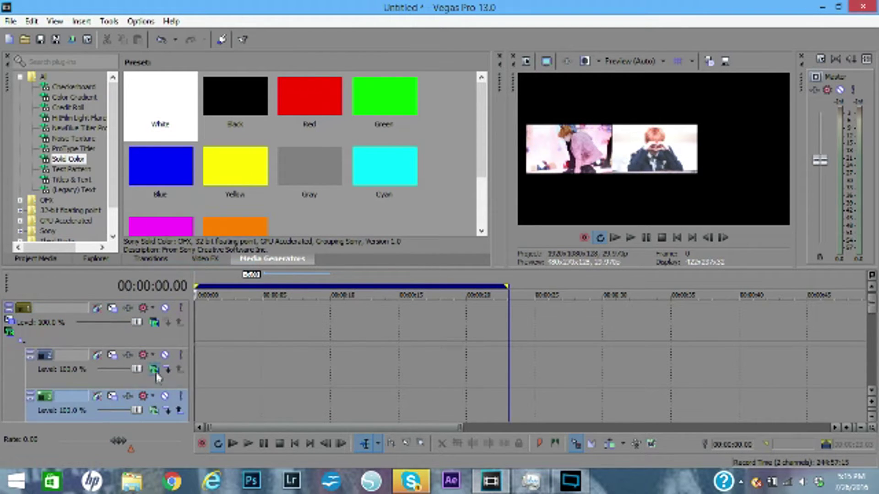
left_click(155, 371)
left_click(207, 184)
left_click(151, 323)
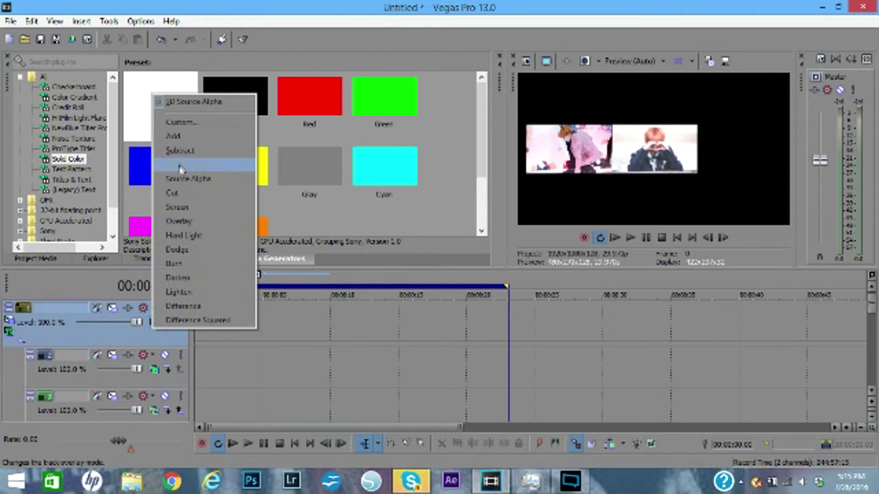
left_click(206, 364)
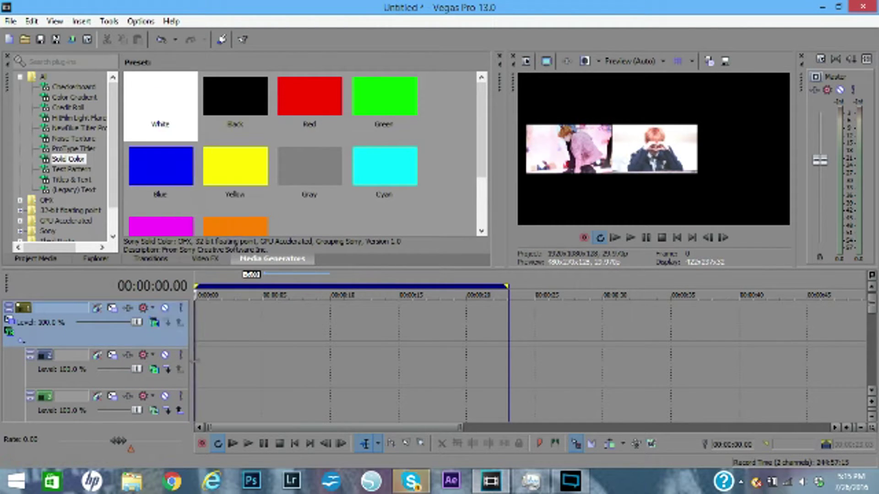
Step: Import the falling-particle overlay clip, the last file in the overlays folder, onto track 2 at the timeline start
left_click(196, 363)
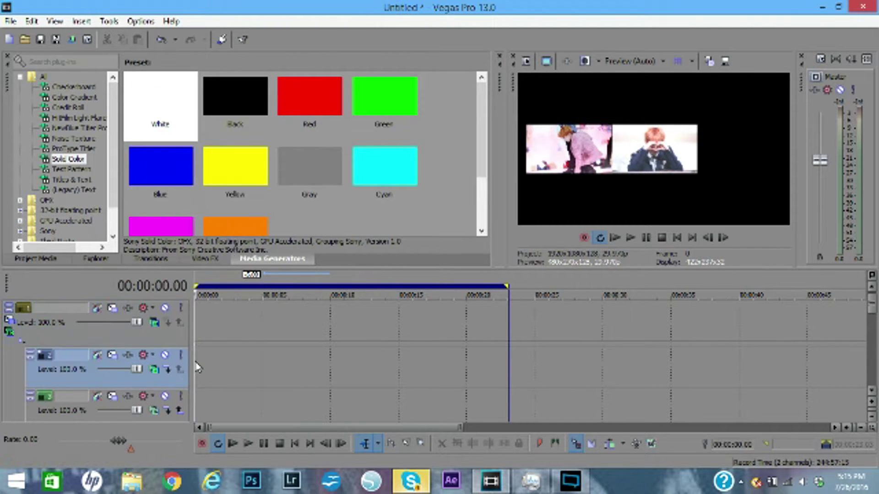
left_click(26, 40)
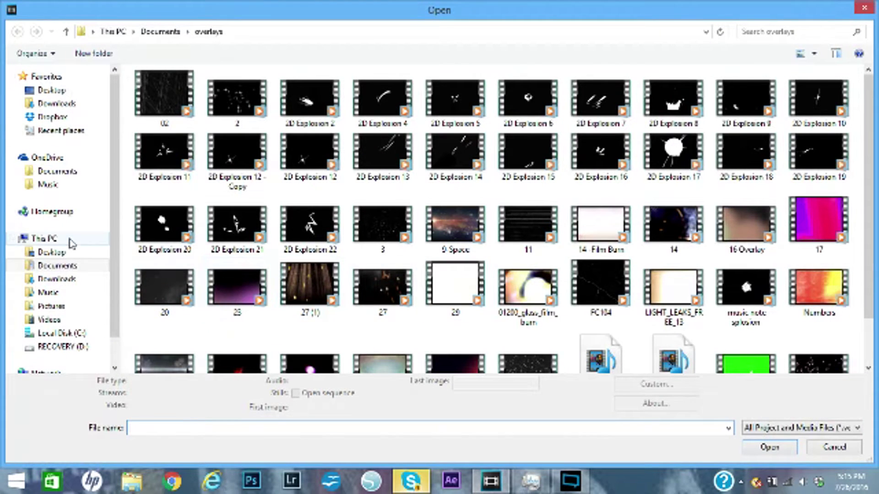
left_click_drag(868, 192, 874, 286)
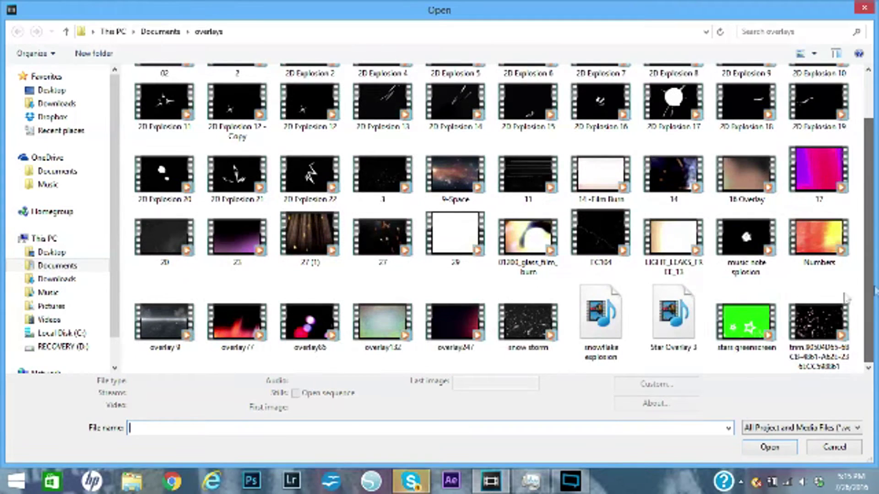
left_click(802, 342)
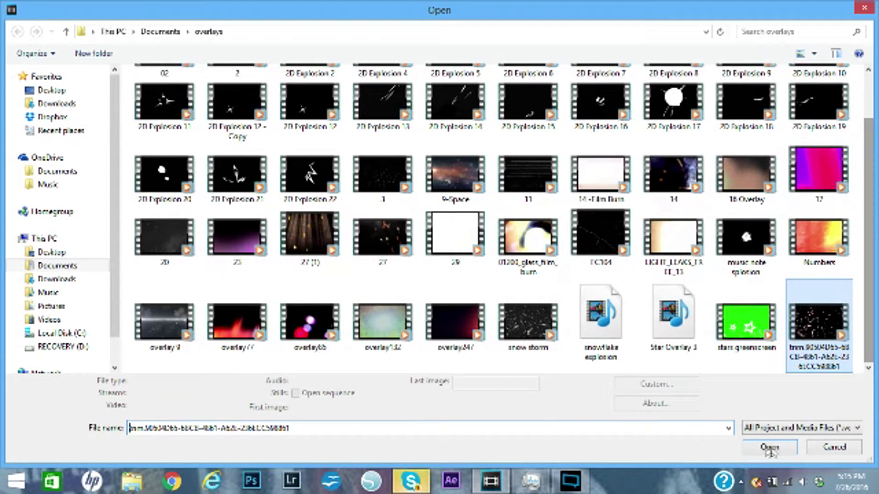
left_click(791, 446)
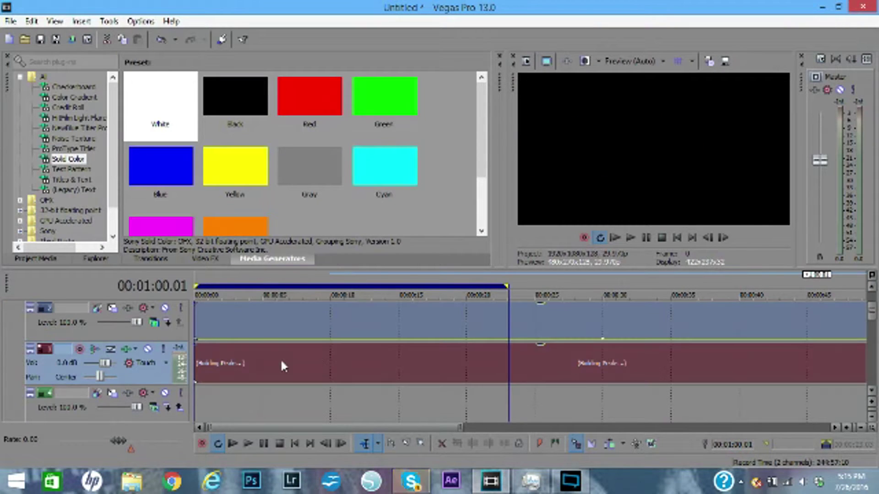
Step: Delete the overlay's audio event and remove the audio track that came with it
left_click(246, 315)
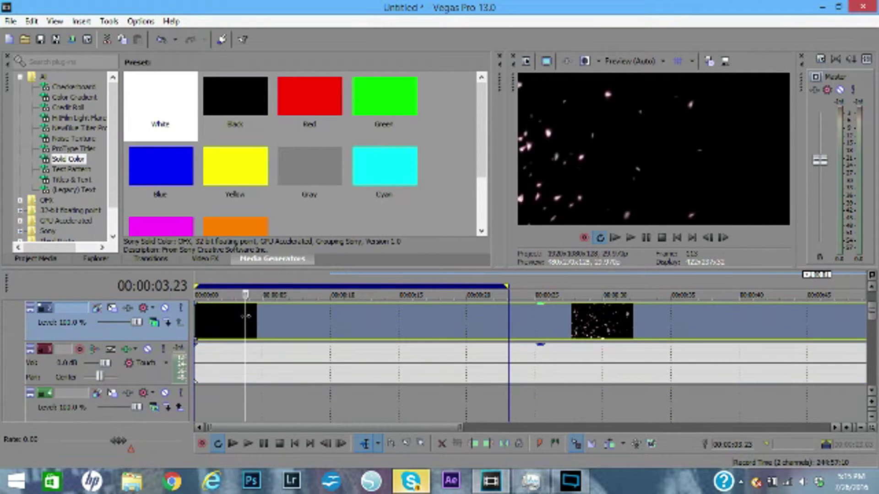
right_click(212, 389)
left_click(235, 207)
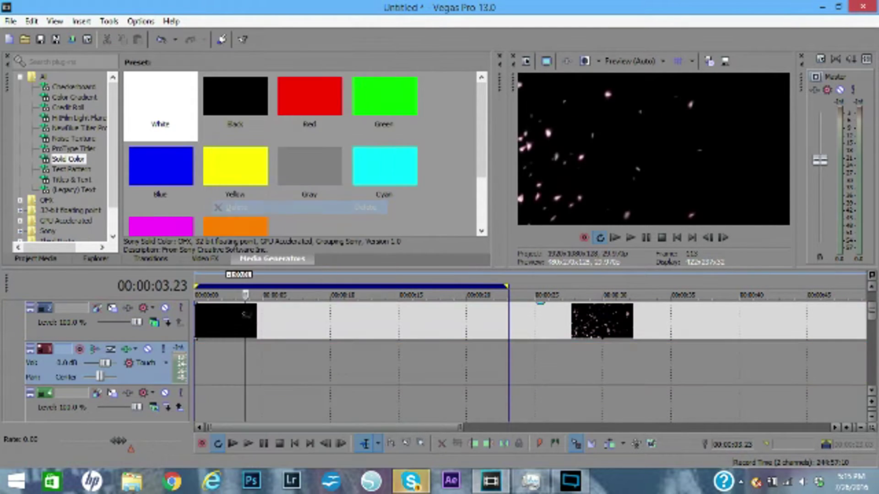
right_click(238, 350)
left_click(274, 242)
Step: Split the overlay clip on track 2 at 00:00:05.00 and delete everything after the split
left_click(277, 326)
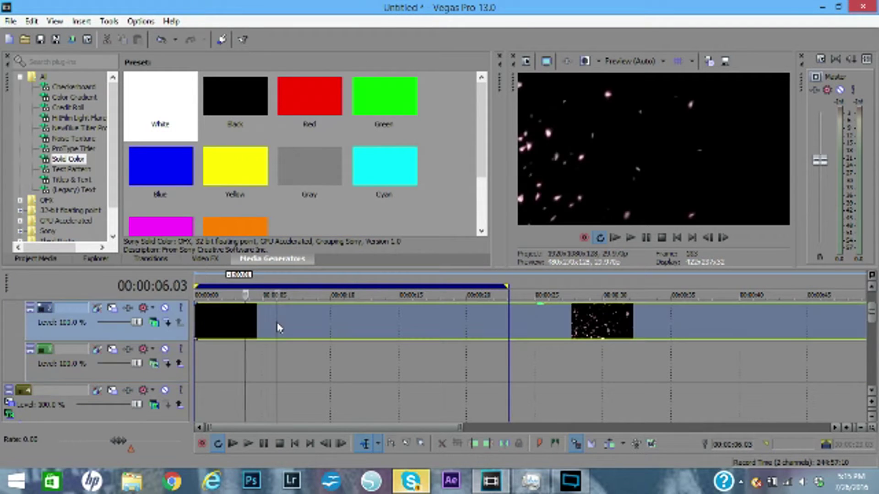
left_click(304, 327)
mouse_move(872, 318)
left_mouse_down()
mouse_move(873, 336)
mouse_move(871, 305)
left_mouse_up()
left_click(268, 360)
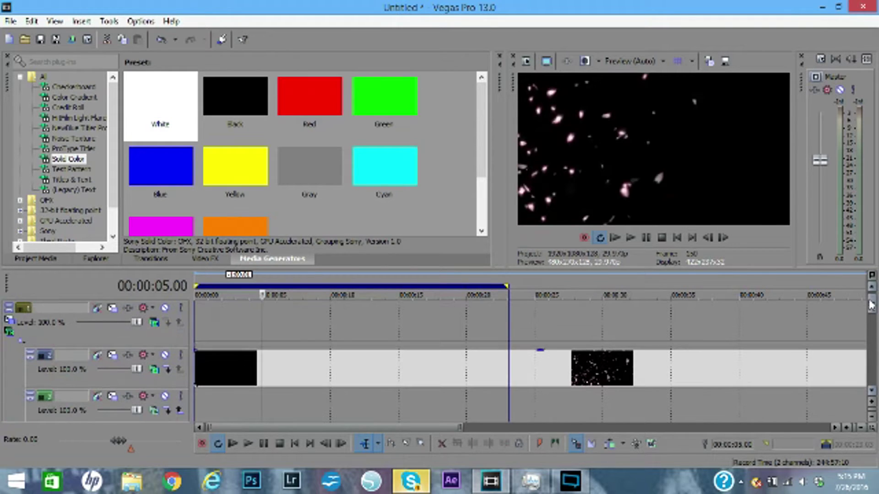
left_click(263, 357)
key("s")
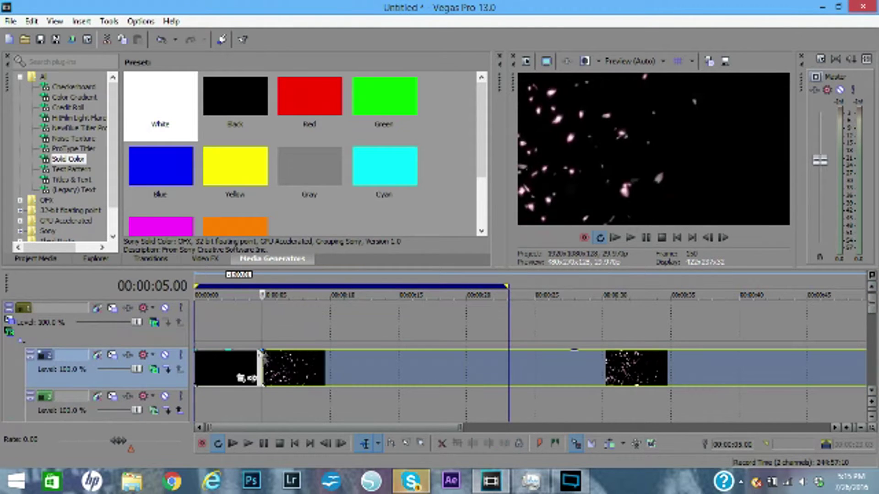
right_click(305, 371)
left_click(320, 204)
left_click(223, 377)
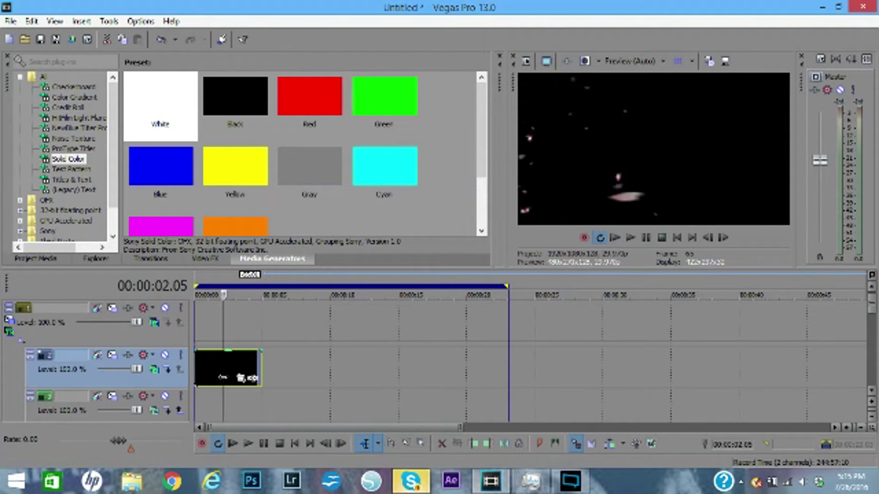
Step: Import the image 2016-02-18 08.15.24 from the Desktop's bts image folder and place it on track 3 under the overlay
left_click(24, 40)
left_click(51, 252)
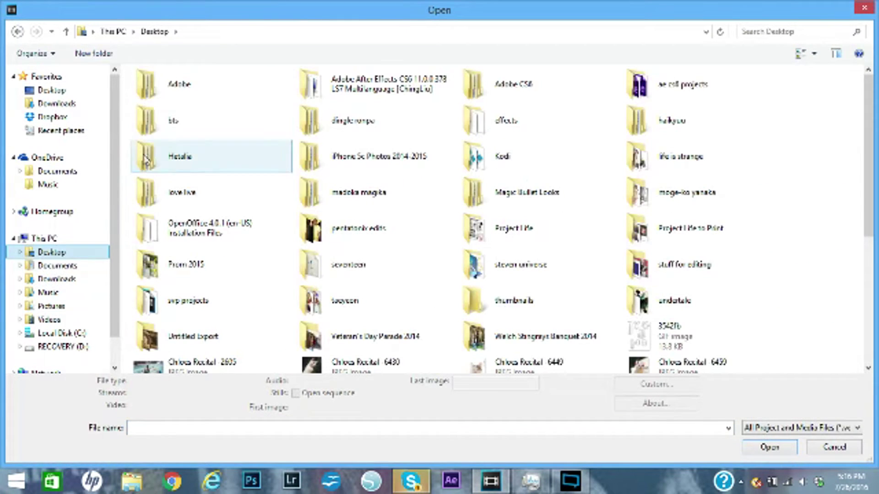
double_click(207, 66)
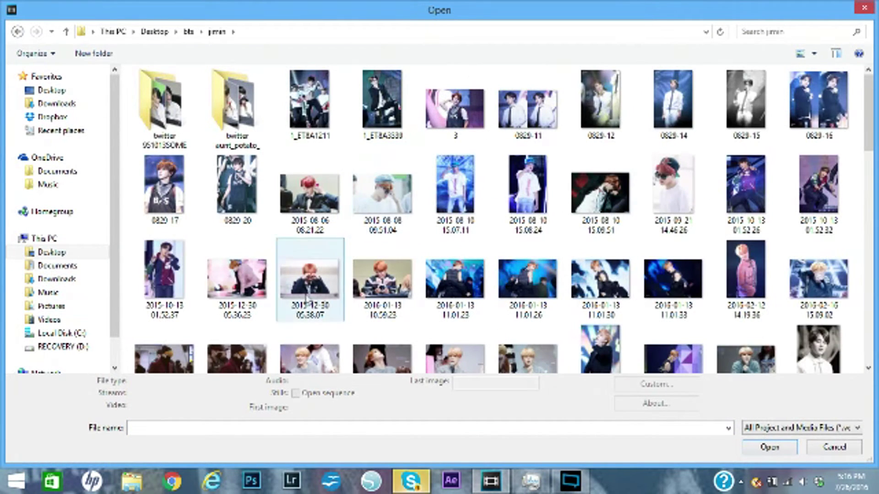
left_click_drag(868, 133, 870, 167)
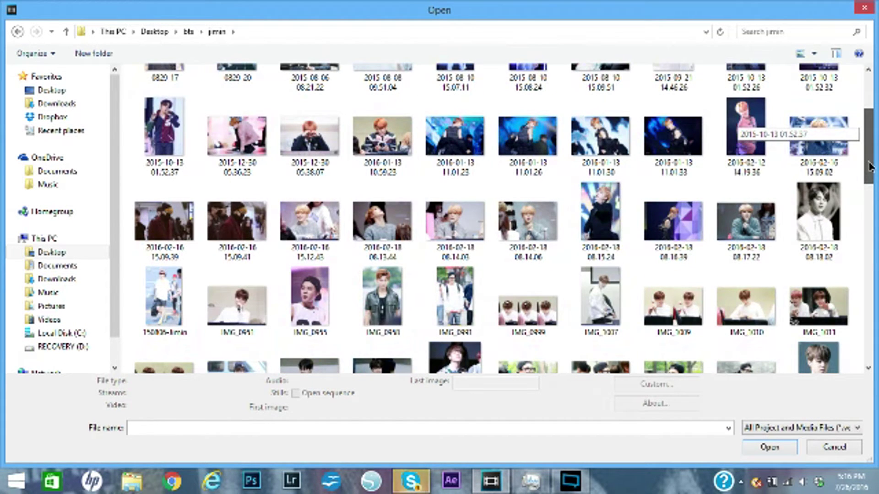
left_click(600, 212)
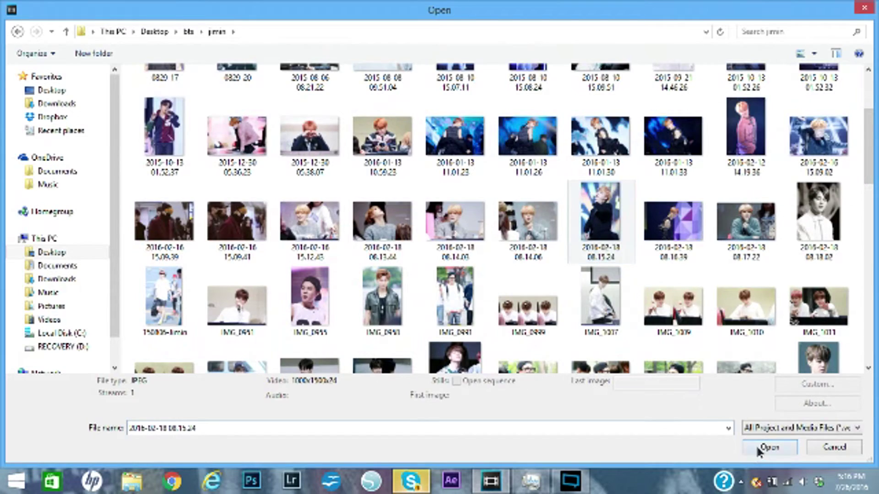
left_click(760, 446)
left_click_drag(236, 369, 203, 407)
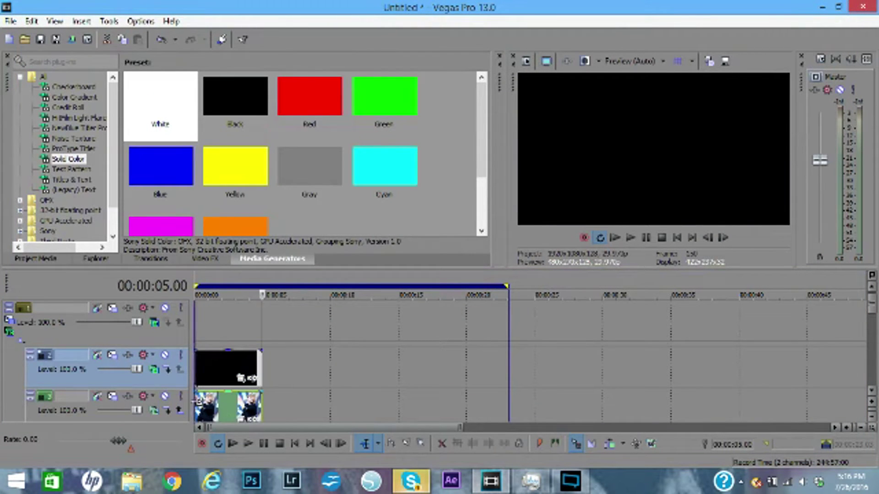
Step: Crop the image with the 16:9 Widescreen preset, enlarge the frame to about 1,636 × 921 and raise it to Y center 515
left_click(241, 418)
left_click(449, 111)
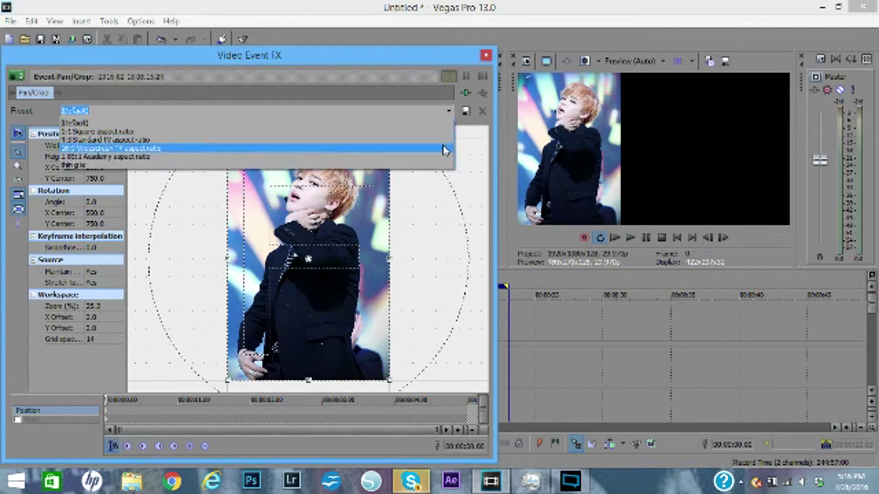
left_click(444, 149)
left_click_drag(228, 304, 178, 393)
left_click_drag(253, 281, 253, 243)
left_click(486, 55)
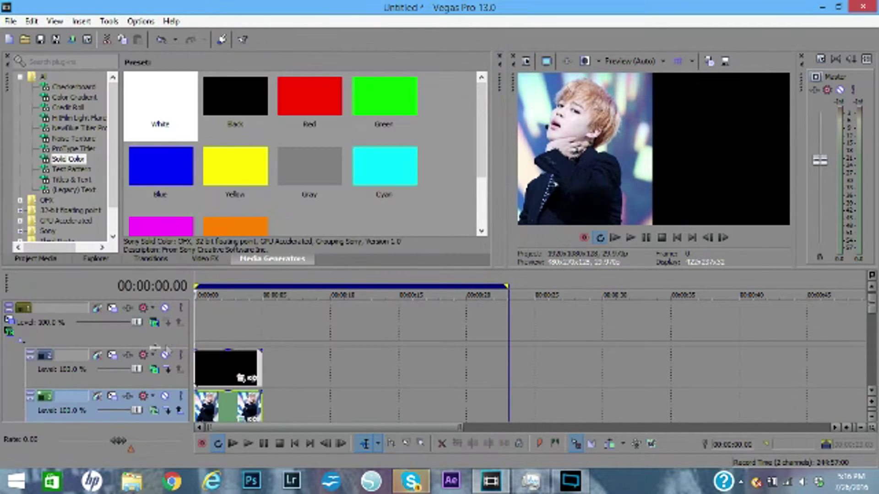
Step: Apply the saved YEAH MAN track motion preset to tracks 2 and 3
left_click(112, 355)
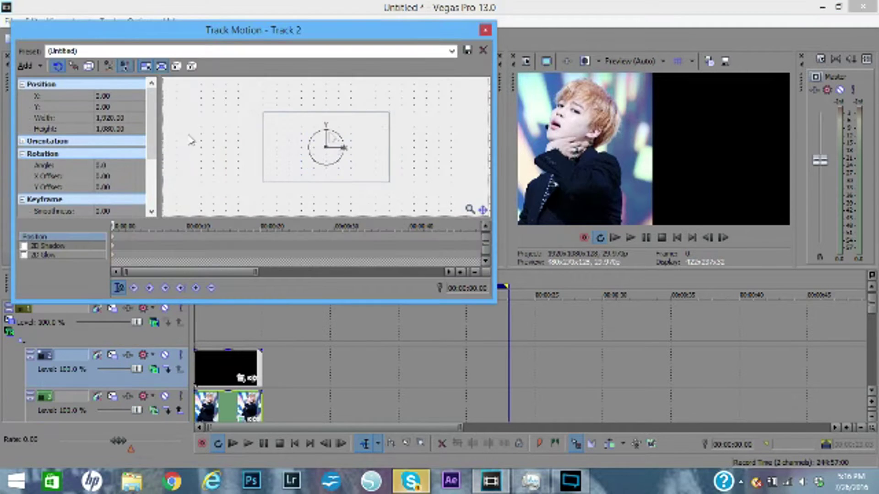
left_click(451, 51)
left_click(452, 80)
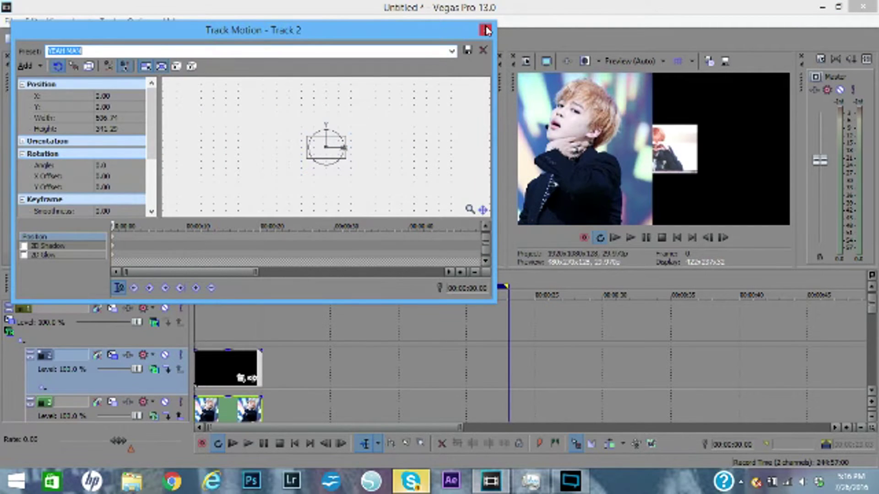
left_click(486, 30)
left_click(112, 402)
left_click(452, 51)
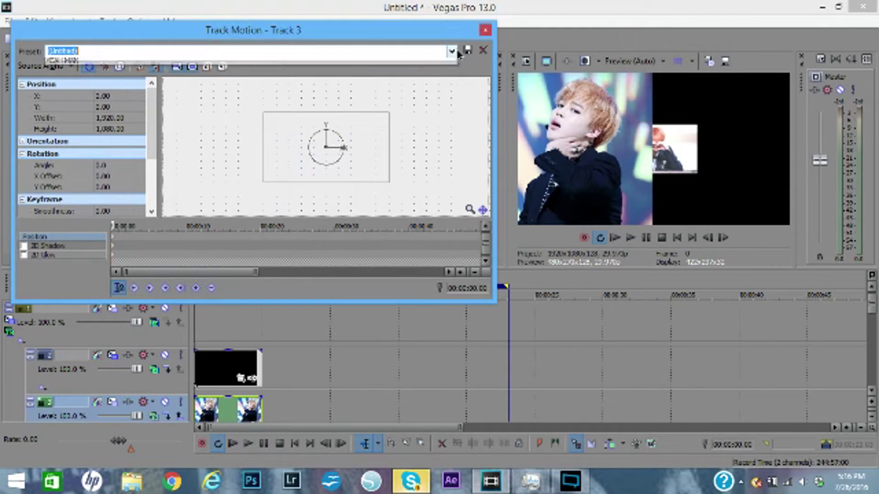
left_click(449, 78)
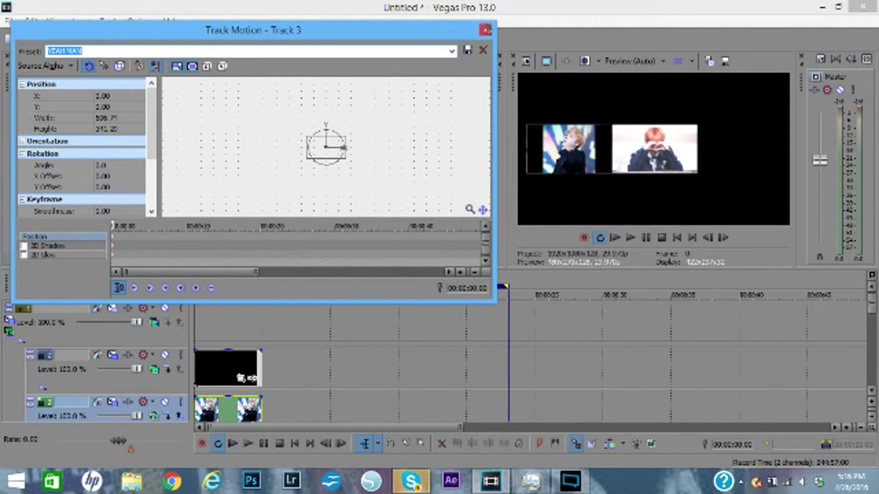
left_click(485, 31)
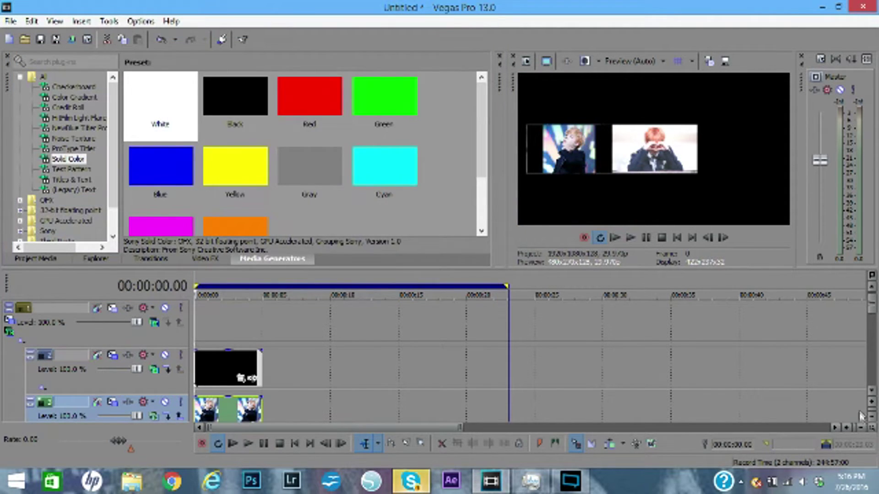
Step: Reapply the 16:9 Widescreen crop to the image on track 3 and move the frame up to Y center about 388
left_click(871, 391)
left_click(243, 380)
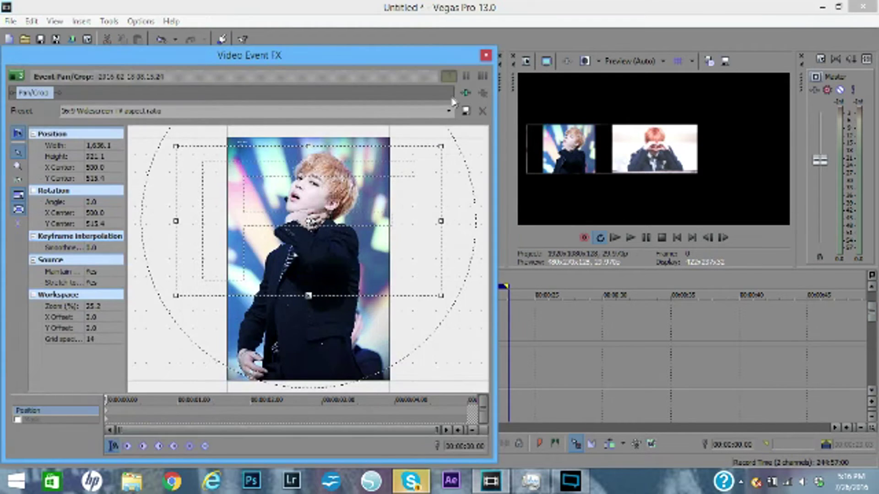
left_click(448, 111)
left_click(424, 148)
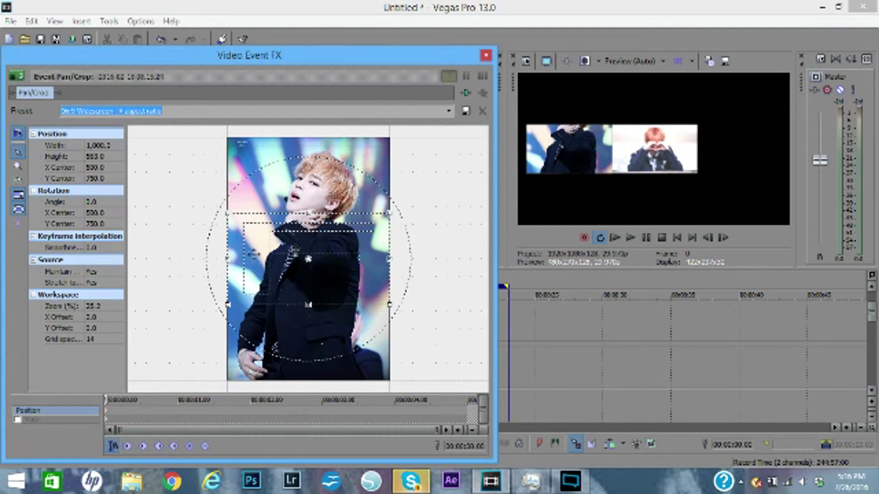
left_click_drag(308, 259, 307, 201)
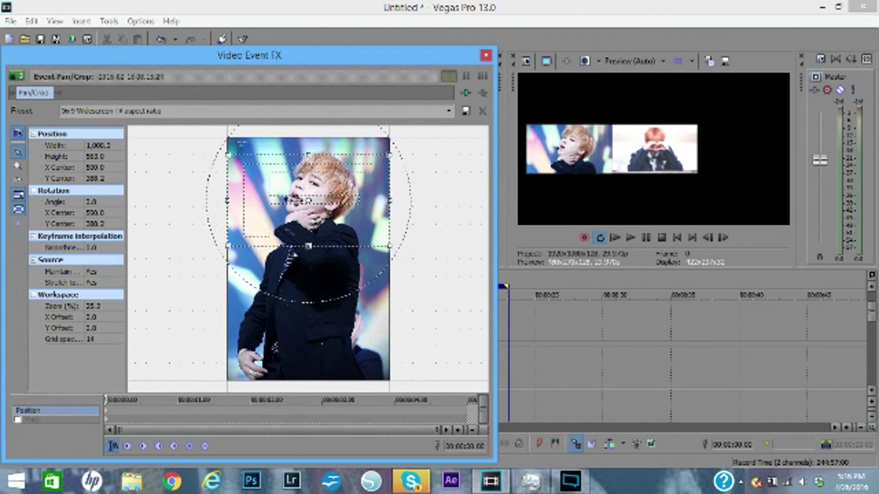
left_click(486, 56)
Step: Play back the new group briefly to check the overlay on the cropped image
left_click(213, 319)
key("space")
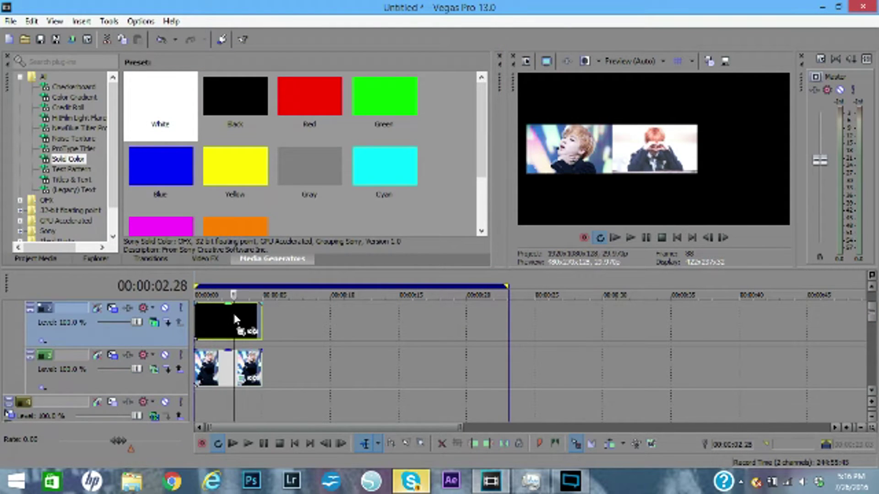
key("space")
Step: Set the parent track motion of track 1 to an X position of 601.71
left_click(871, 287)
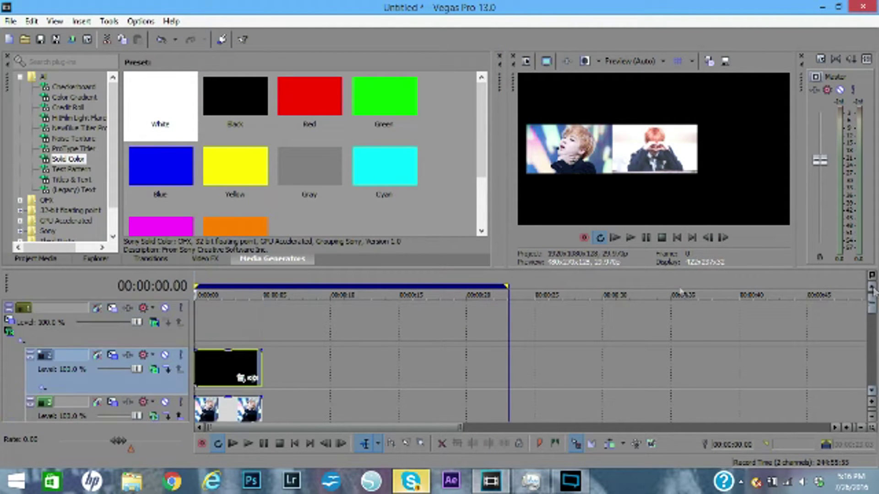
left_click(8, 331)
left_click(102, 97)
left_click(100, 96)
key("BackSpace")
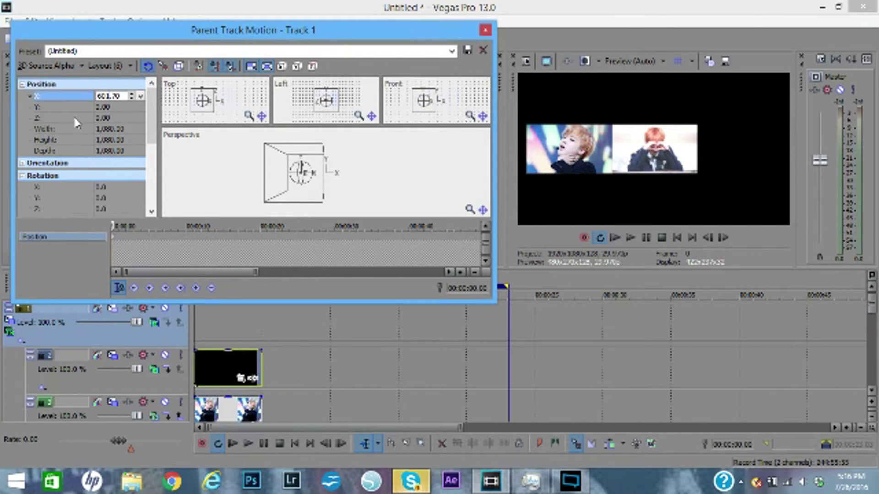
key("BackSpace")
type("1")
key("Return")
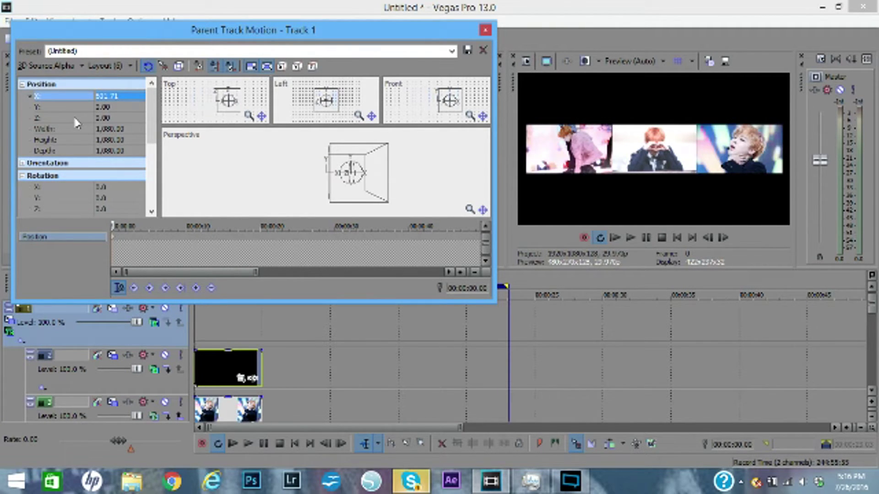
left_click(485, 30)
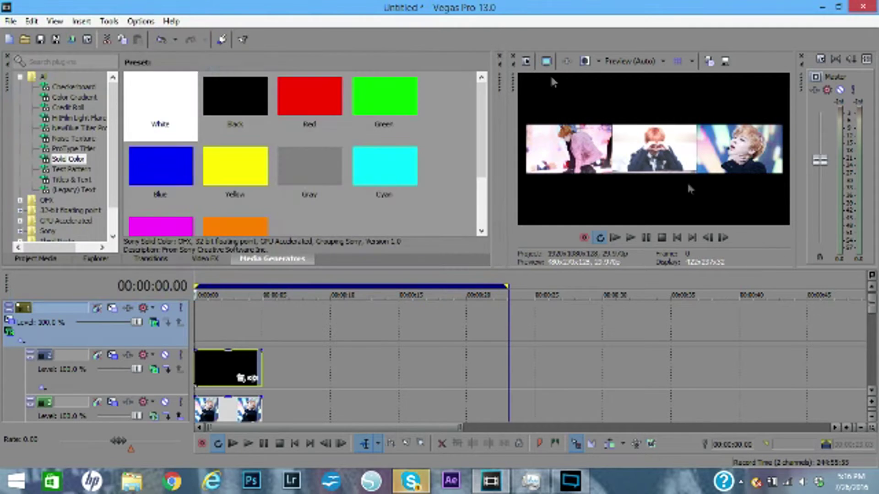
left_click(224, 362)
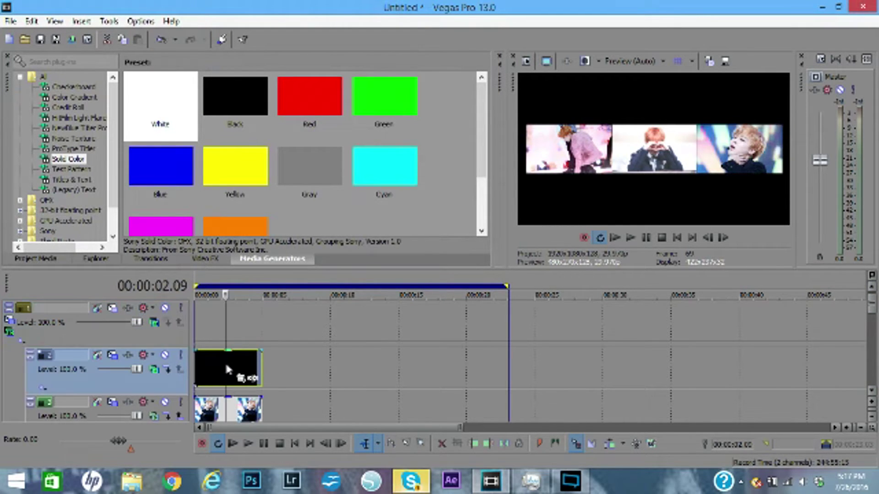
Step: Insert three new video tracks above the existing image groups
left_click(249, 361)
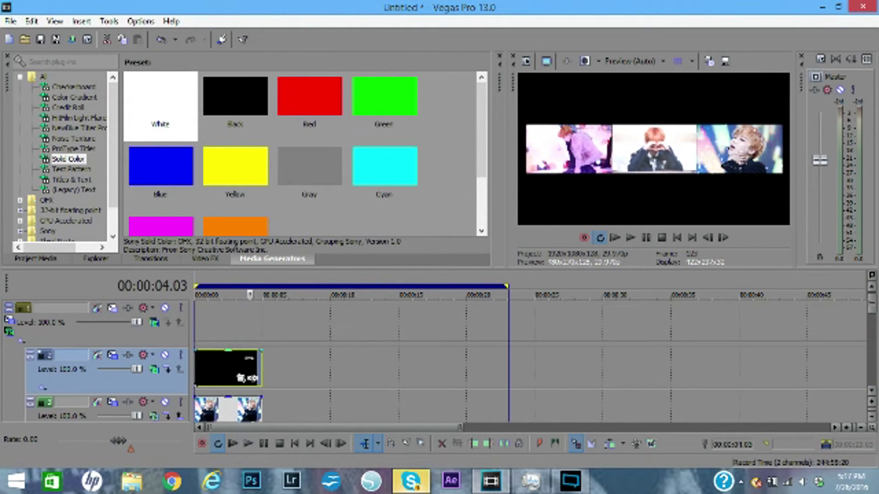
left_click(191, 360)
right_click(252, 320)
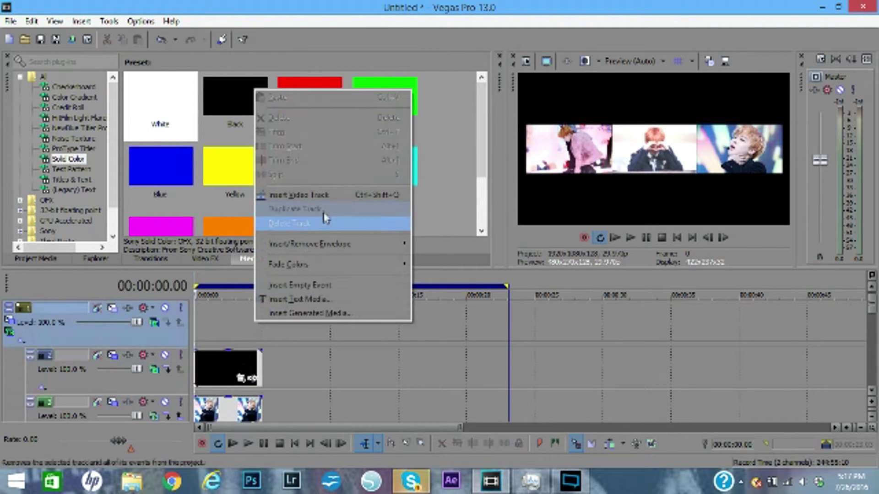
left_click(312, 209)
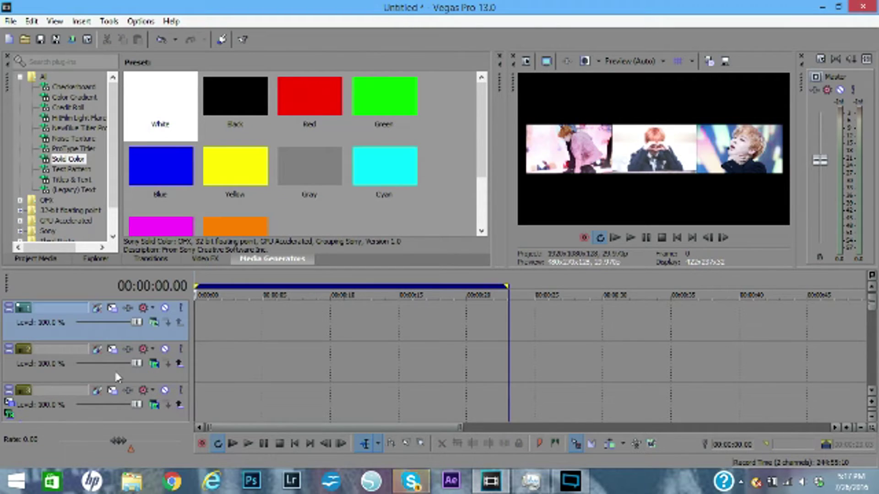
right_click(239, 366)
left_click(279, 230)
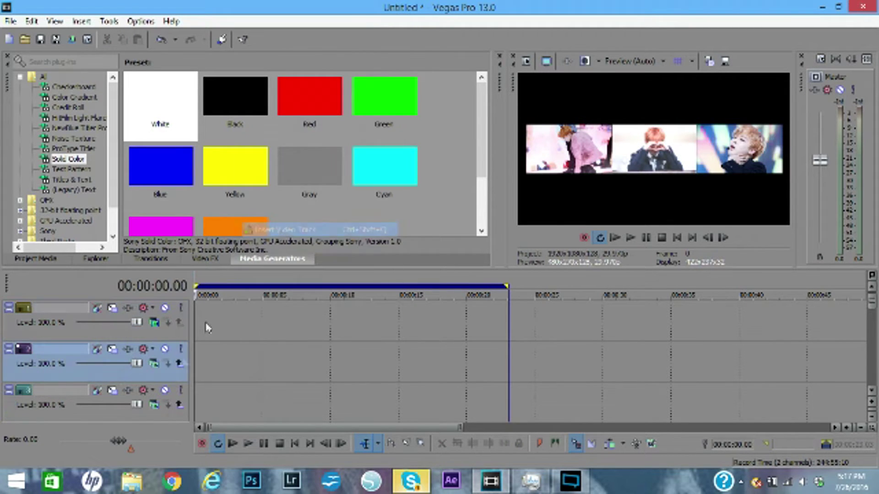
Step: Make tracks 2 and 3 compositing children of track 1 and set the compositing mode of track 2 to Add
left_click(180, 363)
left_click(180, 410)
left_click(155, 369)
left_click(200, 197)
Step: Import the image 0829-14 and place it at the start of track 3
left_click(24, 40)
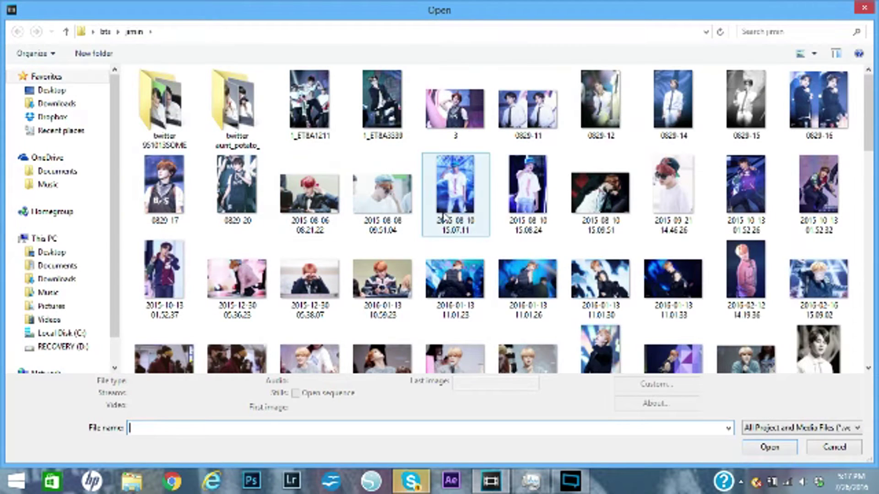
left_click(669, 114)
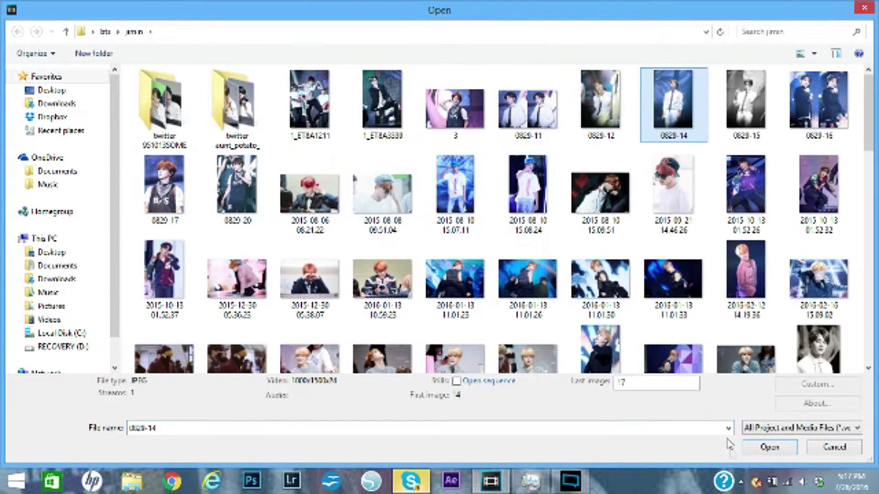
left_click(768, 448)
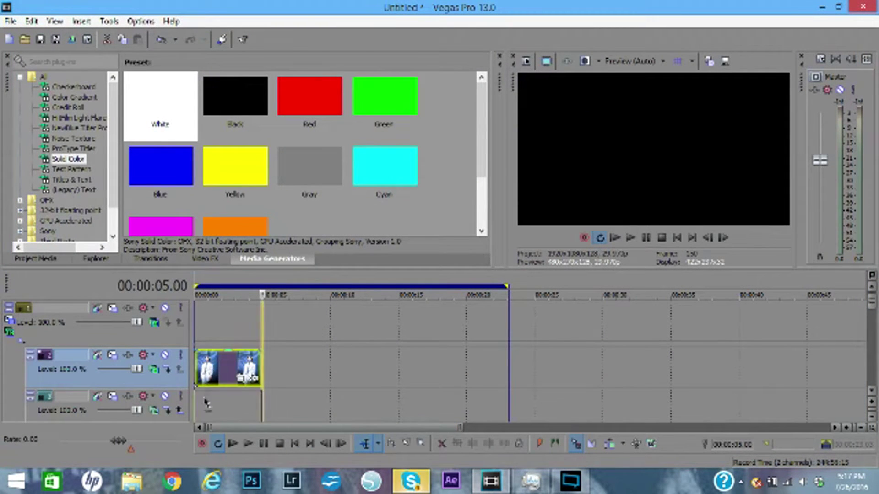
Step: Crop the image on track 3 to 16:9 widescreen and move the crop frame up to the subject's upper body
left_click(257, 394)
left_click(449, 111)
left_click(438, 151)
left_click_drag(308, 259, 302, 241)
left_click(486, 56)
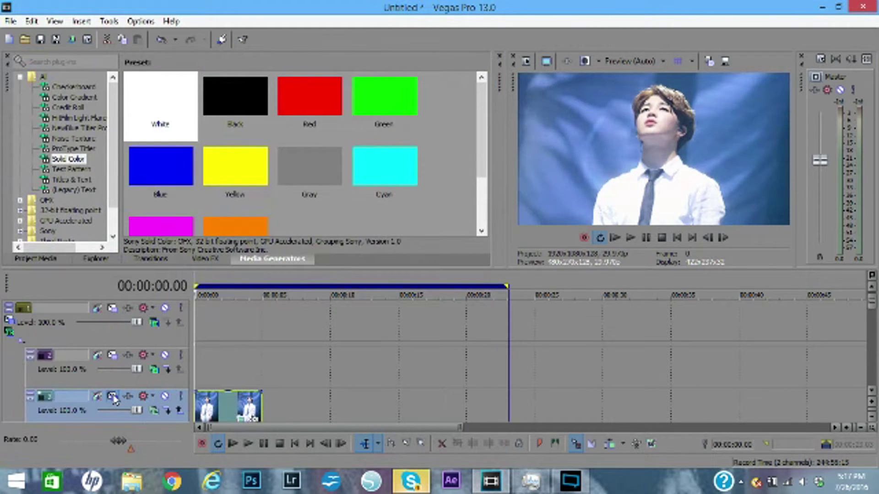
Step: Apply the saved YEAH MAN track motion preset to track 3
left_click(112, 396)
left_click(452, 51)
left_click(439, 68)
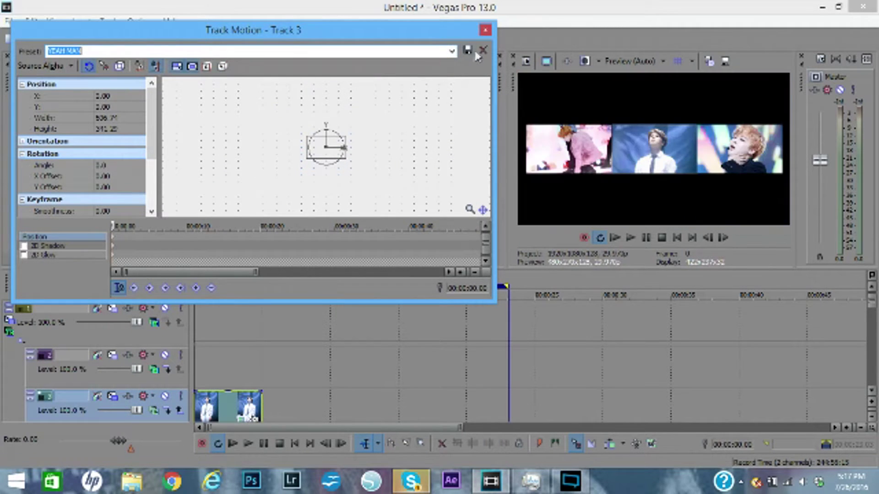
left_click(485, 31)
Step: Try to reposition the parent motion of track 1 to X 185.14 and Y about 663
left_click(10, 320)
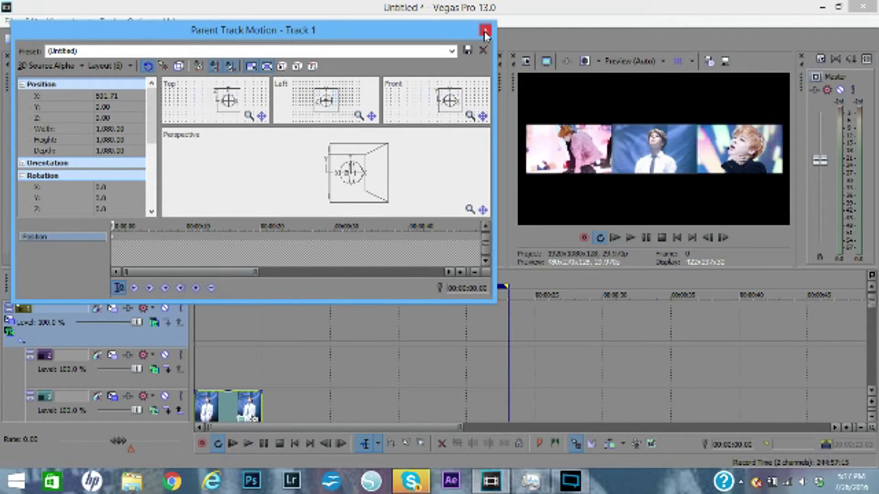
left_click_drag(343, 191, 325, 190)
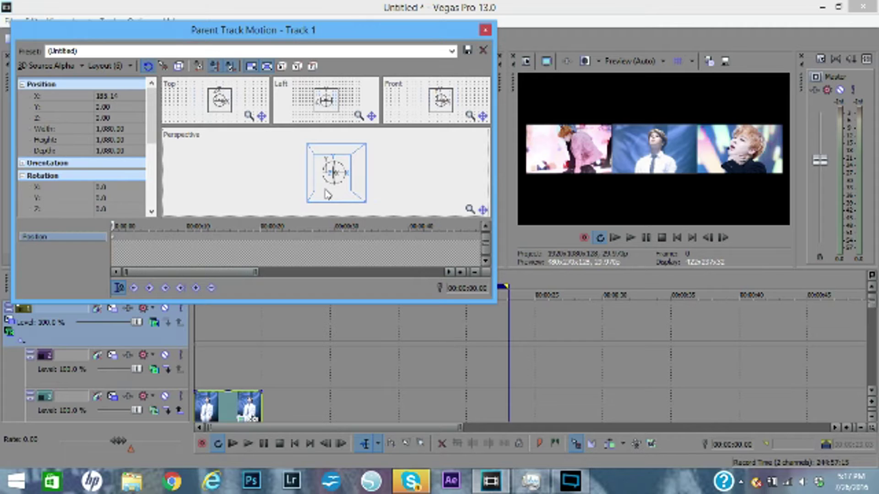
left_click_drag(323, 187, 359, 198)
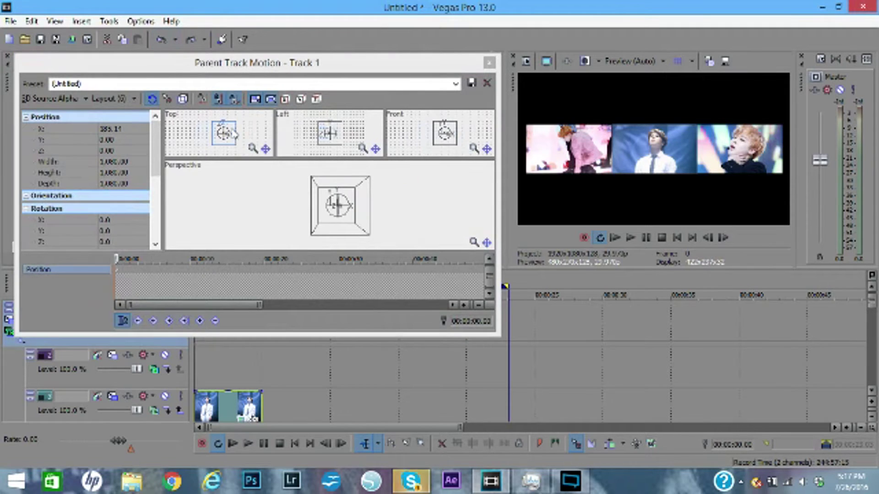
left_click(203, 99)
left_click_drag(320, 207, 320, 176)
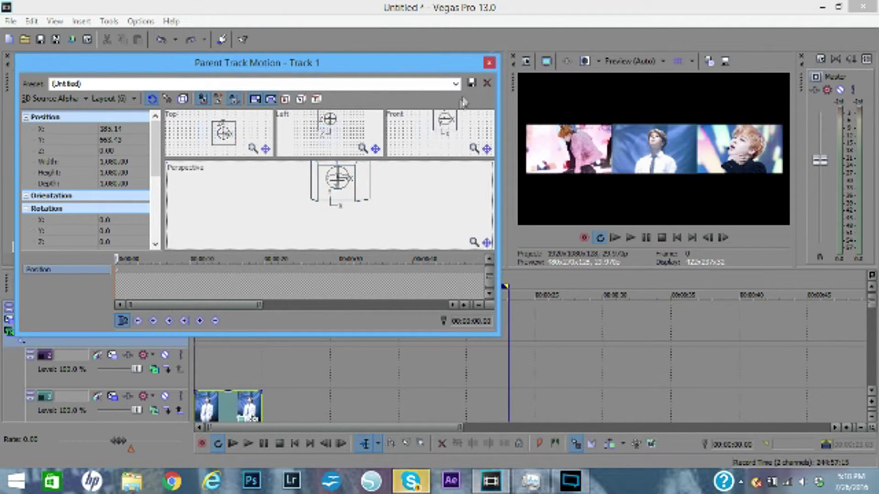
left_click(489, 62)
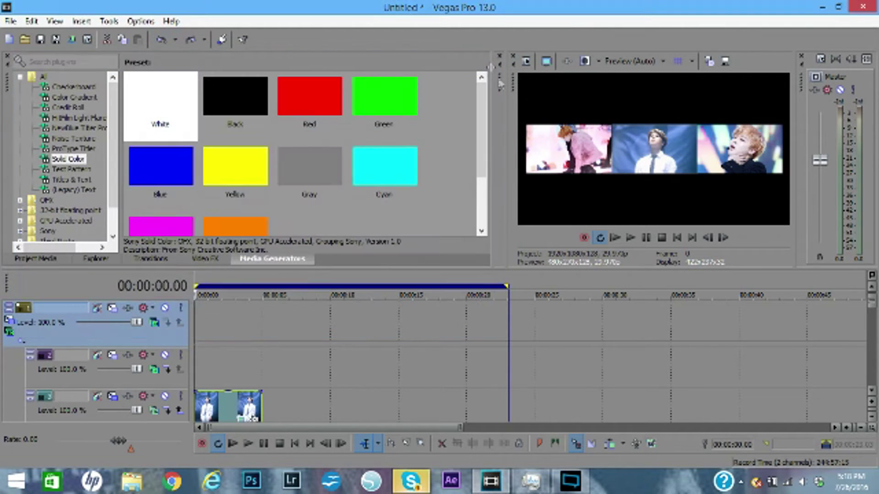
Step: Check the track motion settings of track 3
left_click(874, 390)
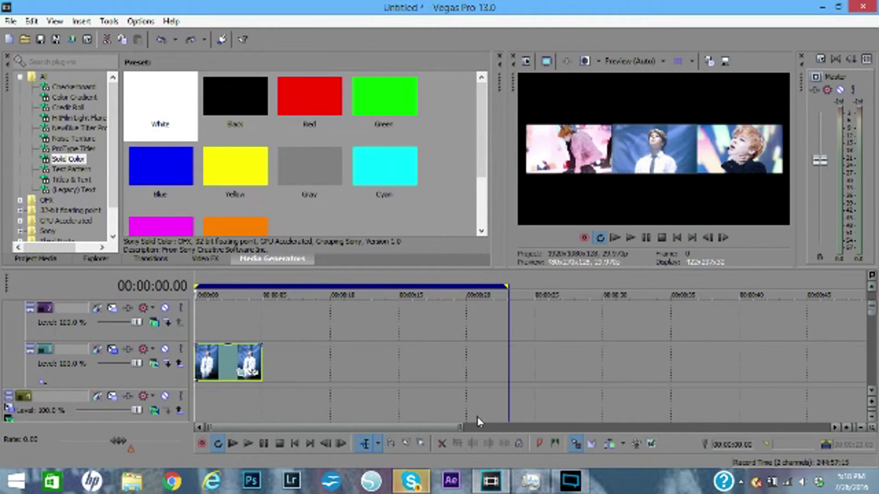
left_click(112, 350)
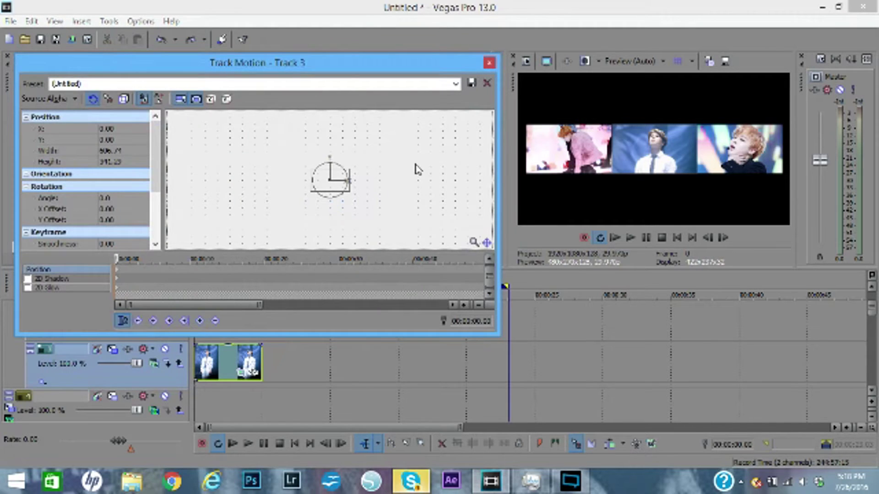
left_click(491, 63)
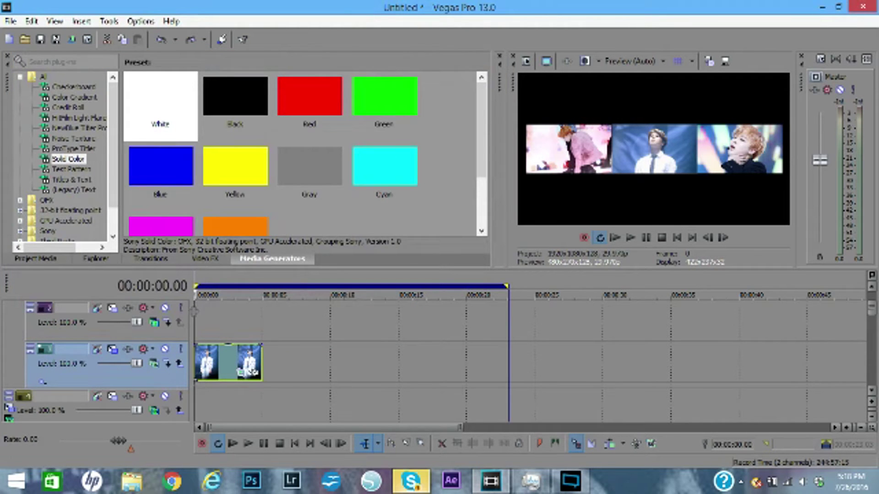
Step: Add a dark purple overlay clip from the overlays folder in Documents to the start of track 2 and trim it to the image's 5-second length
left_click(196, 305)
left_click(25, 40)
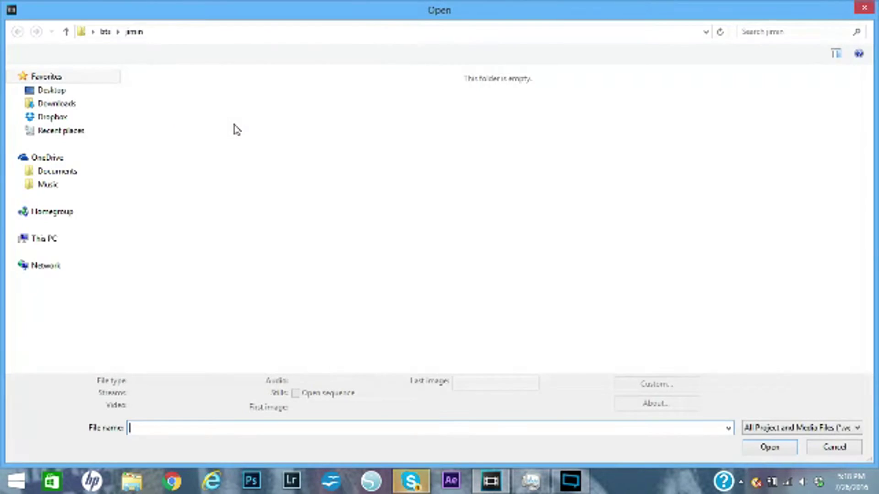
left_click(431, 293)
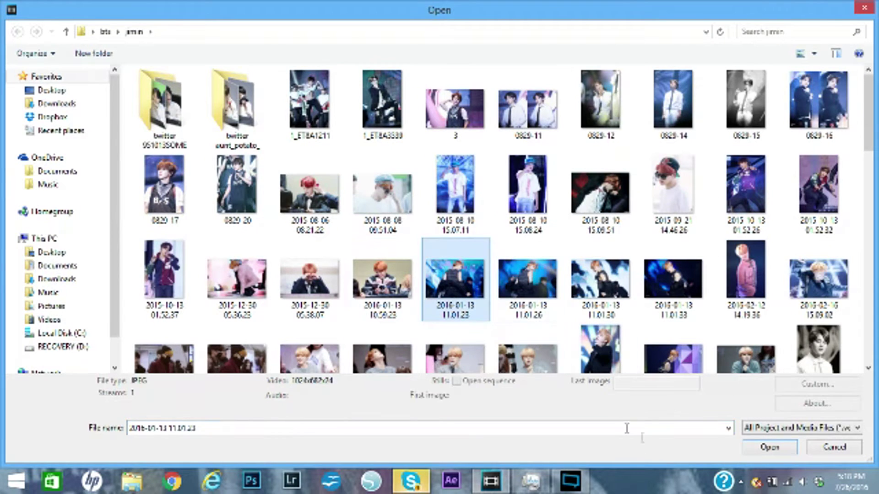
left_click(60, 267)
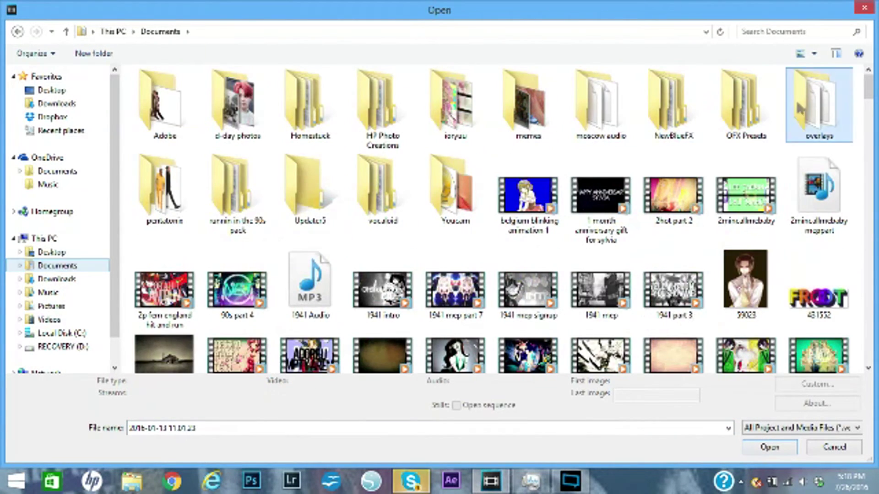
double_click(819, 98)
scroll(481, 320, "down", 1)
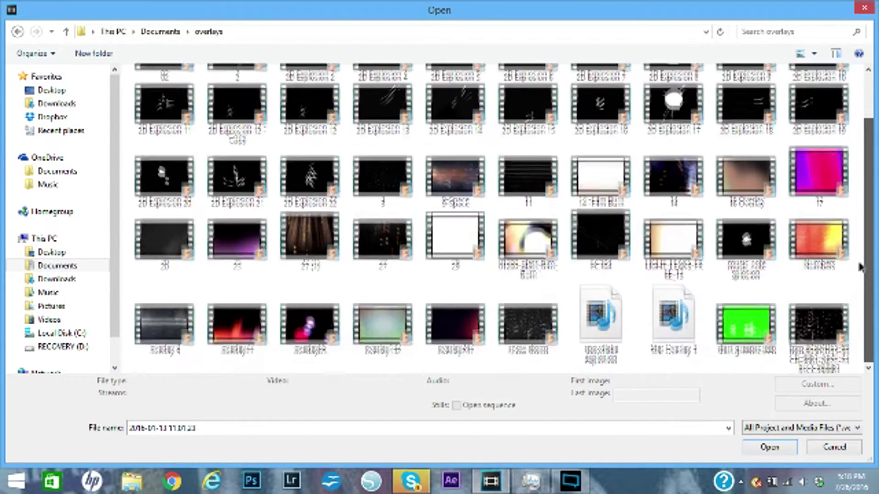
left_click(455, 325)
left_click(763, 448)
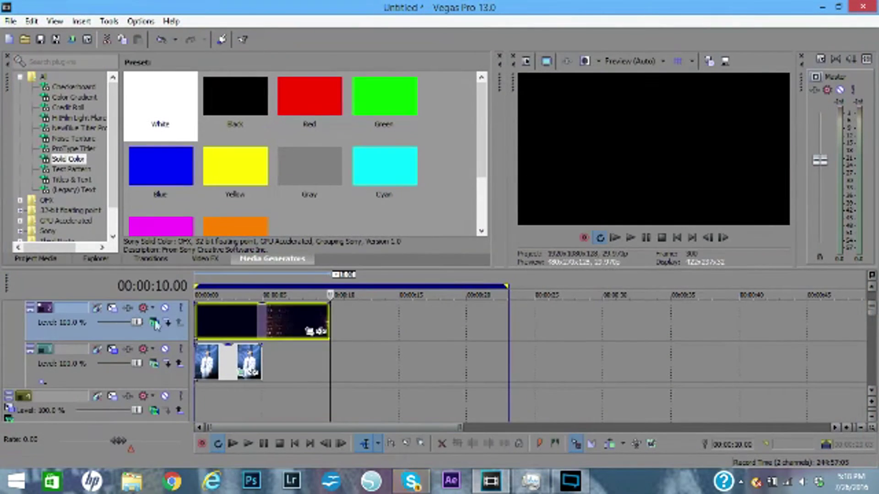
left_click_drag(329, 320, 262, 321)
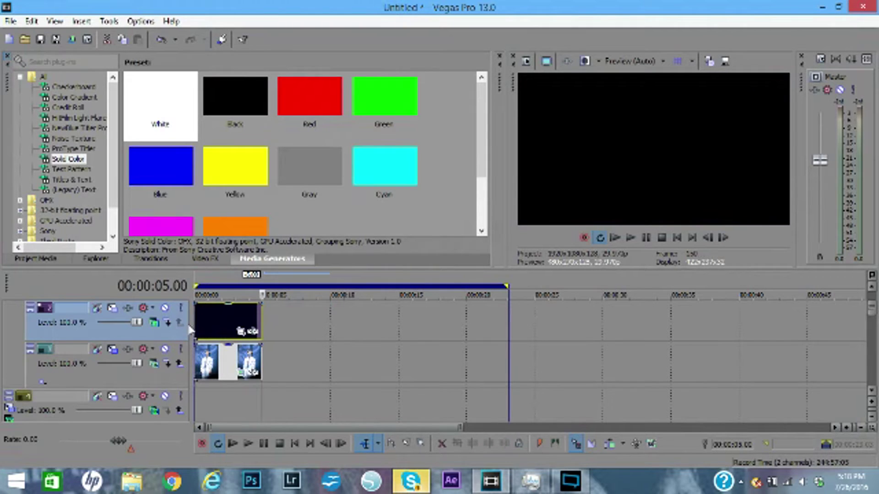
left_click(196, 317)
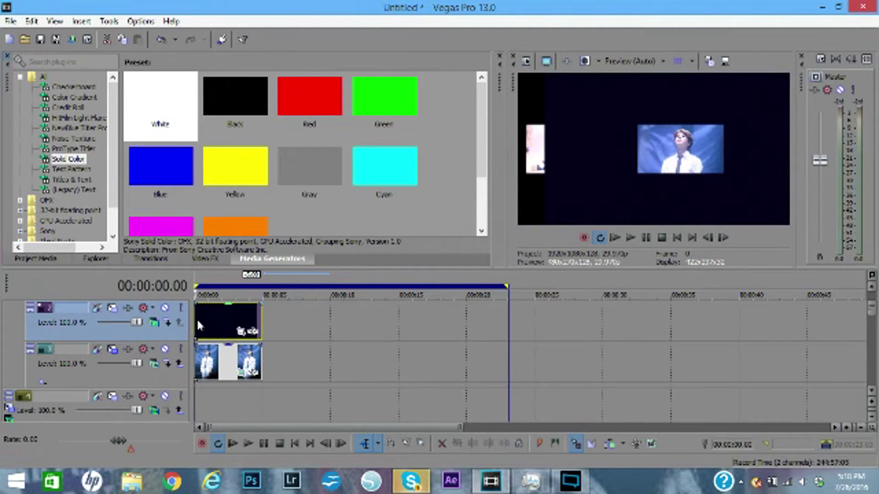
Step: Apply the saved YEAH MAN track motion preset to the overlay on track 2
left_click(112, 308)
left_click(456, 84)
left_click(450, 104)
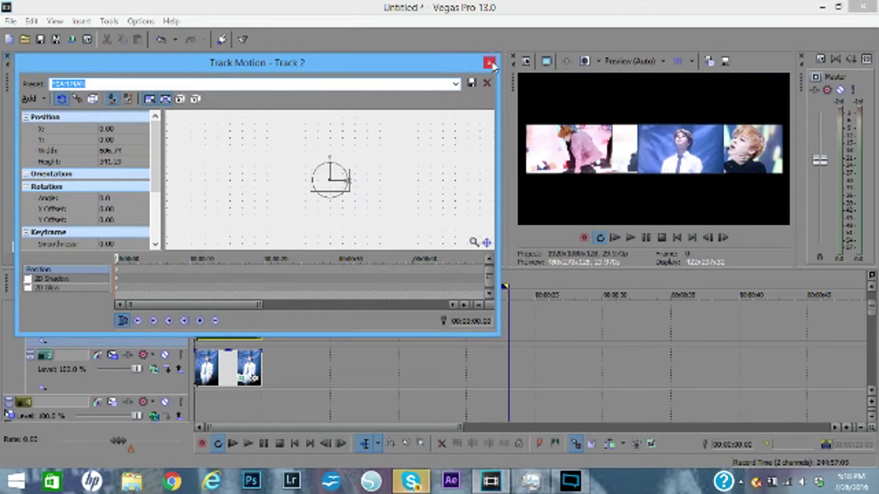
left_click(490, 63)
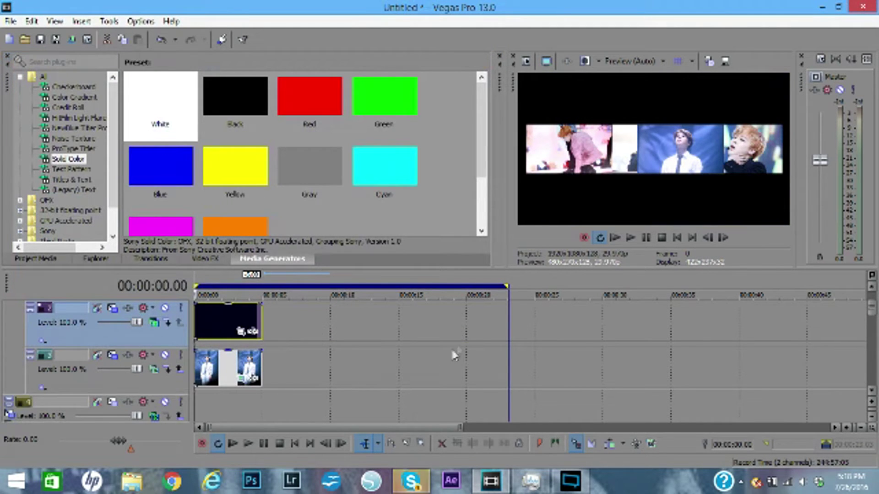
Step: Restore the parent motion box of track 1 to its default position and raise it to a Y position of about 339
left_click_drag(873, 311, 873, 305)
left_click(9, 331)
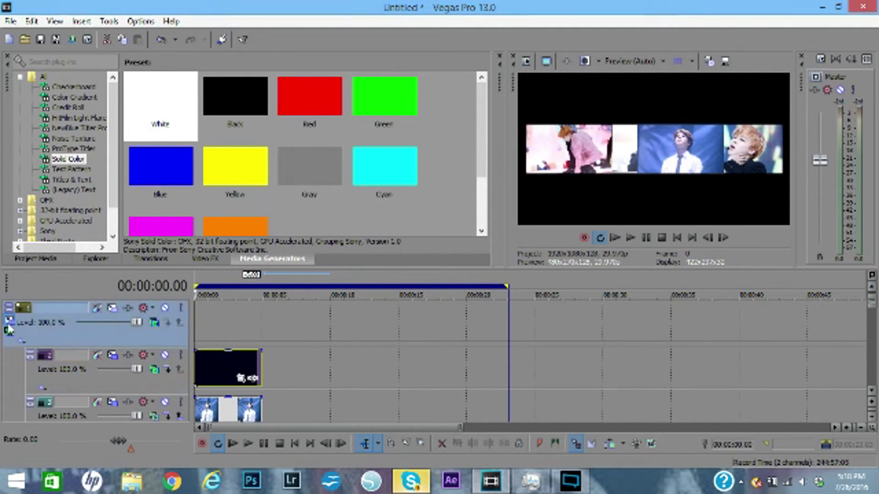
mouse_move(336, 218)
left_mouse_down()
mouse_move(336, 195)
mouse_move(335, 208)
left_mouse_up()
right_click(284, 219)
left_click(308, 305)
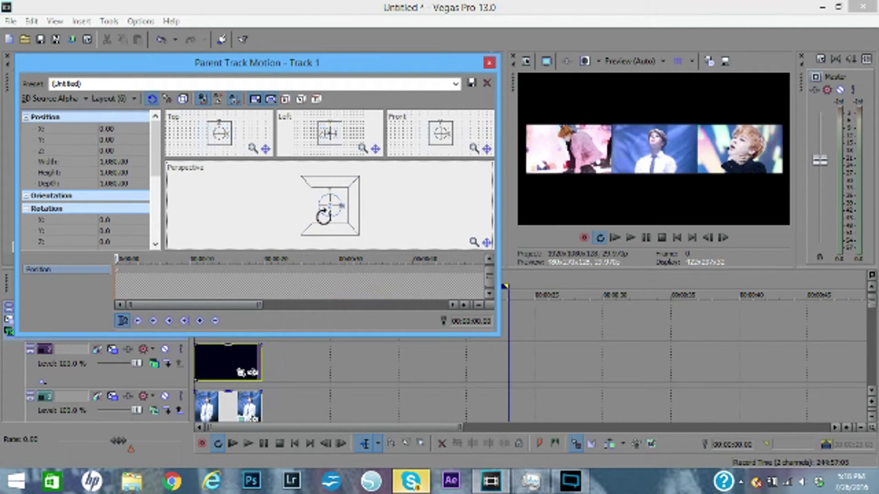
left_click_drag(321, 222, 321, 204)
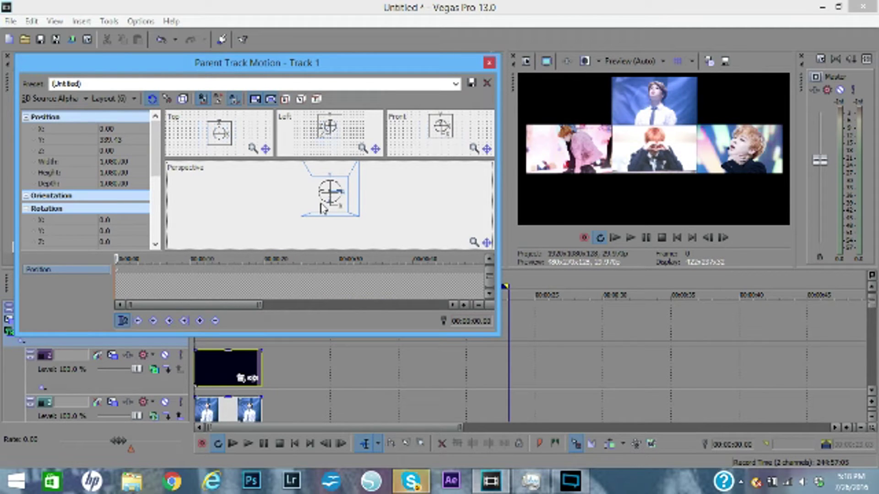
left_click(490, 63)
Step: Insert three more video tracks above the finished top-centre image group
right_click(363, 330)
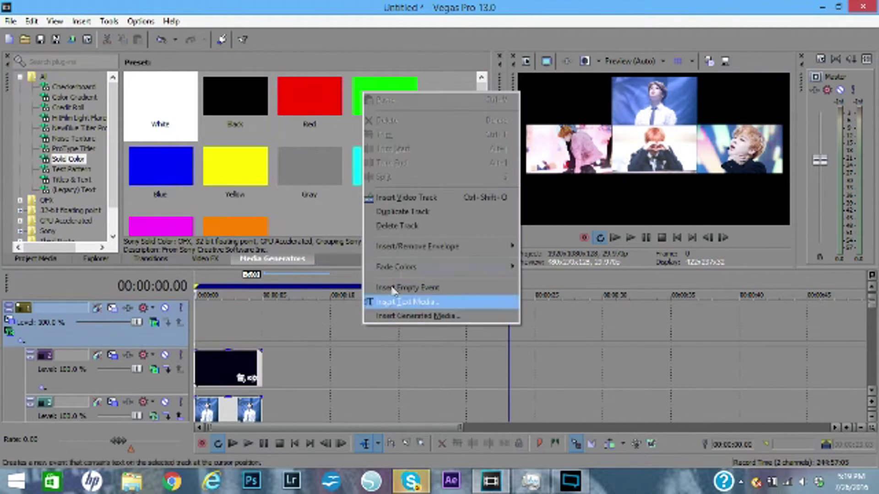
left_click(409, 212)
right_click(251, 337)
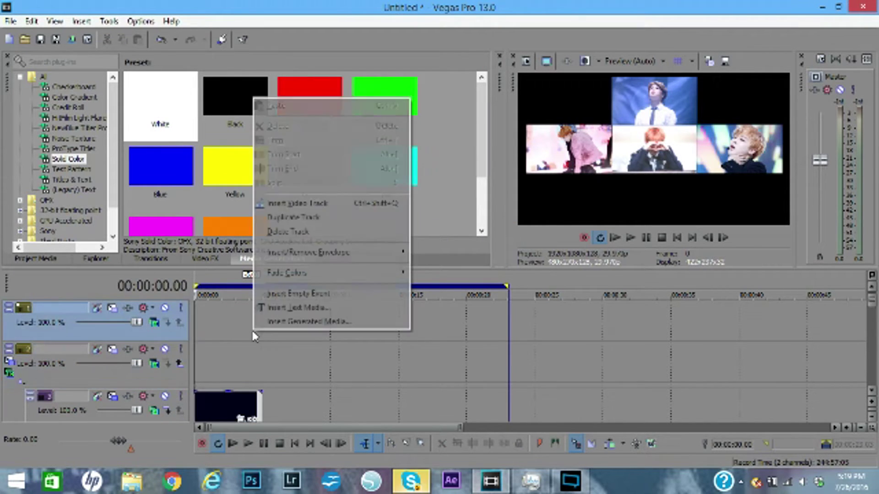
left_click(297, 201)
mouse_move(97, 383)
left_mouse_down()
mouse_move(98, 357)
mouse_move(100, 402)
mouse_move(103, 384)
left_mouse_up()
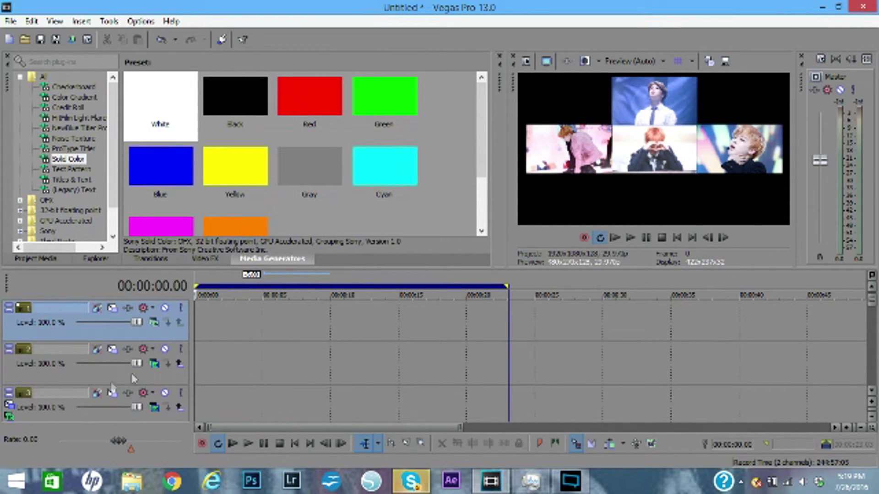
right_click(253, 378)
left_click(302, 267)
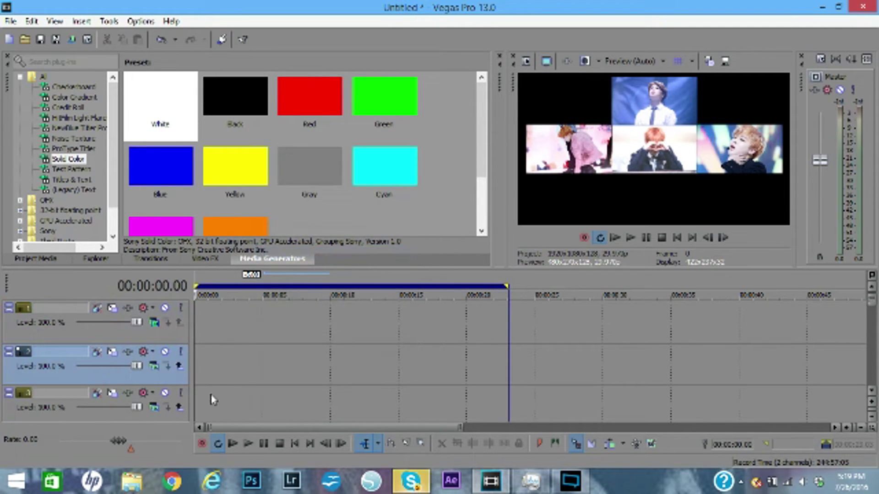
Step: Nest the new tracks 2 and 3 under the new track 1 as compositing children and set track 2 to Add mode
left_click(181, 369)
left_click(180, 413)
left_click(155, 373)
left_click(185, 190)
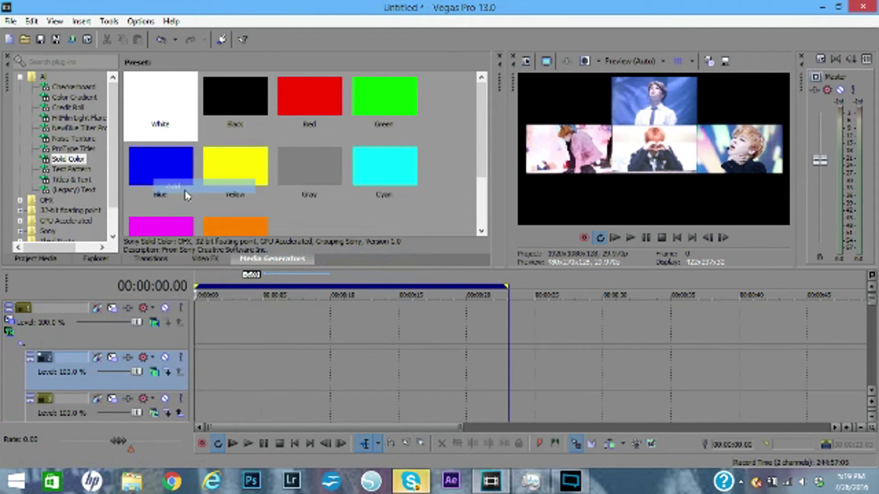
Step: Import the overlay clip "27 (1)" onto track 2 and trim it to about five seconds at the timeline start
left_click(26, 40)
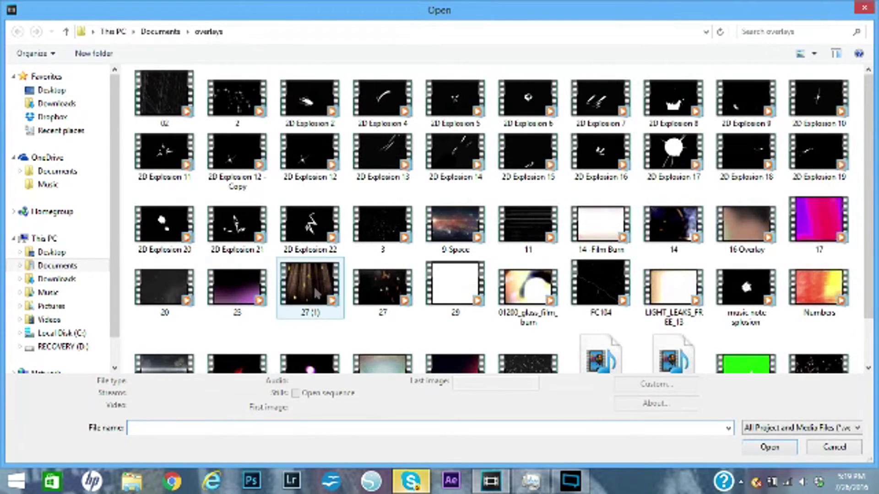
double_click(317, 293)
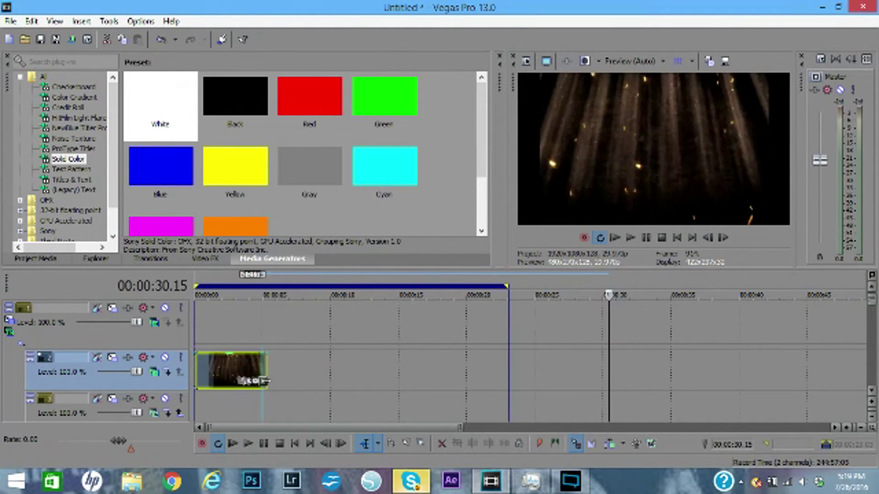
left_click(196, 369)
left_click(220, 366)
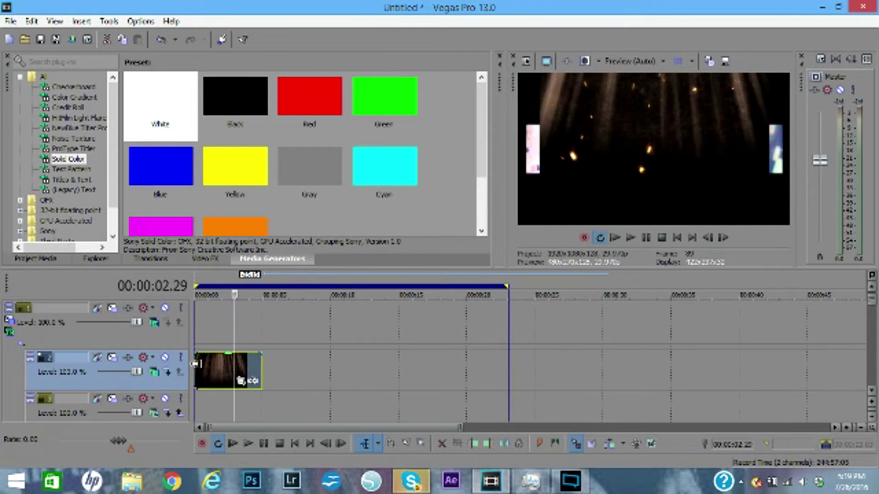
key("Home")
Step: Crop the overlay clip on track 2 to the 16:9 Widescreen TV aspect ratio
left_click(252, 380)
left_click(449, 111)
left_click(441, 148)
left_click(486, 55)
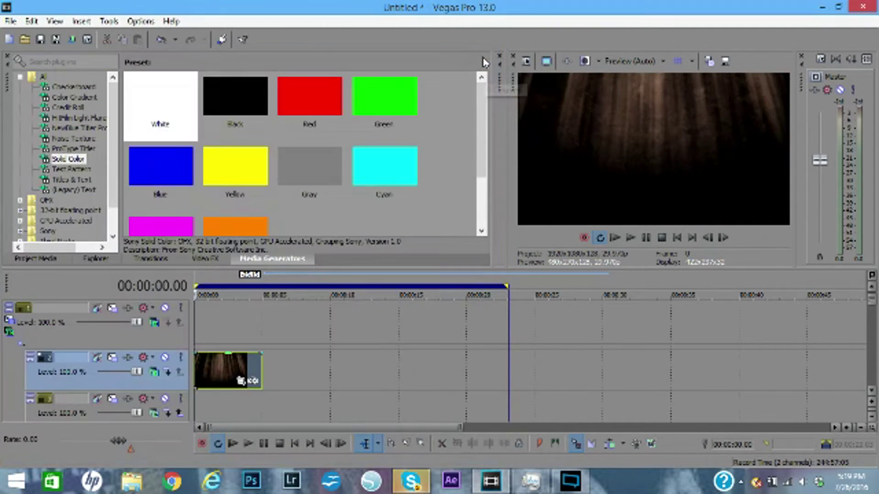
Step: Apply the YEAH MAN track motion preset to track 2
left_click(112, 358)
left_click(456, 84)
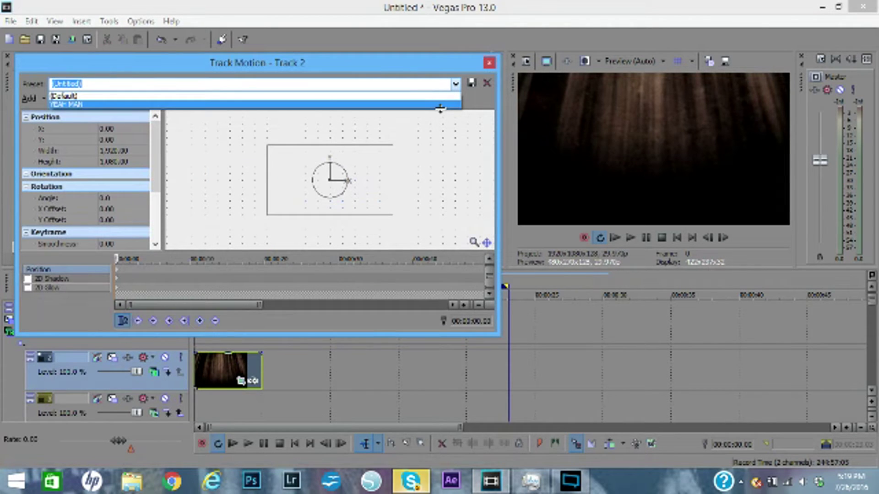
left_click(440, 105)
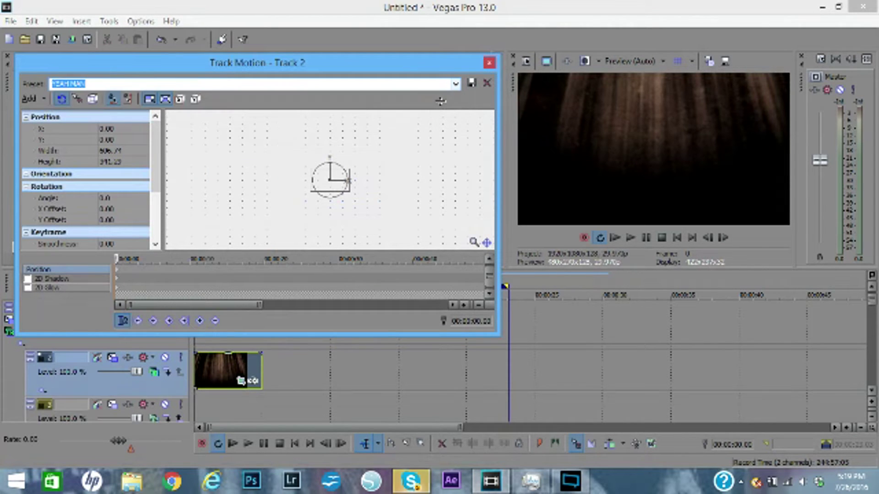
left_click(489, 64)
Step: Import the image 2016-02-12 14.19.36 from the desktop's bts > jimin folder at the start of track 3
left_click(200, 411)
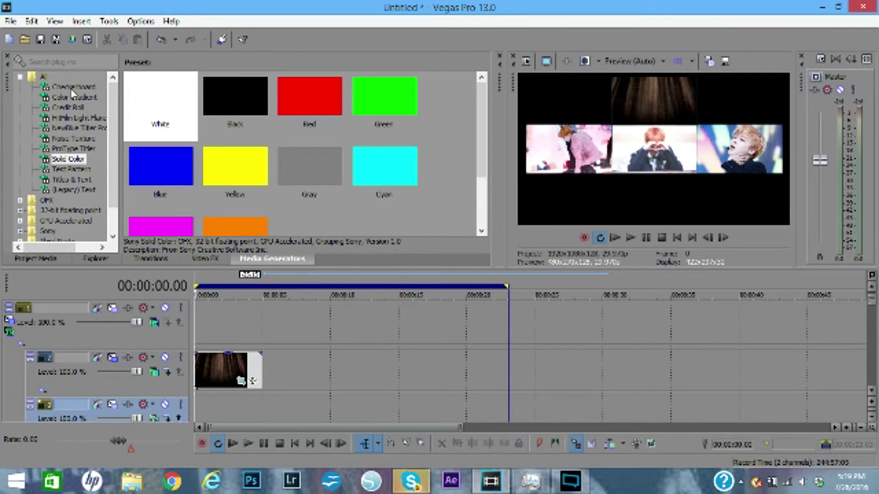
left_click(25, 41)
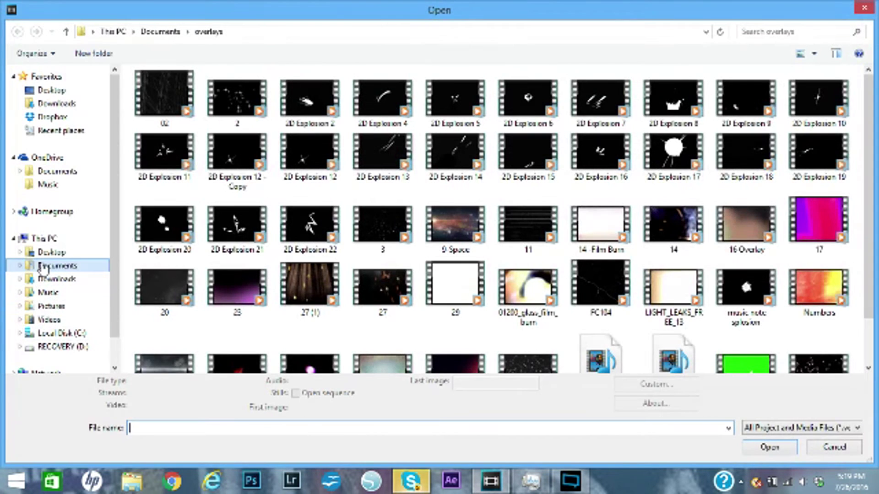
left_click(47, 255)
double_click(213, 126)
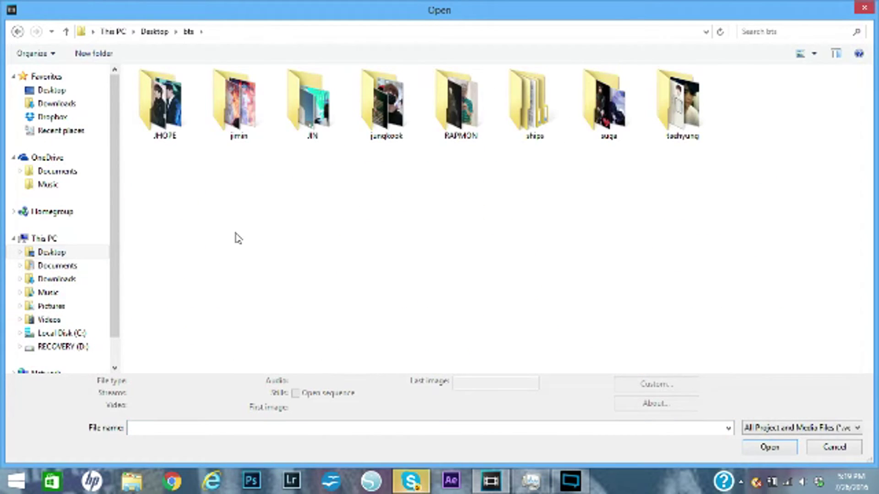
left_click(382, 105)
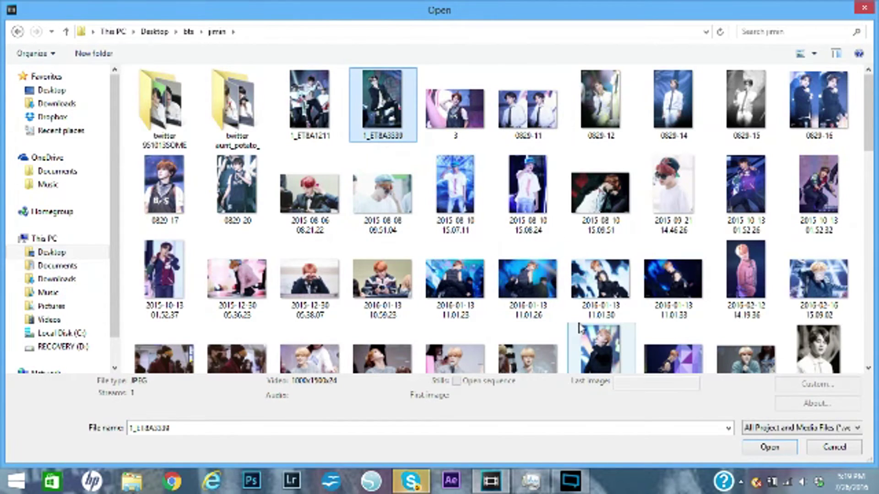
left_click(745, 277)
left_click(765, 448)
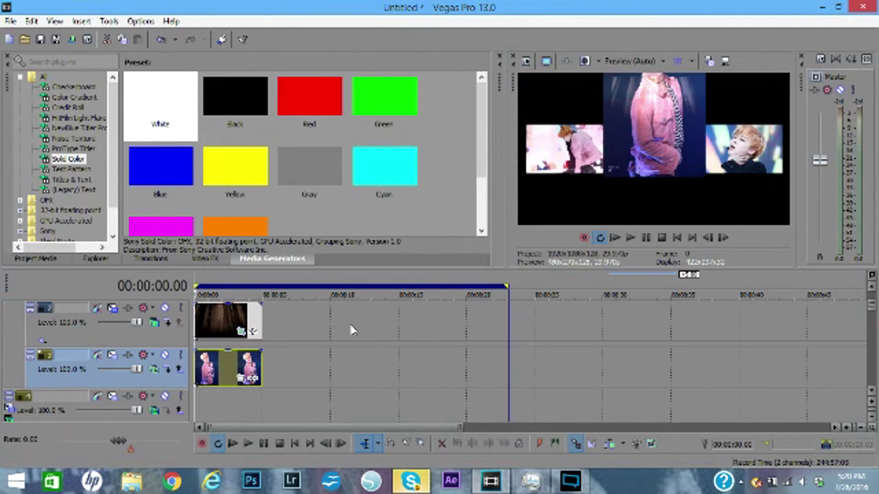
Step: Crop the pink-jacket image to the 16:9 Widescreen TV aspect ratio and raise the crop frame to the face, at a Y center of about 442
left_click(238, 379)
left_click(449, 111)
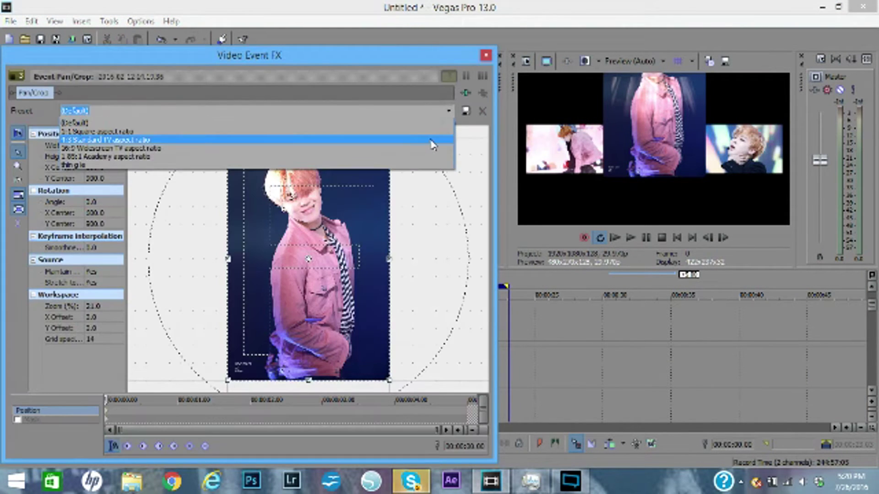
left_click(430, 140)
left_click(449, 111)
left_click(439, 148)
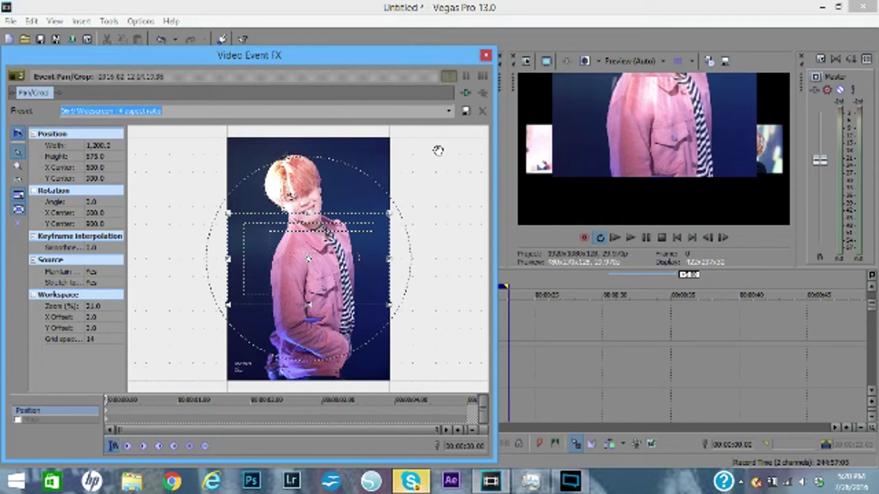
left_click_drag(256, 271, 261, 206)
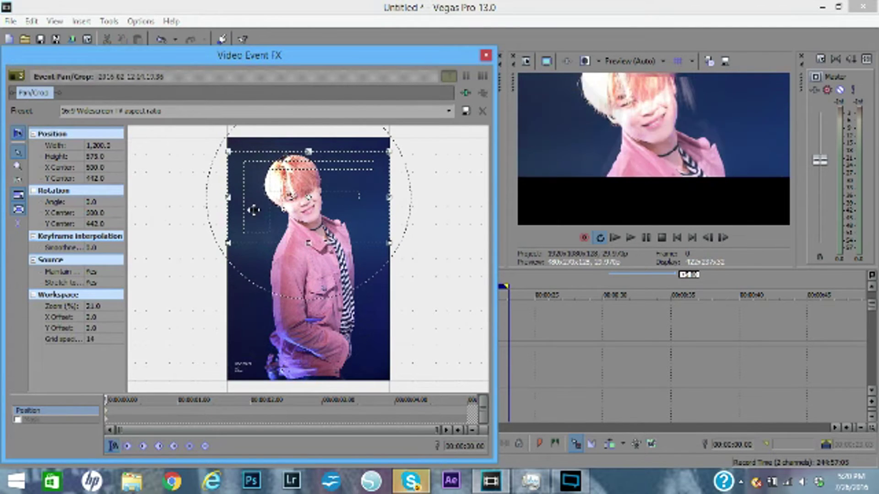
left_click(487, 56)
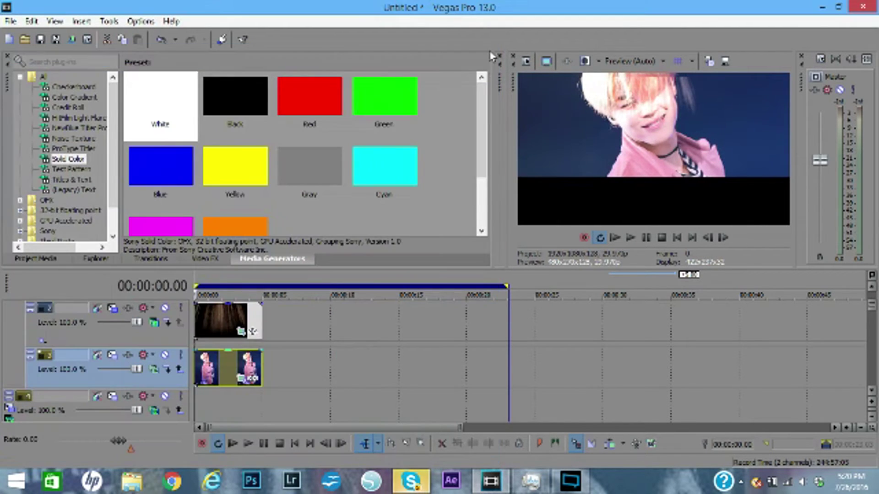
Step: Apply the YEAH MAN track motion preset to the pink-jacket image on track 3
left_click(113, 356)
left_click(456, 83)
left_click(453, 102)
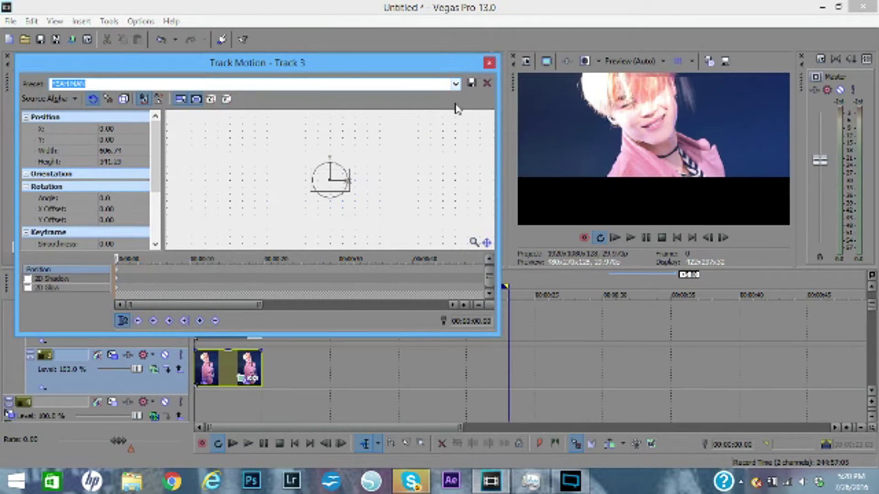
left_click(489, 64)
Step: Set track 1's parent motion Y position to about -339 and preview the layout over the first five seconds
left_click_drag(875, 307, 874, 297)
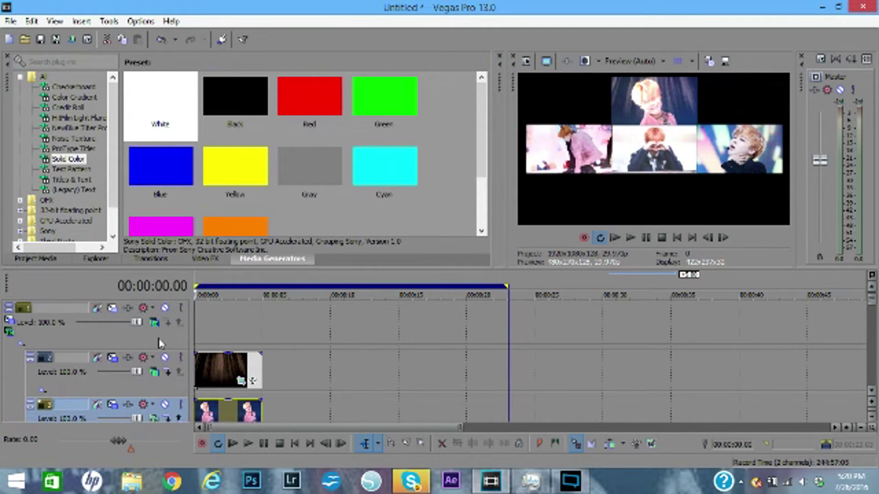
left_click(9, 332)
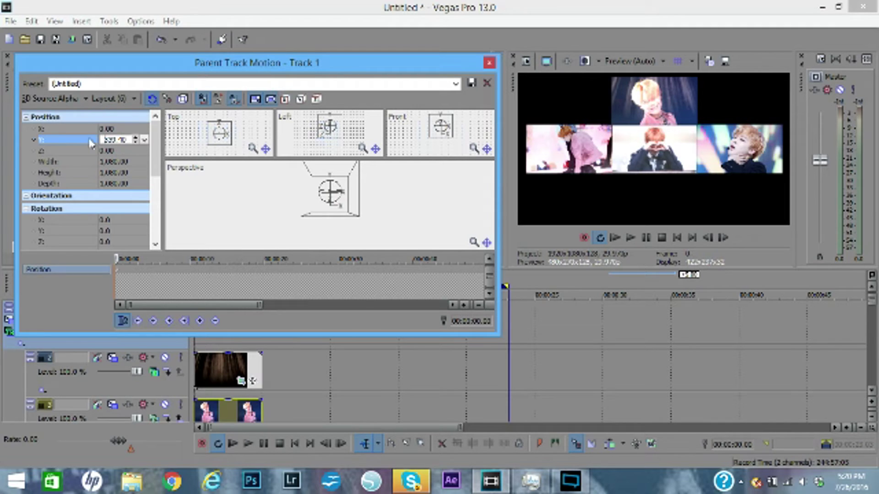
key("Return")
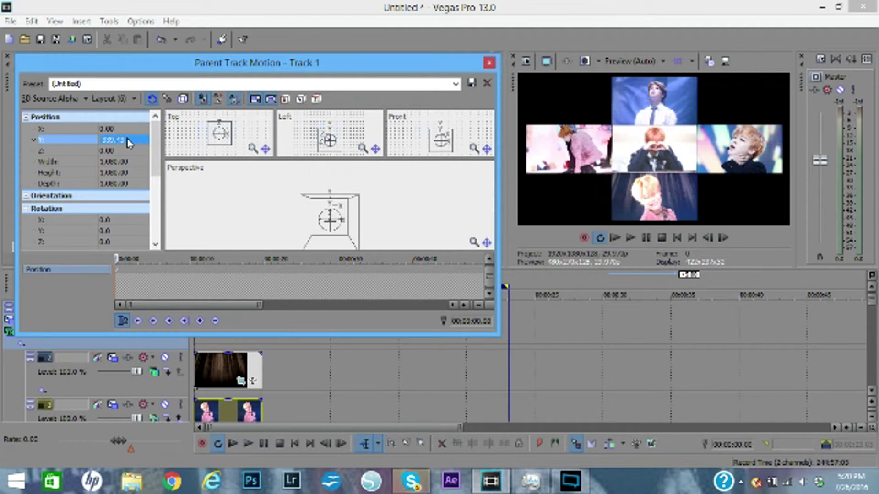
left_click(489, 63)
left_click(231, 327)
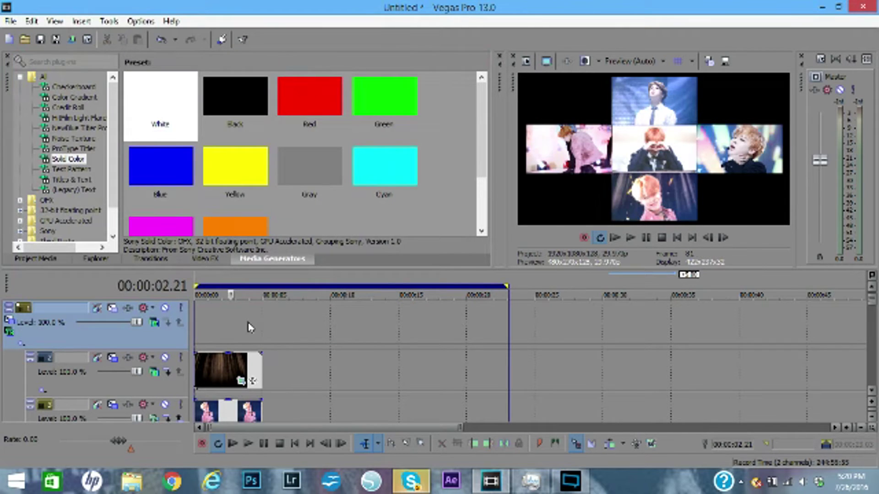
left_click(248, 324)
left_click(270, 328)
left_click(197, 323)
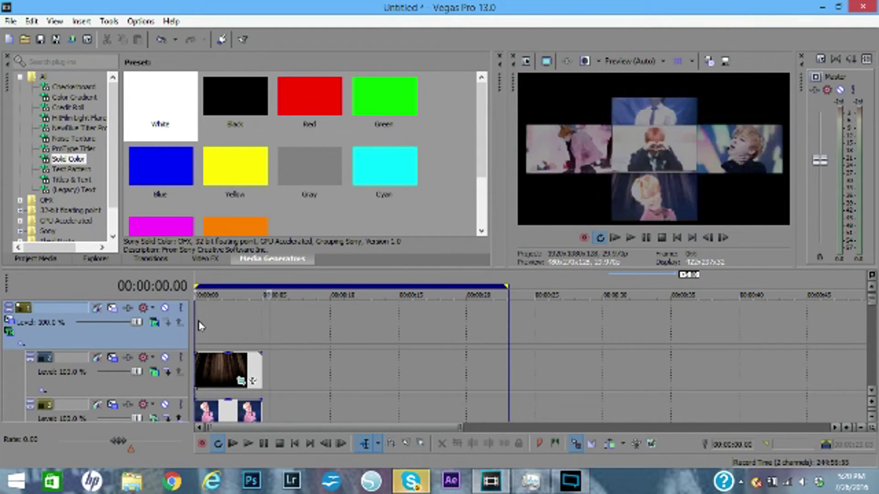
Step: Insert three new video tracks above the finished bottom-centre image group
right_click(245, 314)
left_click(297, 202)
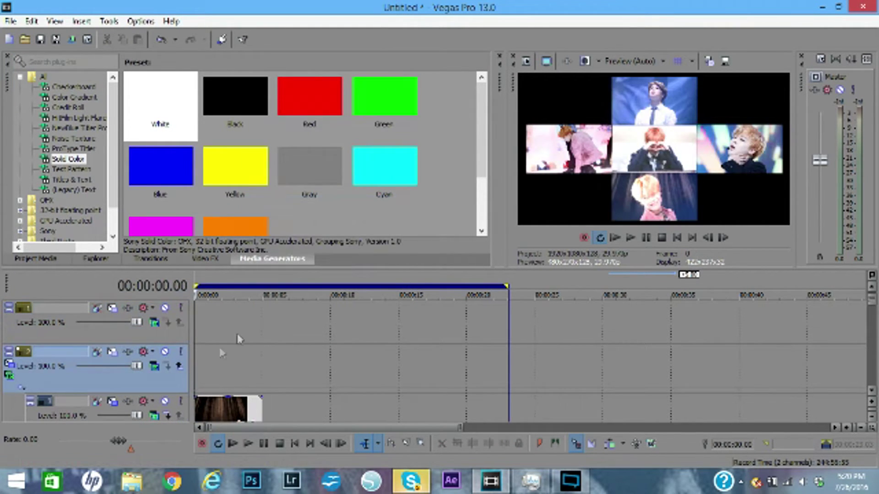
right_click(247, 314)
left_click(298, 203)
right_click(224, 377)
left_click(266, 240)
Step: Make the new tracks 2 and 3 compositing children of track 1 and set track 2 to Add mode
left_click(180, 366)
left_click(180, 415)
left_click(155, 373)
left_click(161, 188)
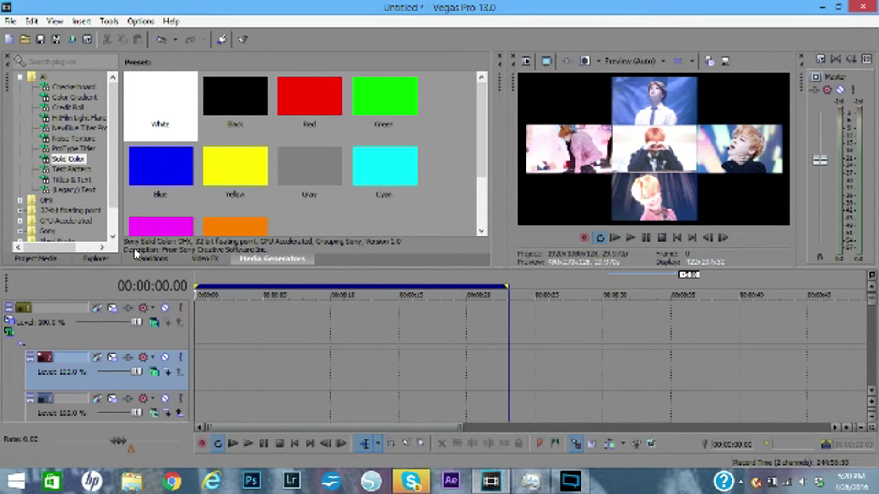
Step: Import the image IMG_1839 from the jimin folder and place it at the start of track 3
left_click(200, 321)
left_click(23, 44)
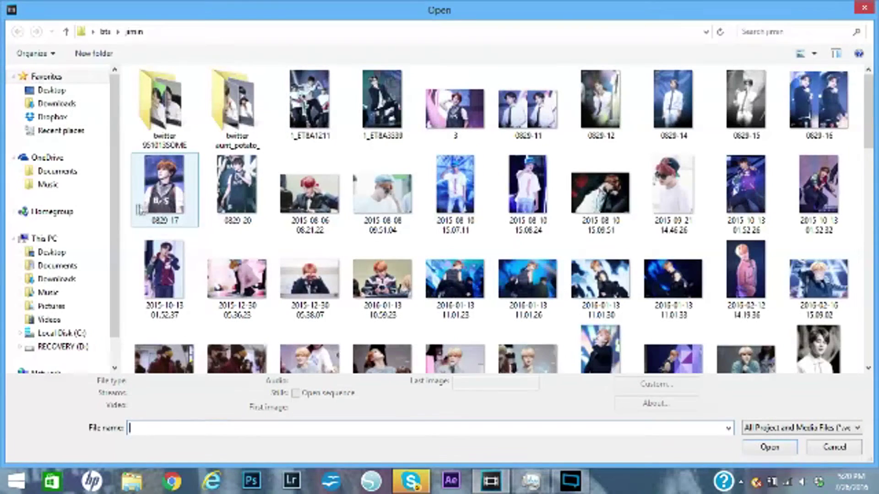
left_click(382, 195)
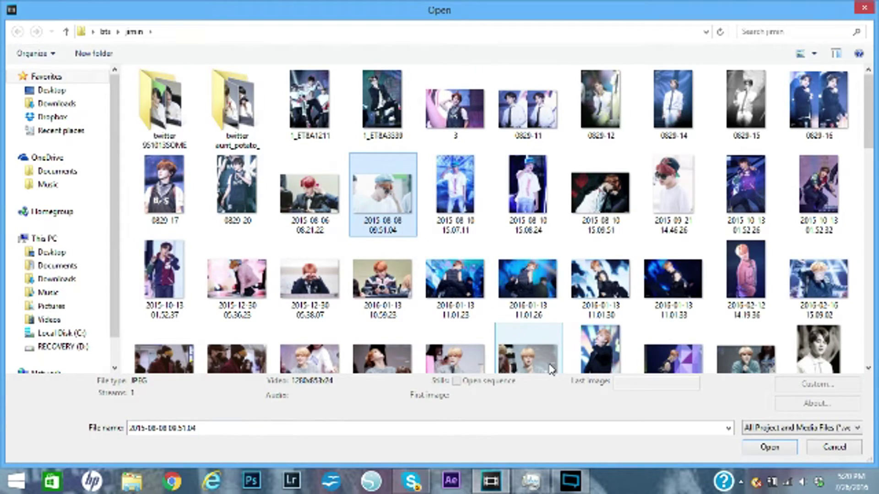
left_click_drag(868, 137, 866, 250)
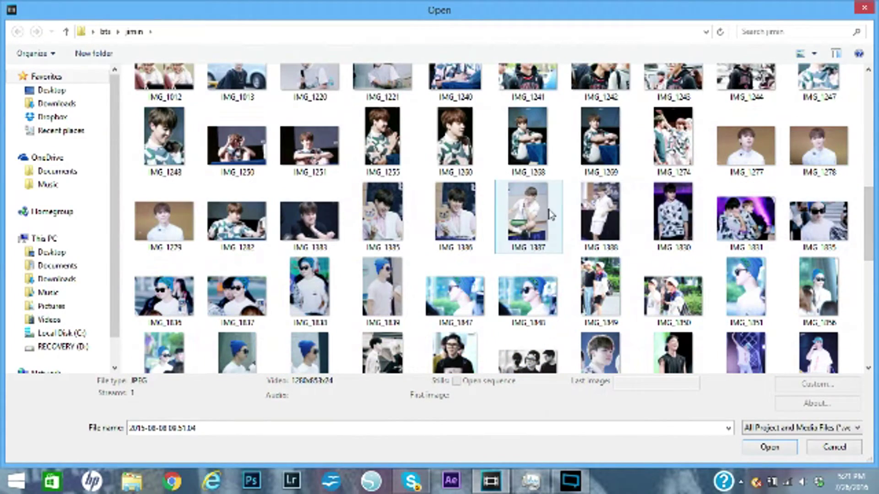
left_click(388, 283)
left_click(764, 447)
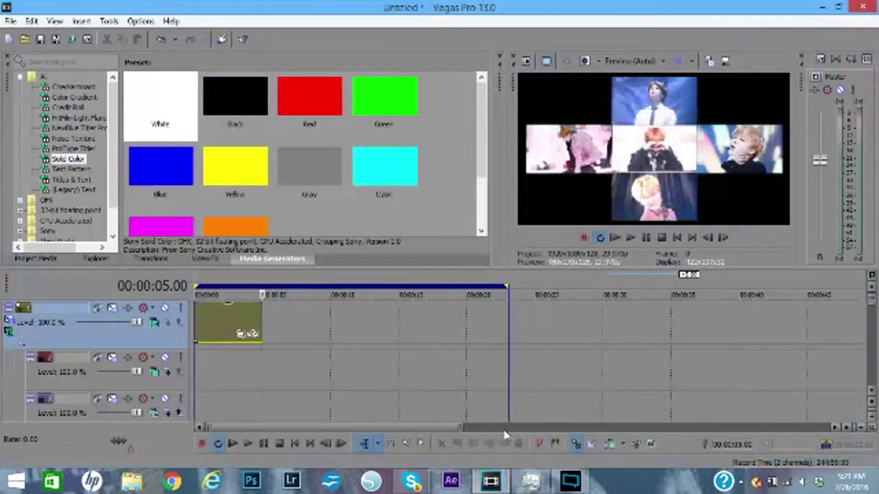
left_click_drag(218, 398, 220, 400)
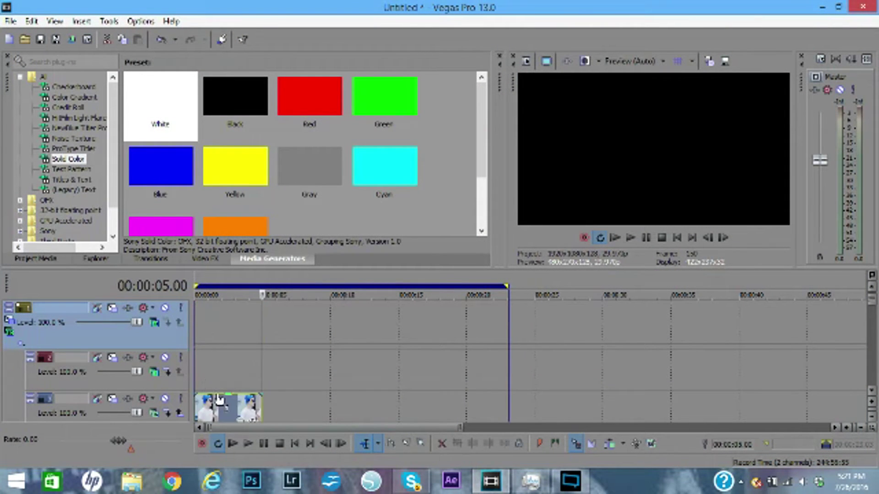
left_click(197, 375)
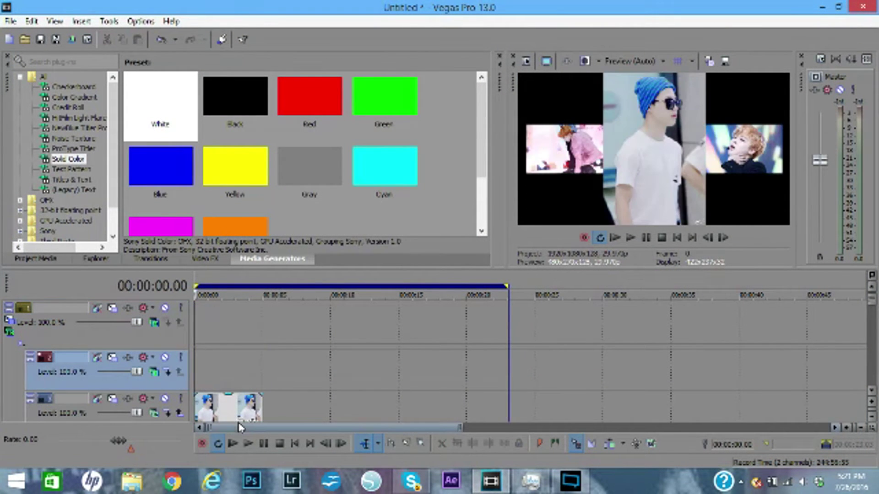
Step: Shrink the blue-beanie image on track 3 with the YEAH MAN track motion preset
left_click(113, 399)
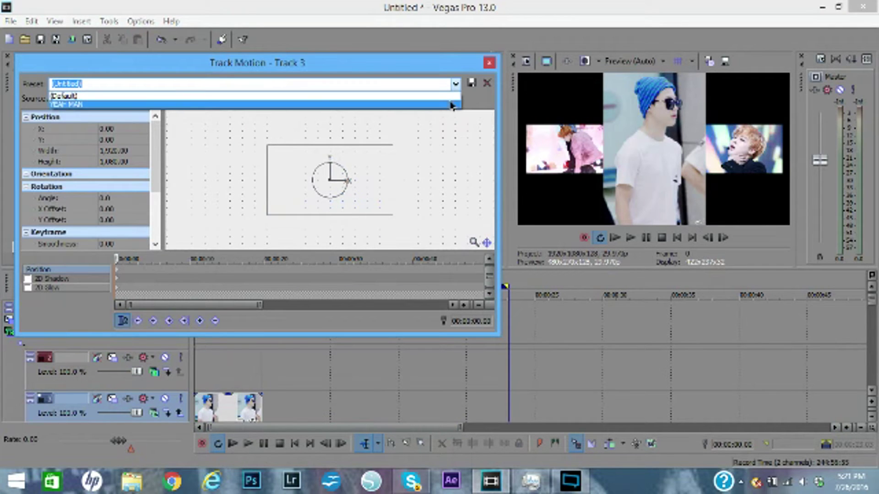
left_click(451, 105)
left_click(489, 63)
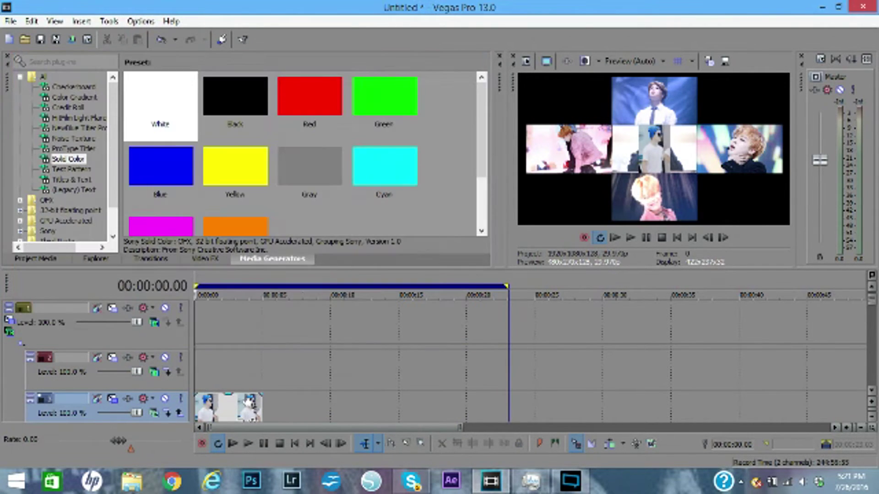
Step: Crop IMG_1839 to the 16:9 Widescreen TV aspect ratio and move the crop frame up to the face
left_click(245, 422)
left_click(449, 111)
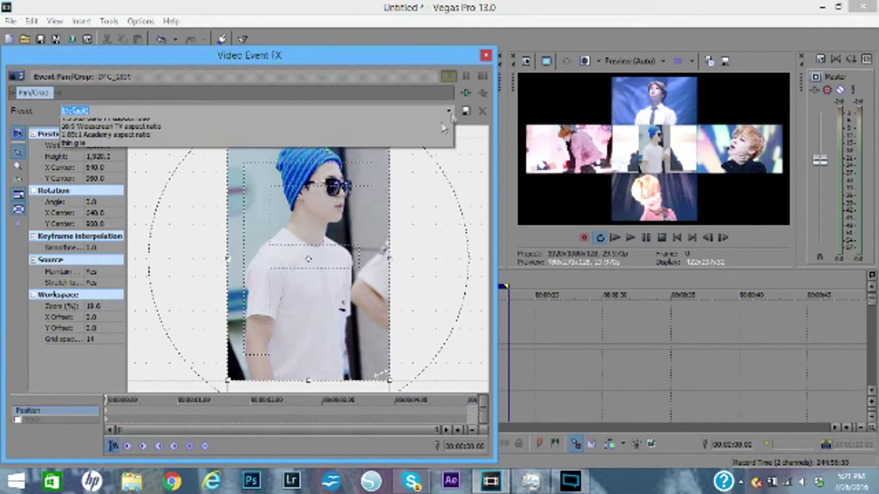
left_click(419, 139)
left_click_drag(336, 267, 344, 189)
left_click(486, 56)
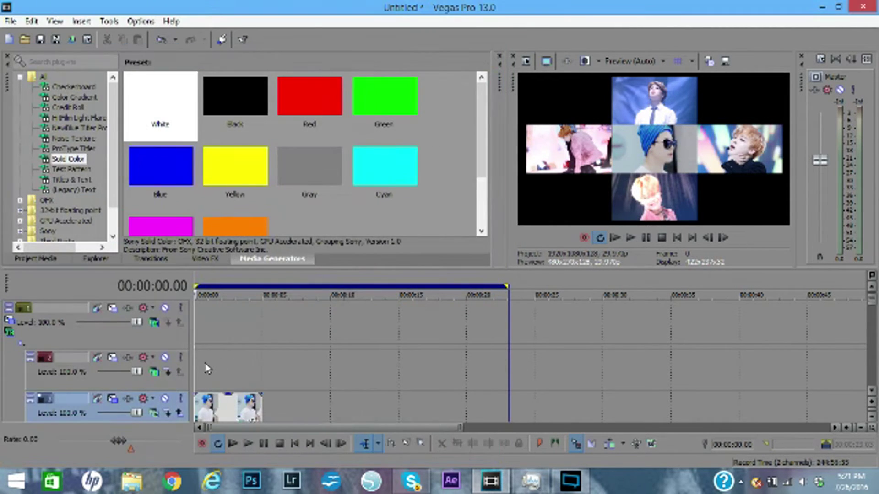
Step: Import the snow storm clip from the overlays folder and place it at the start of track 2
left_click(200, 367)
left_click(24, 39)
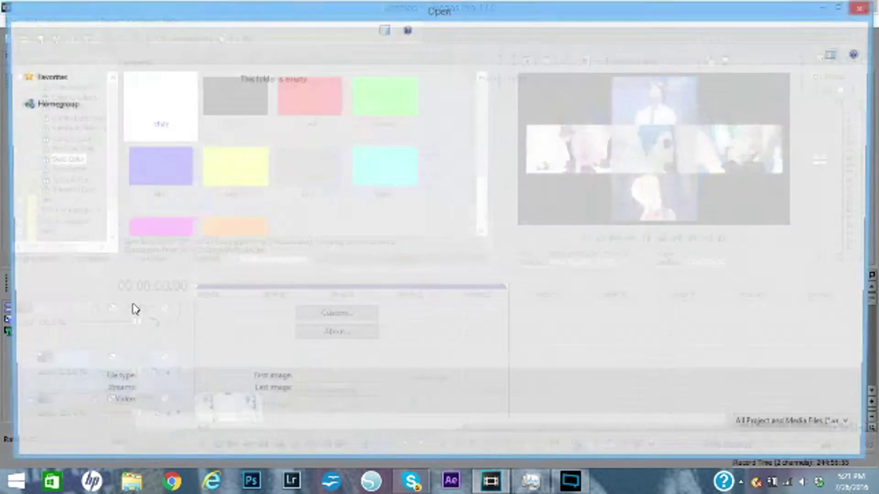
left_click(99, 266)
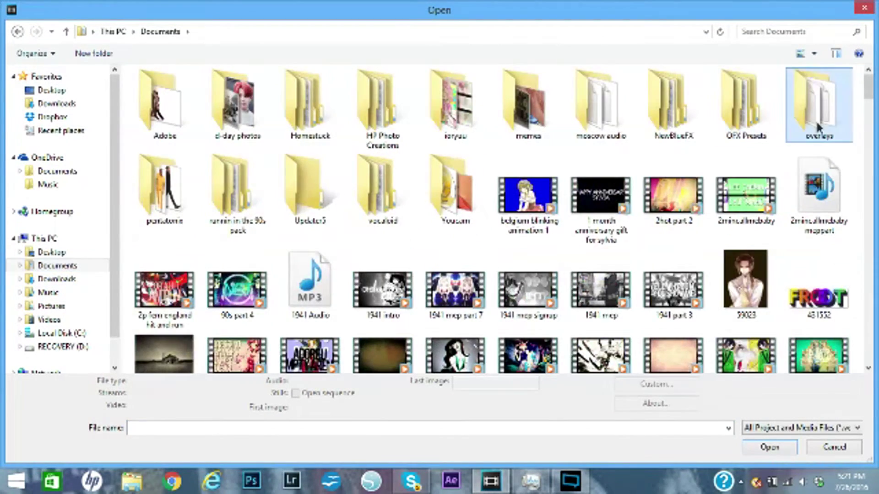
double_click(816, 101)
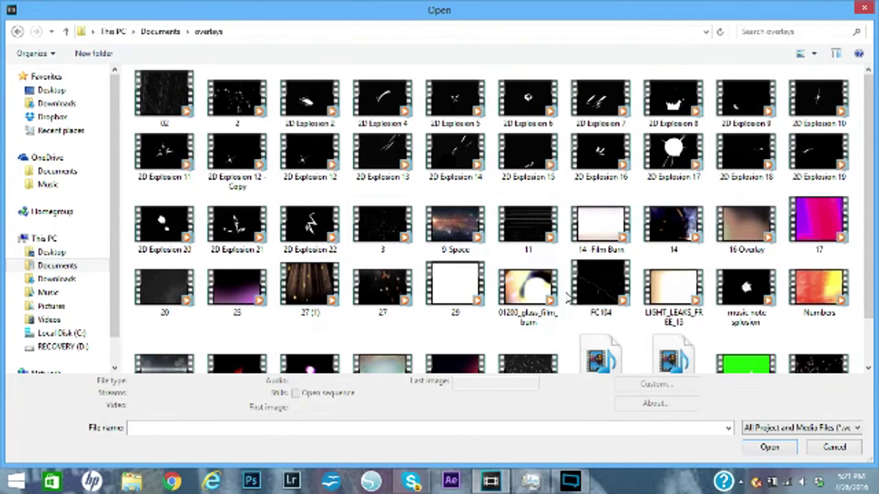
scroll(872, 200, "down", 2)
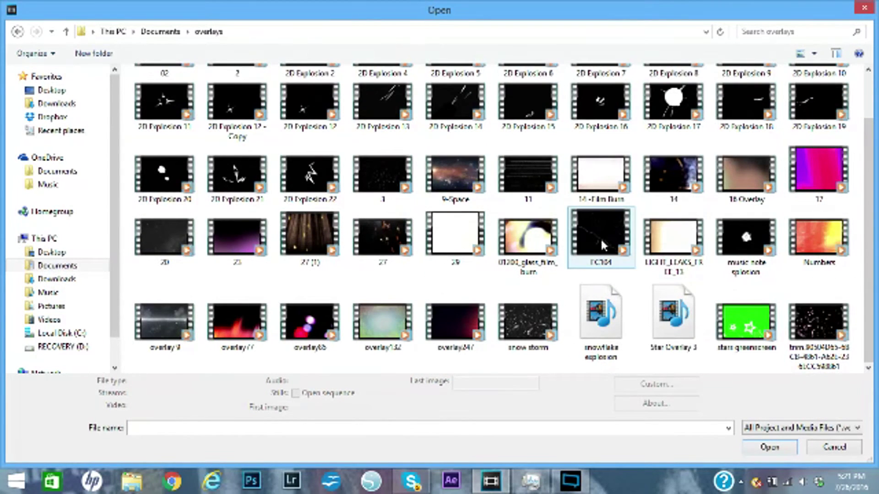
left_click(551, 348)
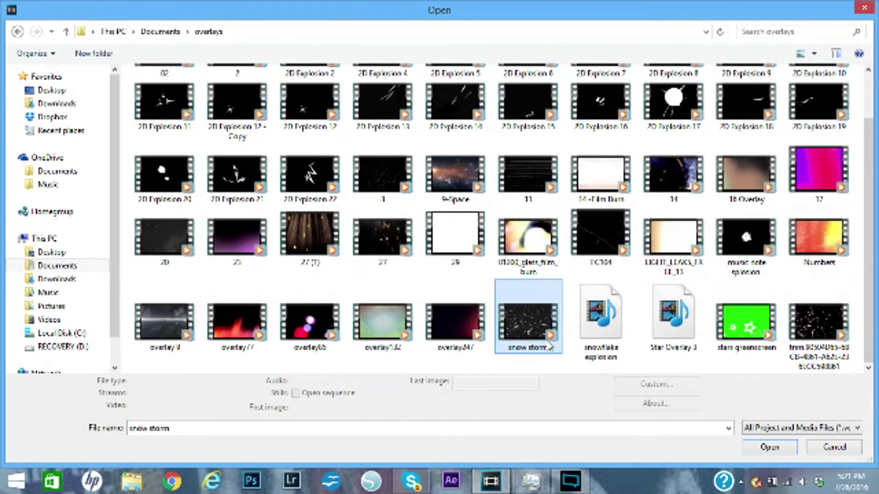
key("Return")
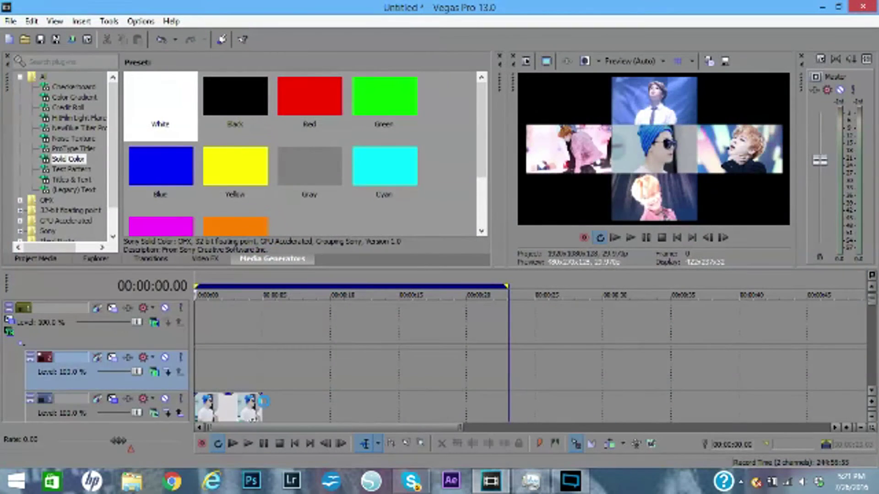
Step: Trim the snow storm overlay on track 2 to the length of the image below it
left_click(258, 370)
left_click_drag(330, 371, 261, 374)
left_click(197, 368)
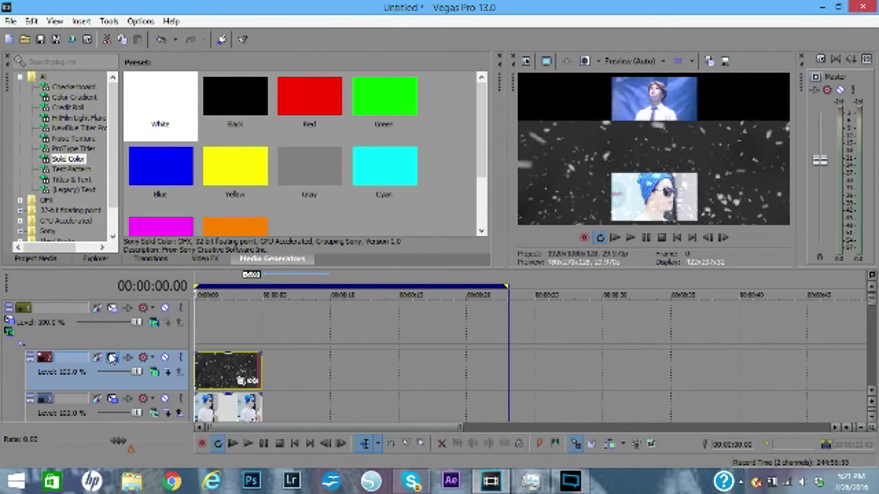
Step: Shrink the snow storm overlay on track 2 with the YEAH MAN track motion preset
left_click(112, 358)
left_click(455, 84)
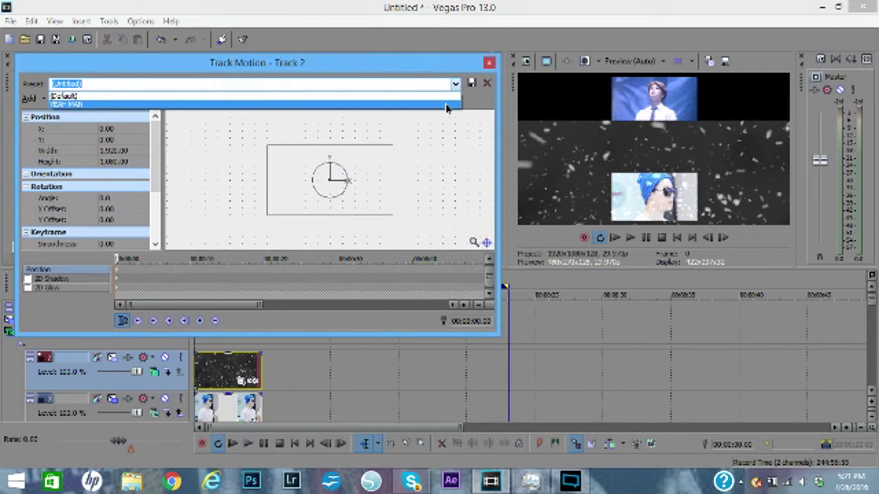
left_click(447, 105)
left_click(489, 62)
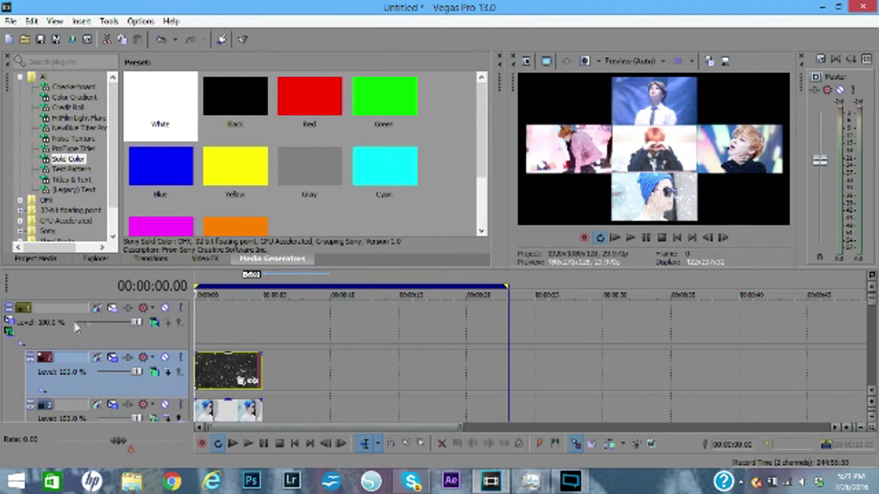
Step: Shift the blue-beanie group along the X axis only to 601.71 in track 1's parent motion
left_click(8, 330)
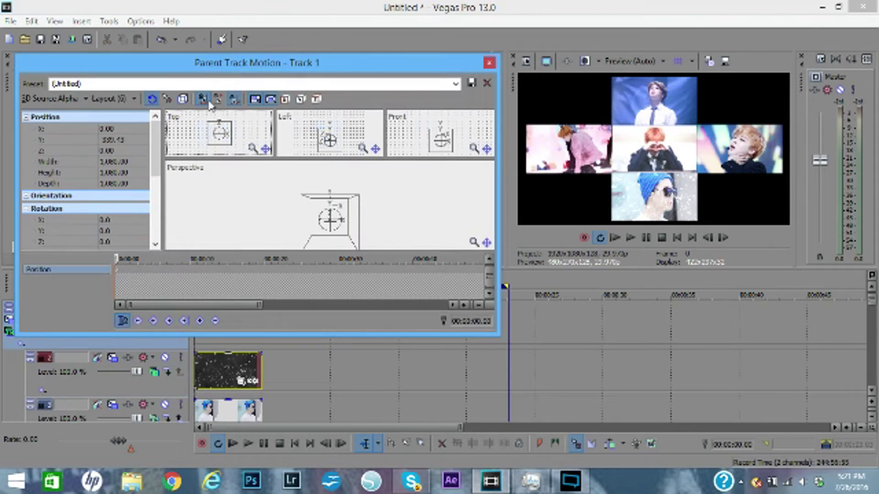
left_click_drag(323, 234, 344, 234)
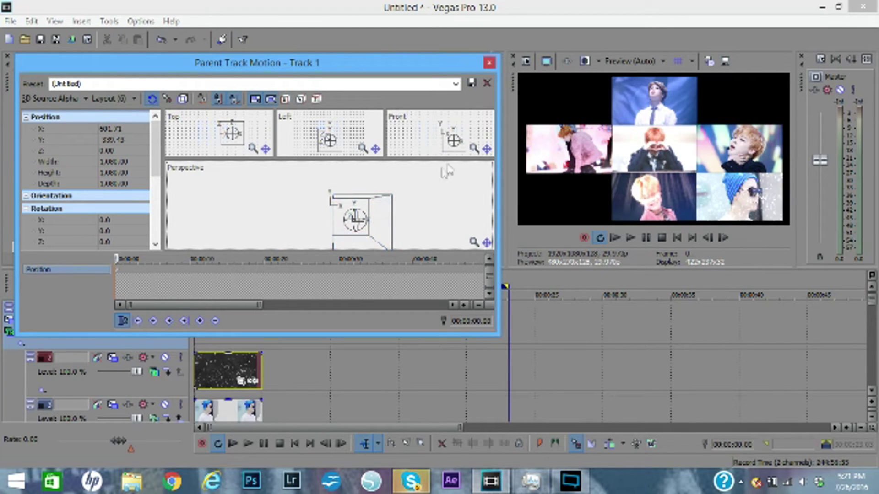
left_click(488, 64)
Step: Insert three new empty video tracks above the blue-beanie group
right_click(235, 316)
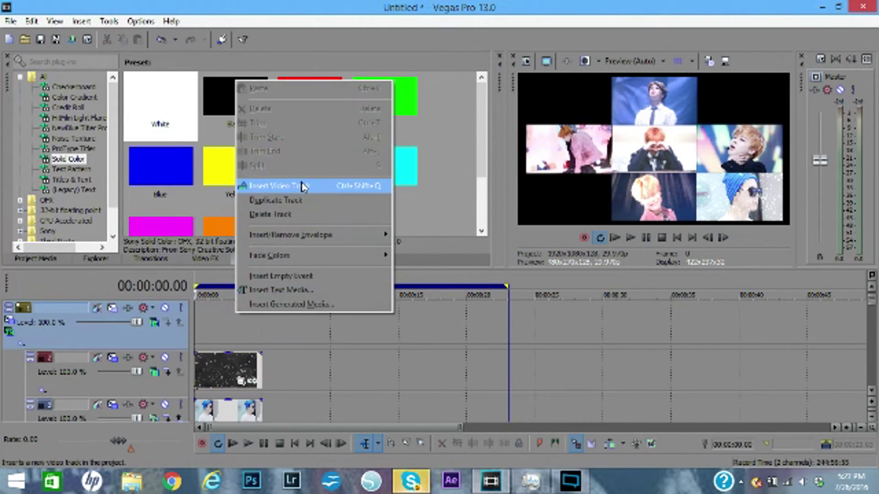
left_click(302, 188)
right_click(249, 333)
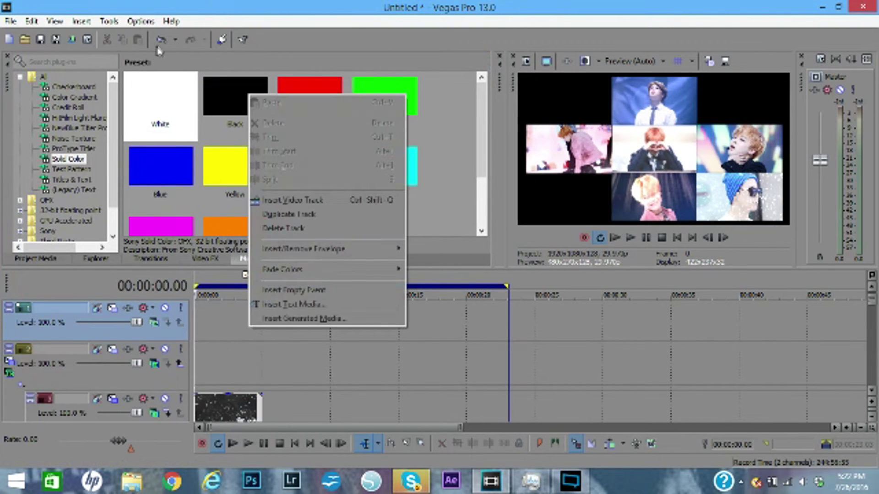
left_click(160, 41)
right_click(248, 323)
left_click(293, 206)
right_click(244, 329)
left_click(293, 215)
left_click(94, 366)
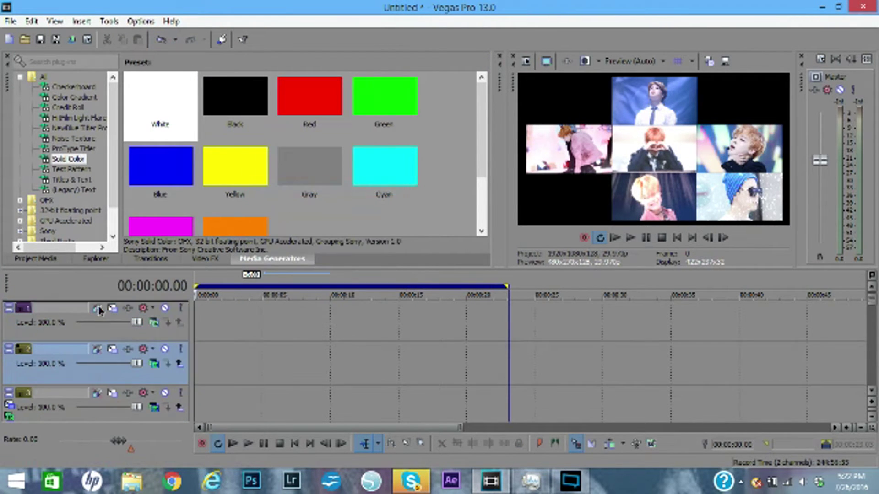
left_click_drag(99, 308, 99, 307)
right_click(243, 359)
left_click(291, 231)
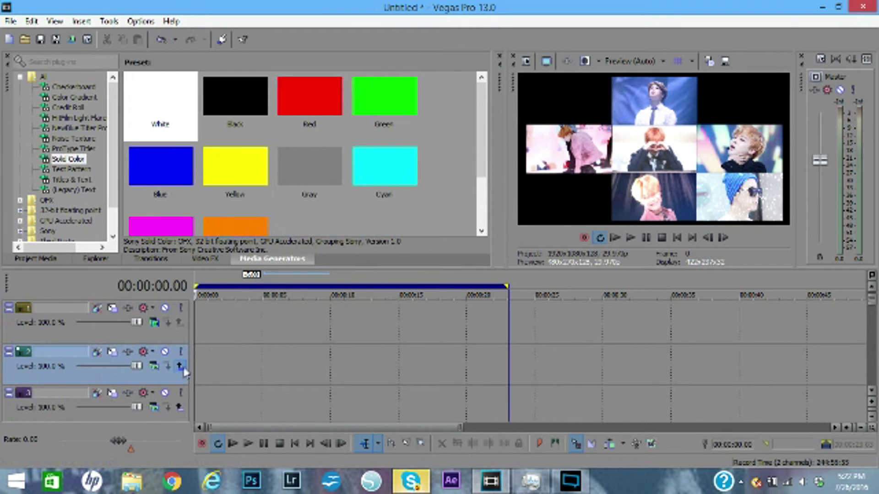
Step: Make the new empty tracks 2 and 3 compositing children of track 1 and set track 2 to Add mode
left_click(182, 367)
left_click(181, 412)
left_click(155, 373)
left_click(200, 188)
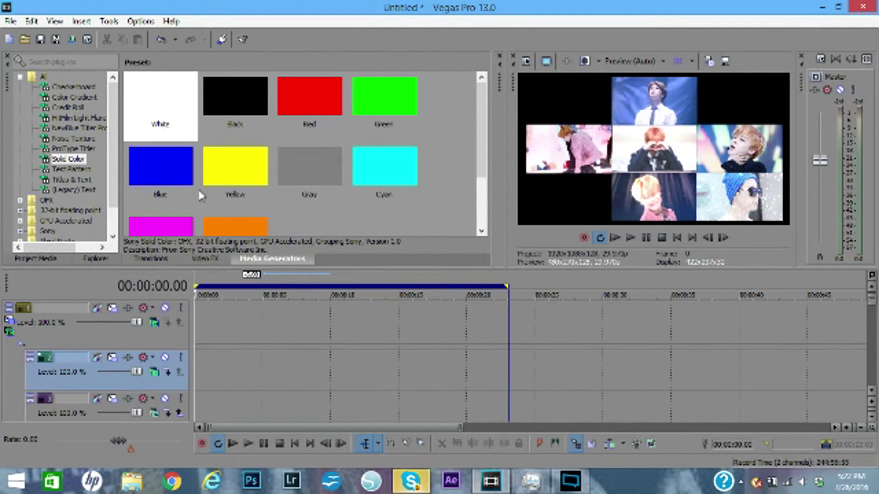
Step: Import the FC104 clip from the overlays folder to the start of track 2 and trim it to about 5 seconds
left_click(26, 40)
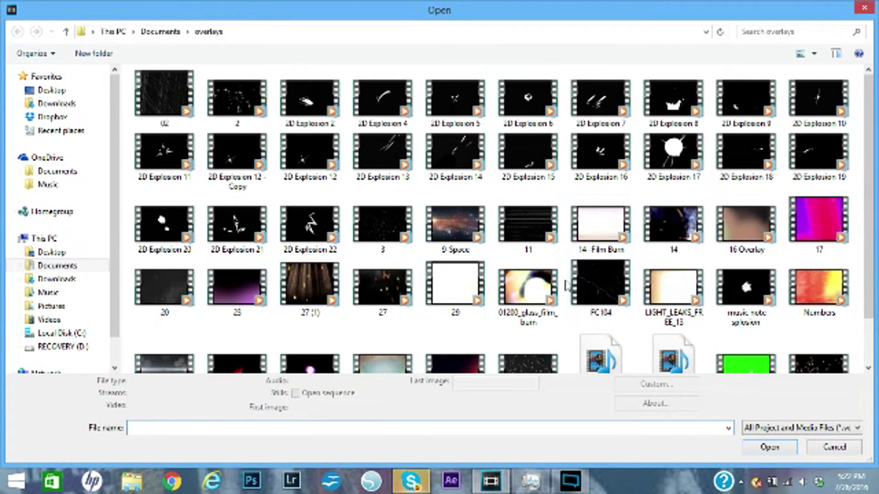
left_click_drag(866, 214, 867, 265)
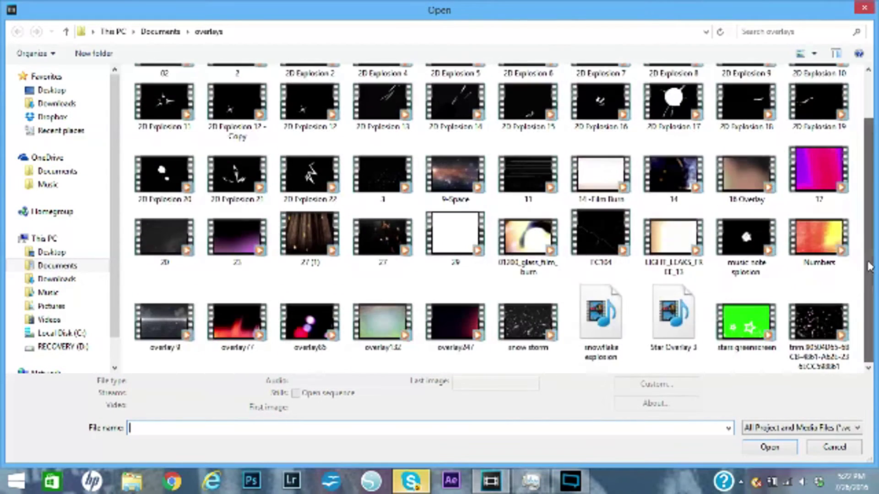
left_click(601, 245)
left_click(744, 445)
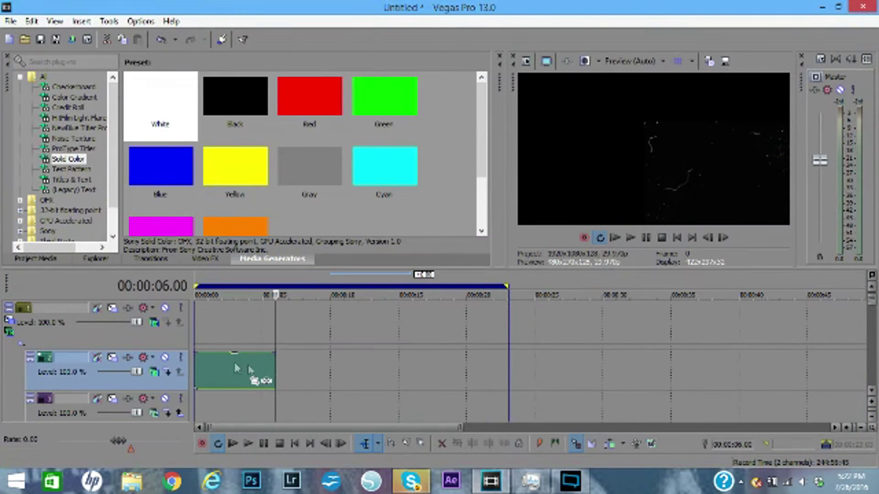
left_click_drag(273, 367, 260, 367)
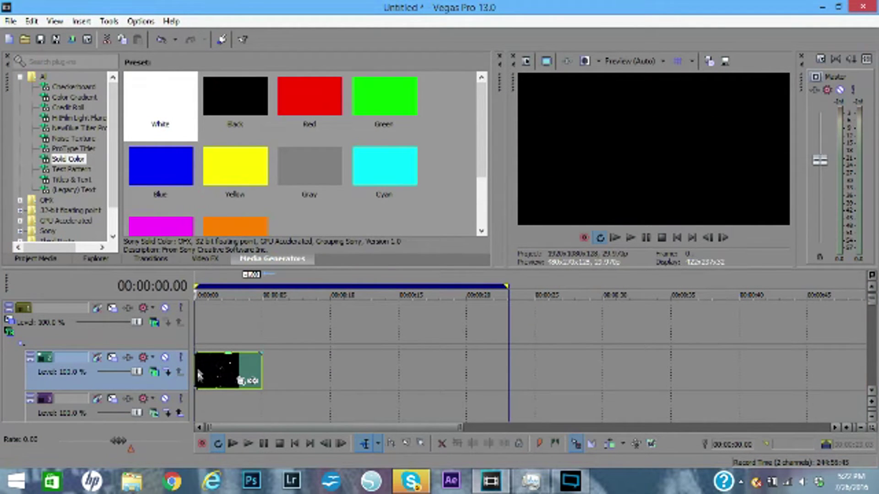
Step: Crop the FC104 overlay to the 16:9 Widescreen TV aspect ratio
left_click(240, 381)
left_click(449, 110)
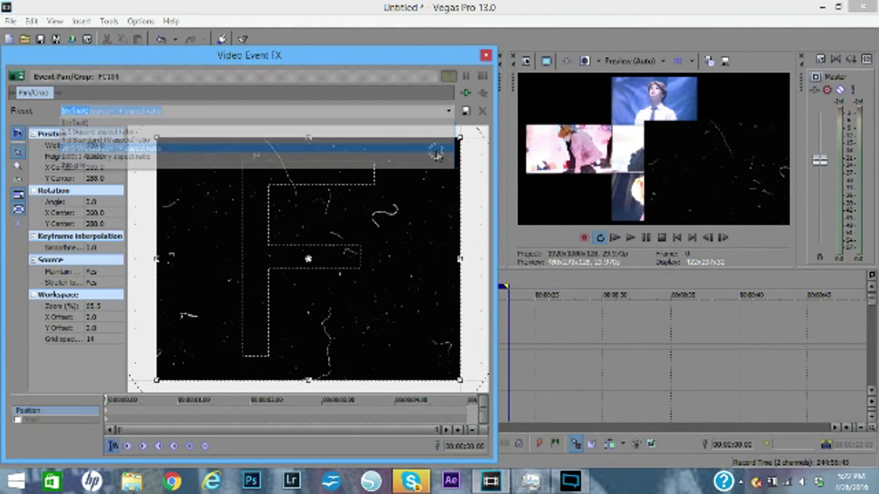
left_click(436, 149)
left_click(486, 57)
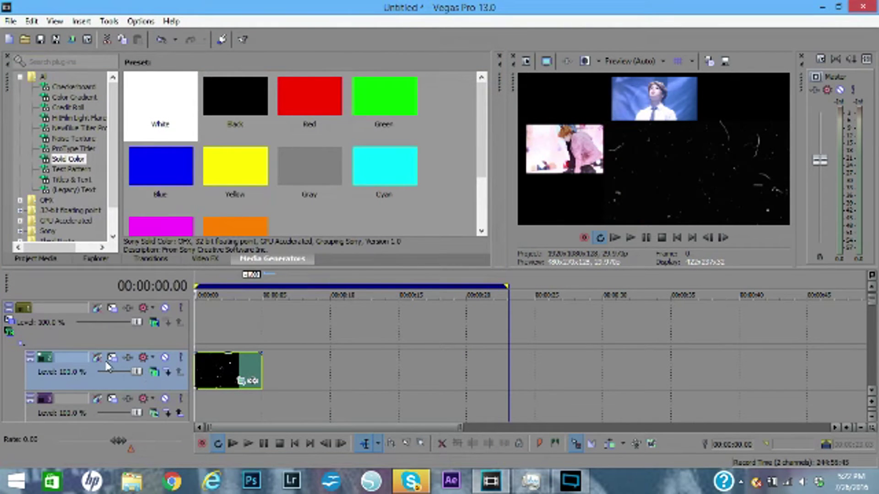
Step: Shrink the FC104 overlay on track 2 with the YEAH MAN track motion preset
left_click(112, 358)
left_click(455, 84)
left_click(457, 104)
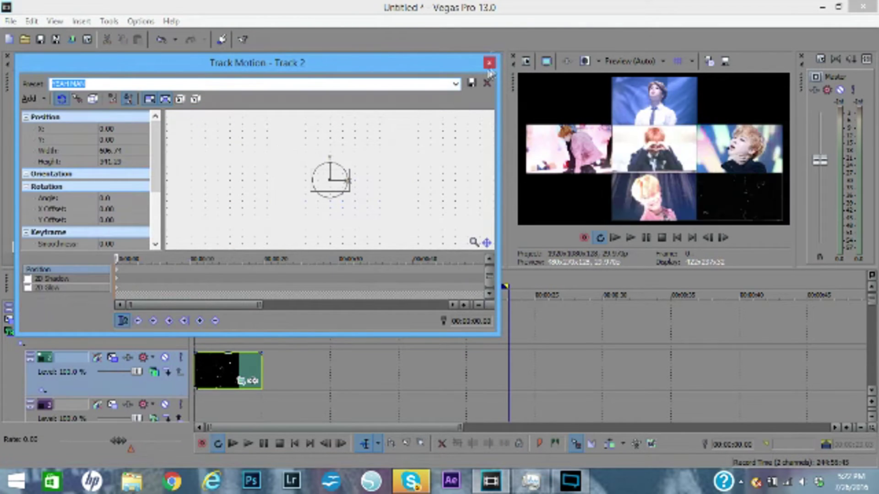
left_click(489, 62)
left_click(25, 39)
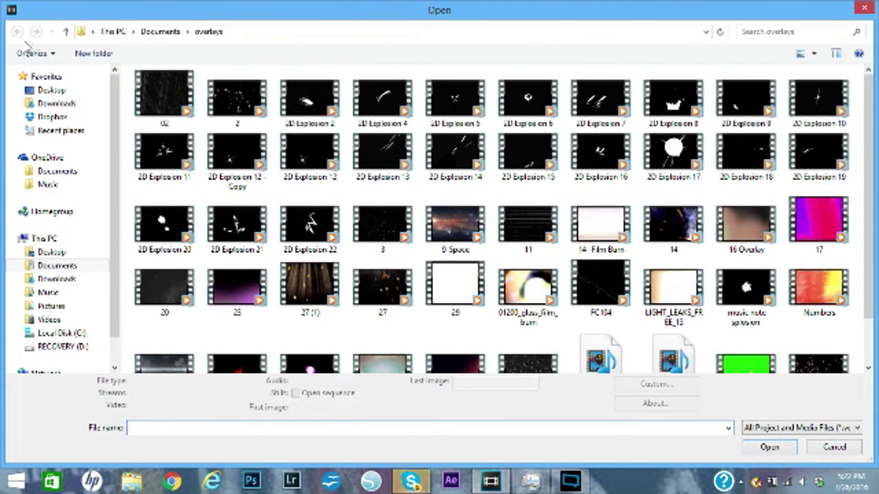
left_click_drag(869, 176, 867, 257)
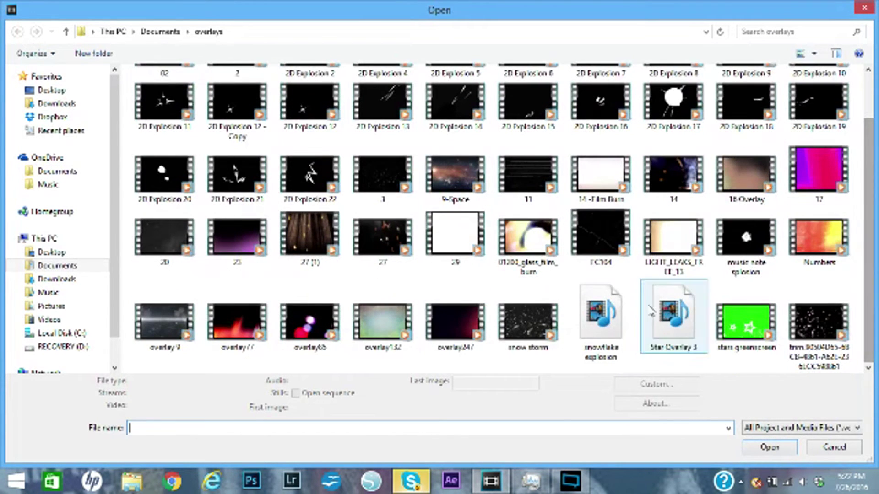
double_click(310, 321)
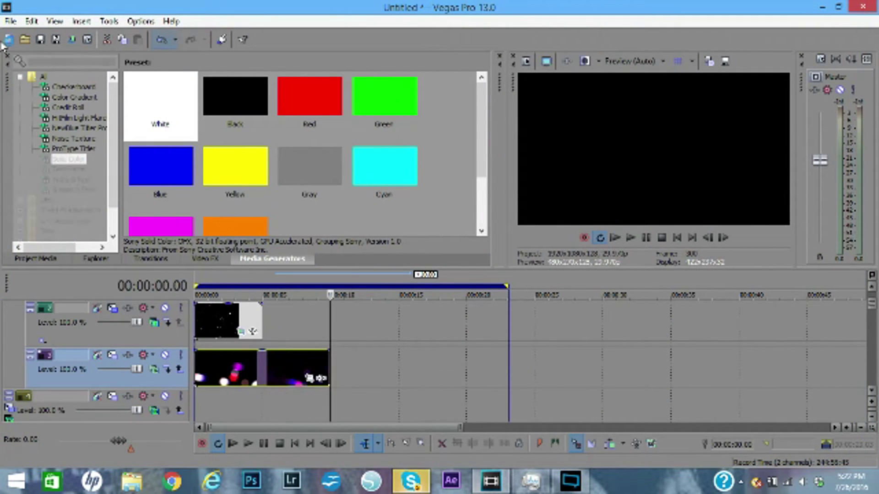
Step: Import the image IMG_2908 from the bts/jimin folder on the Desktop and place it at the start of track 3
left_click(25, 40)
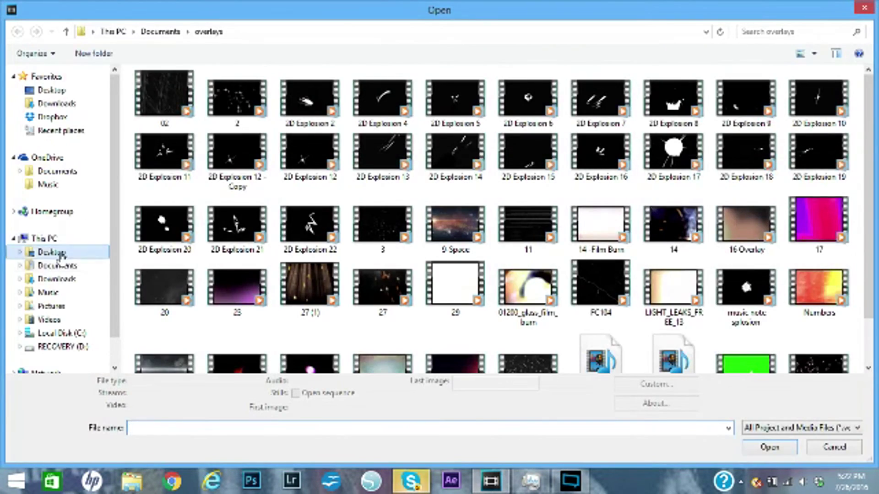
left_click(52, 252)
double_click(149, 120)
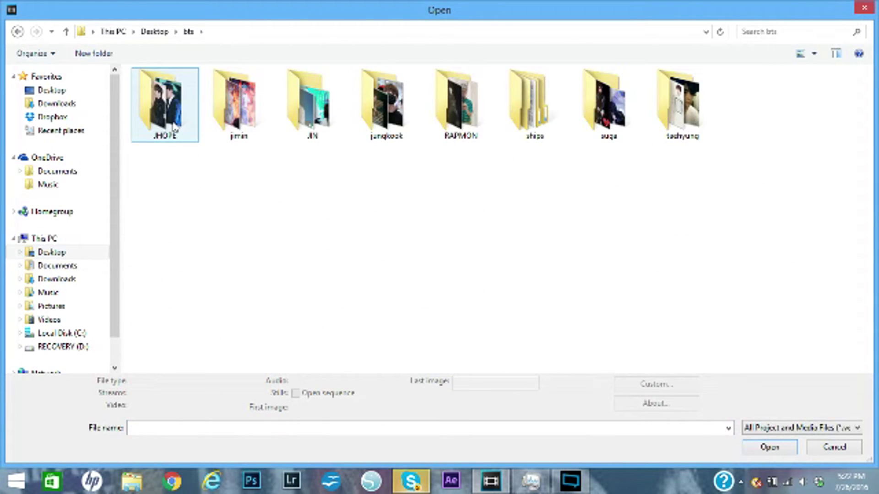
double_click(235, 125)
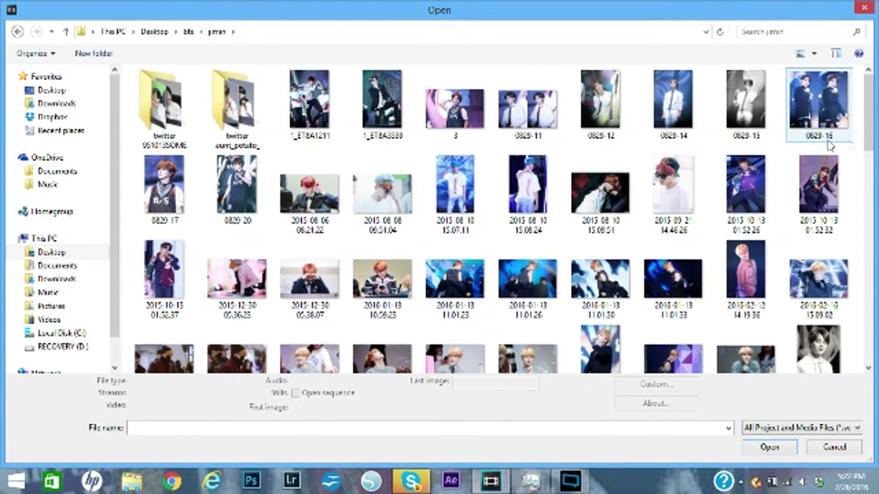
left_click_drag(869, 142, 866, 312)
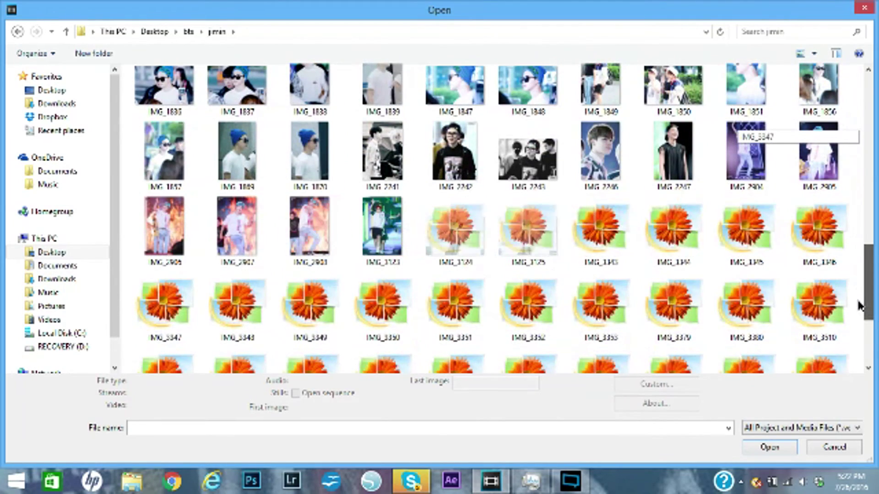
left_click(298, 263)
left_click(772, 447)
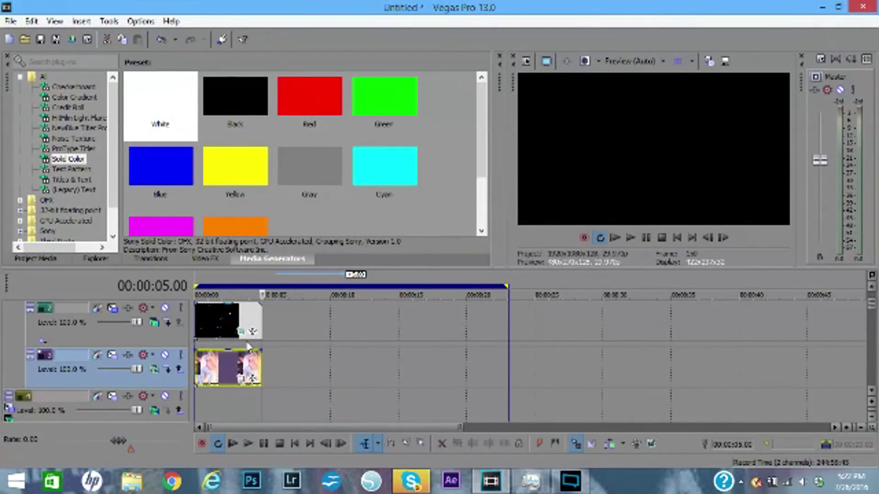
Step: Crop IMG_2908 to the 16:9 Widescreen TV aspect ratio and move the crop frame up to the face
left_click(239, 379)
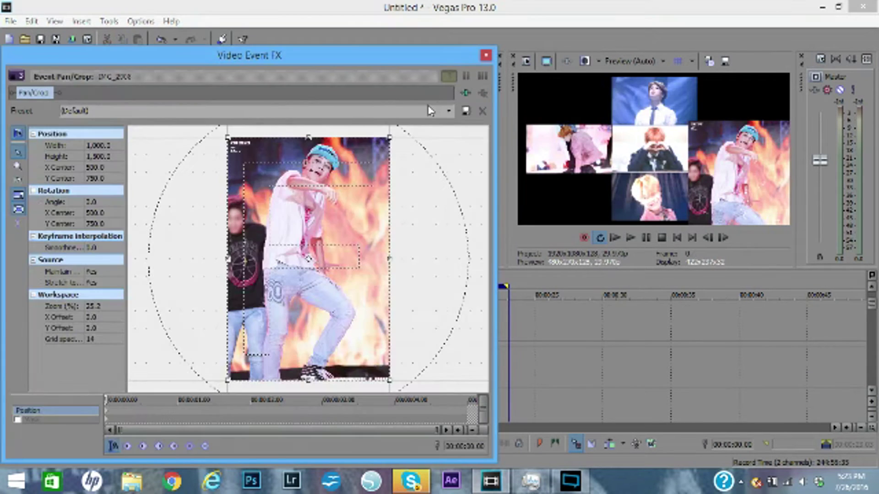
left_click(449, 111)
left_click(444, 147)
left_click_drag(349, 249, 349, 182)
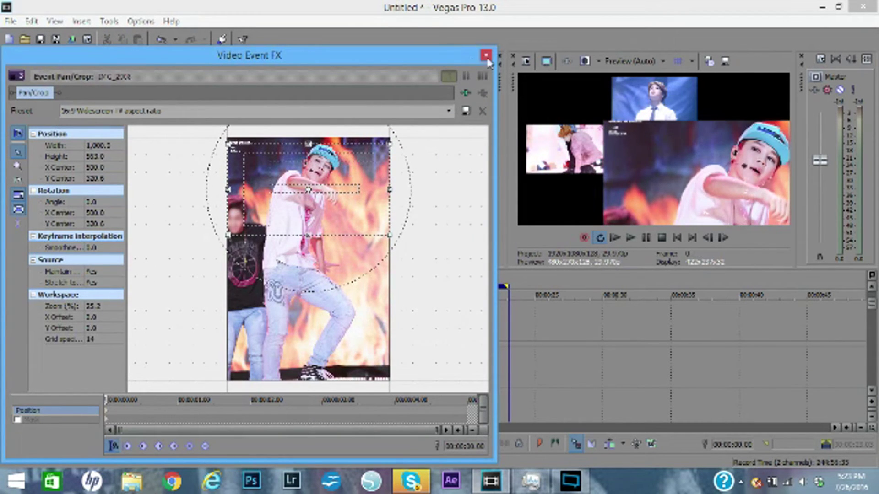
left_click(486, 57)
Step: Shrink IMG_2908 on track 3 with the YEAH MAN track motion preset
left_click(112, 355)
left_click(456, 84)
left_click(445, 103)
left_click(489, 64)
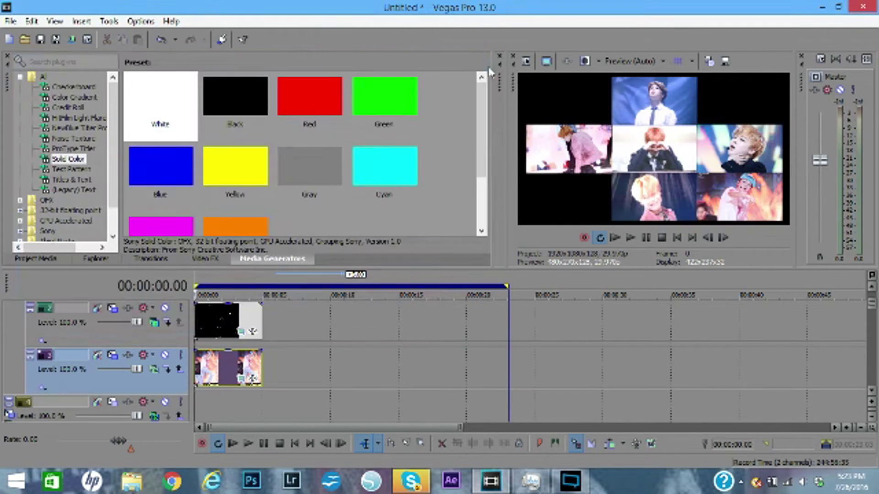
Step: Set the X position of track 1's parent motion to -601.71
left_click(872, 288)
left_click(9, 329)
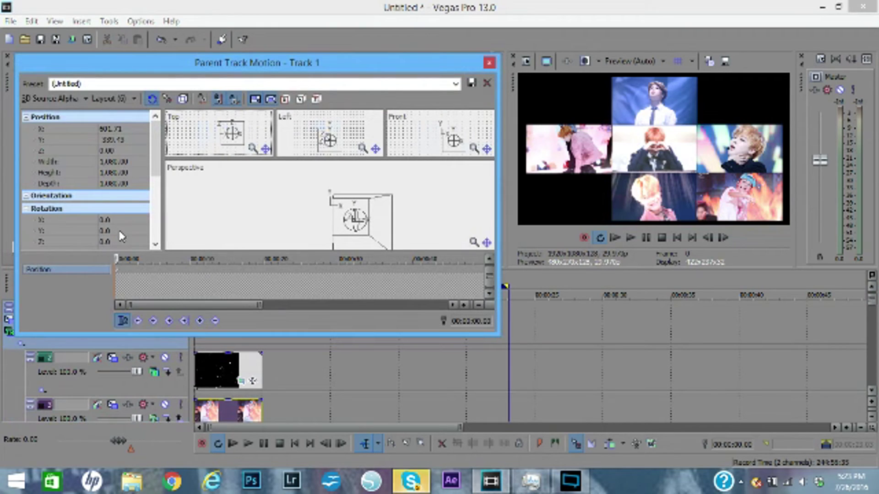
left_click(102, 129)
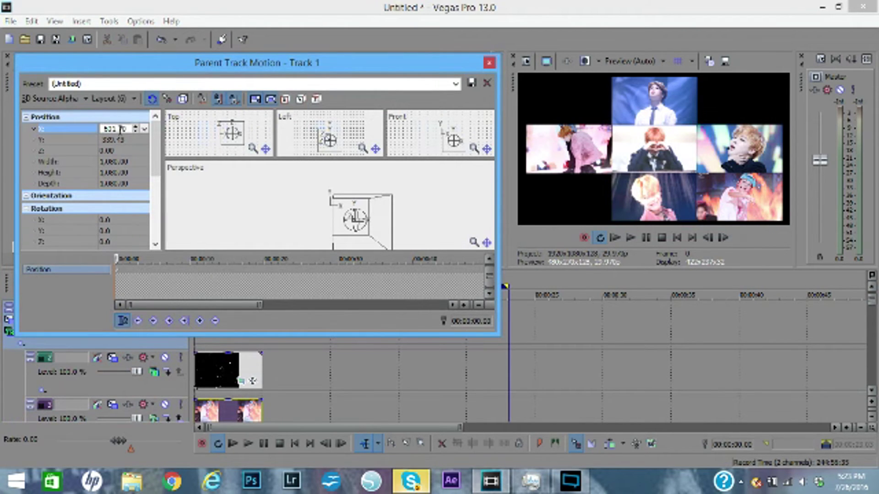
key("Return")
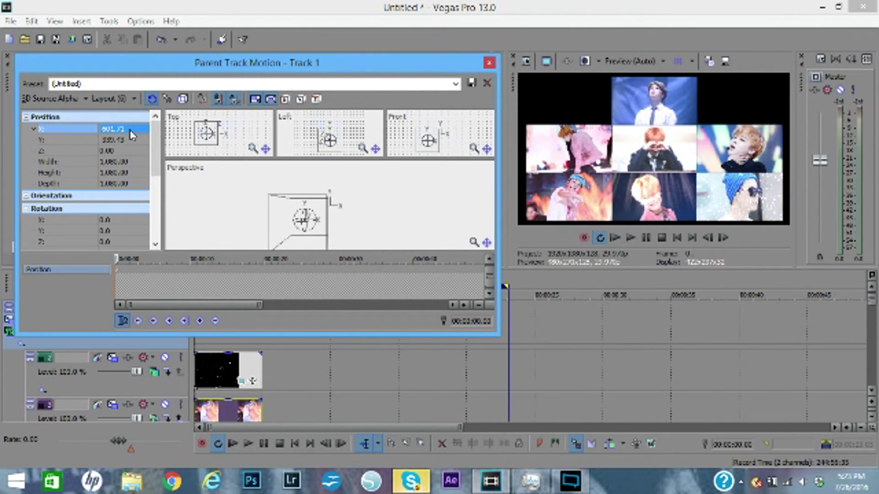
left_click(489, 63)
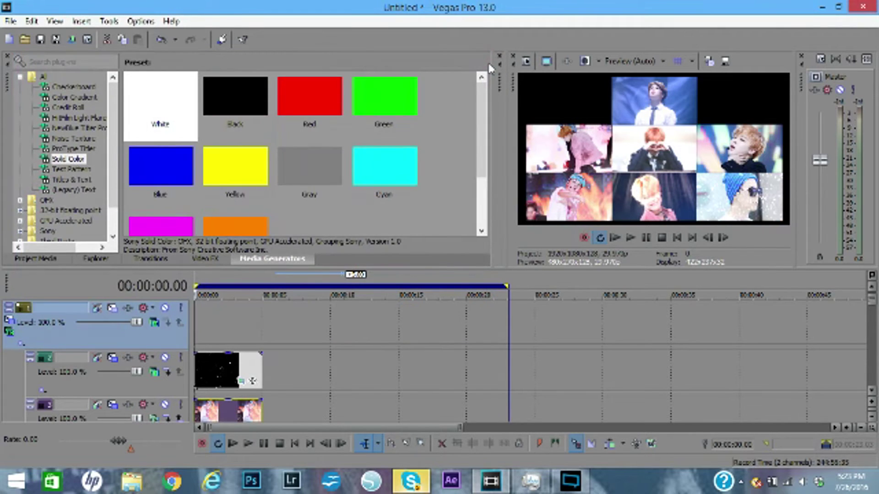
Step: Insert three new video tracks above the existing groups and nest the second and third as children of track 1
right_click(280, 344)
left_click(321, 220)
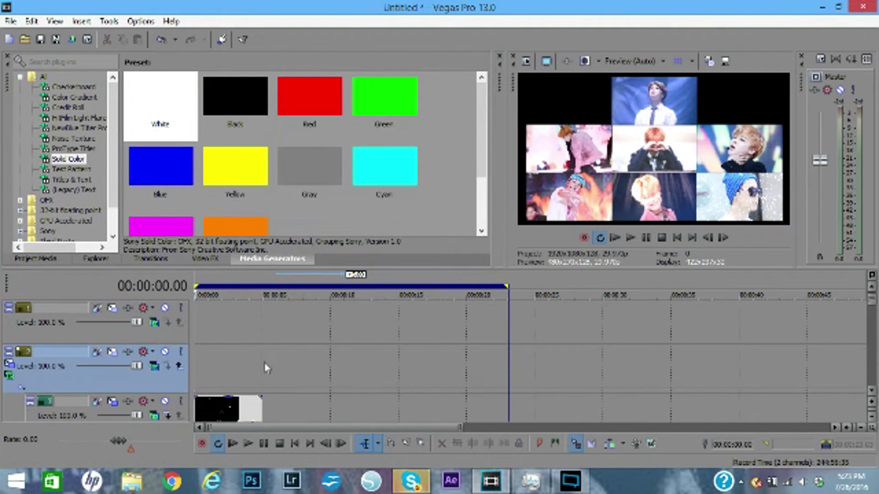
right_click(287, 327)
left_click(330, 198)
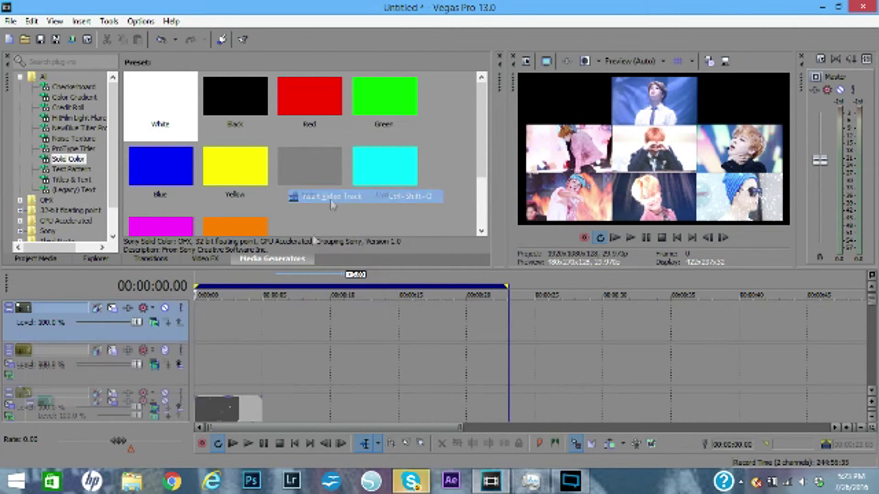
right_click(227, 355)
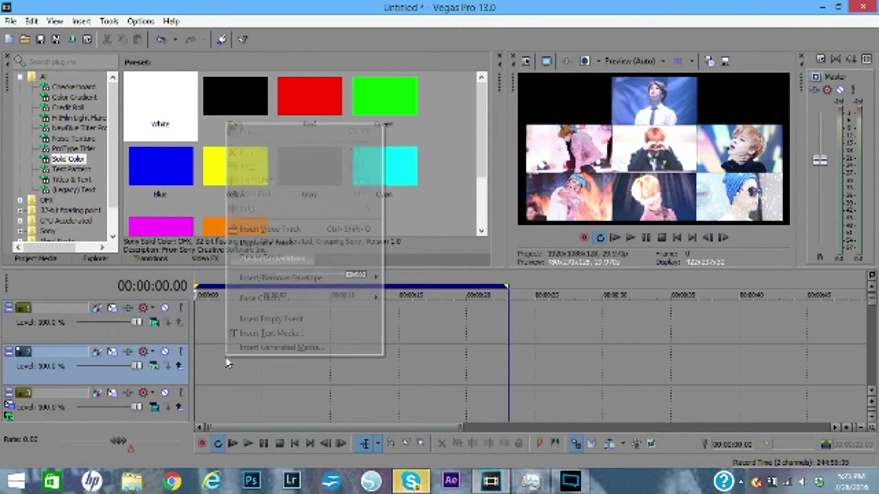
left_click(260, 230)
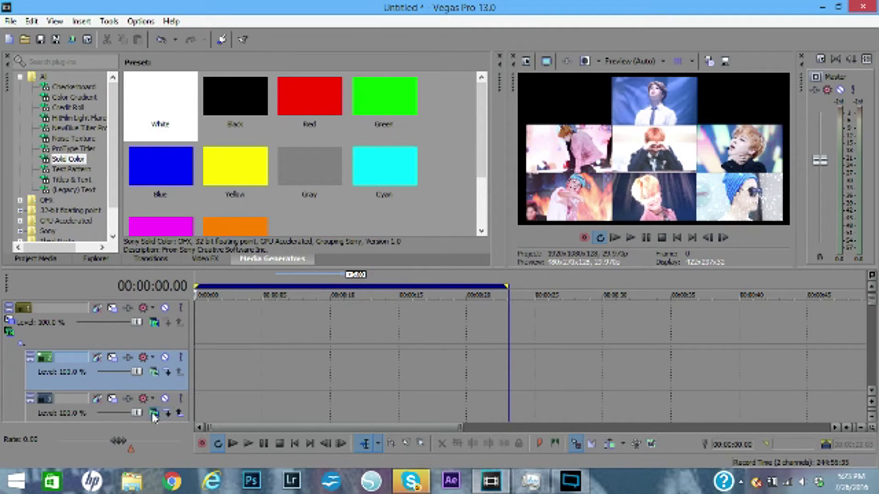
Step: Set the compositing mode of child track 2 to Add
left_click(154, 414)
left_click(152, 373)
left_click(194, 204)
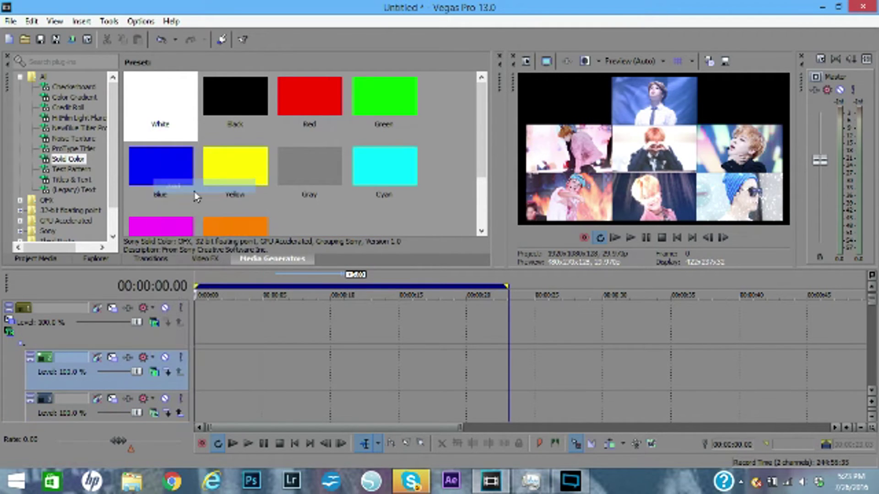
Step: Import the image IMG_8329 from the bts/jimin folder at the start of track 2
left_click(25, 42)
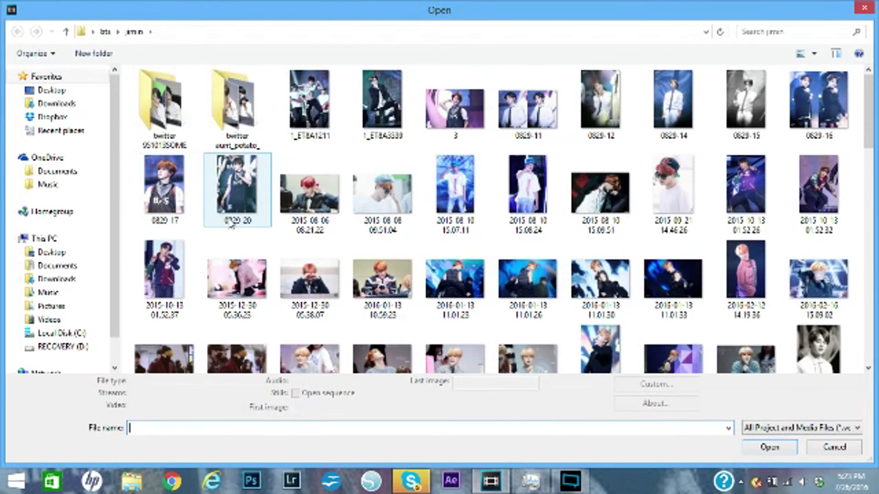
left_click_drag(867, 143, 865, 378)
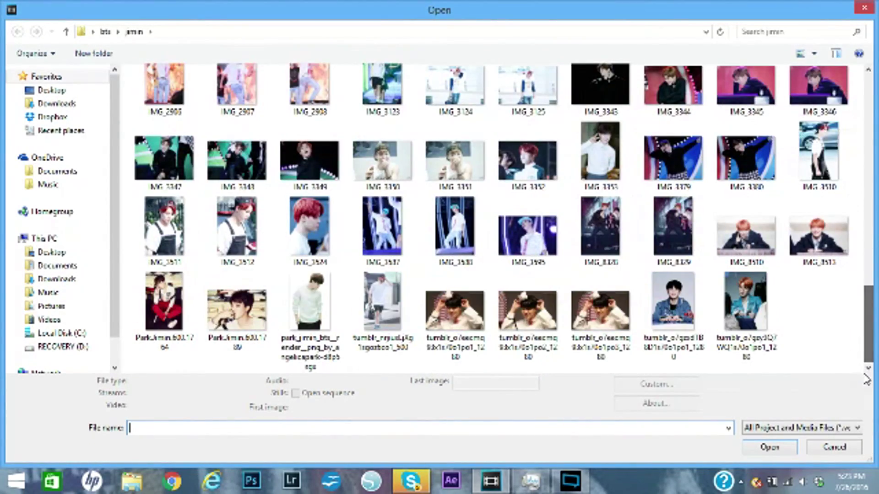
left_click(690, 251)
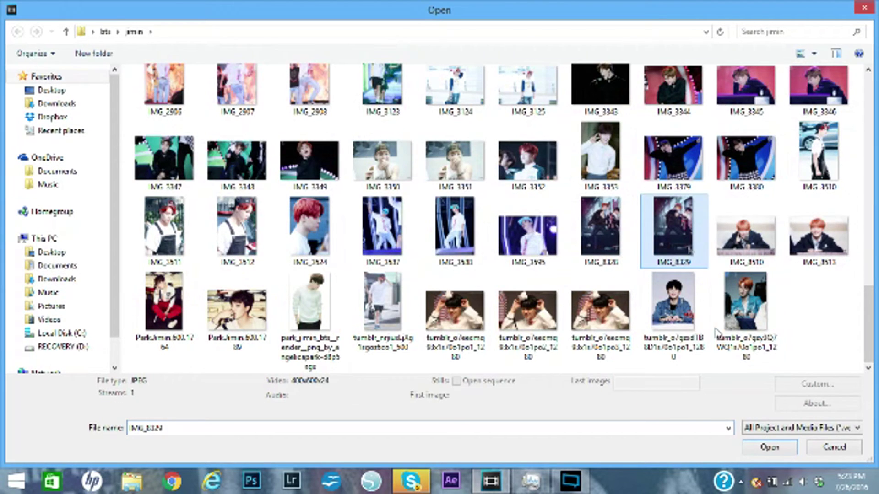
left_click(768, 447)
Step: Crop IMG_8329 to the 16:9 Widescreen TV aspect ratio and move the crop frame up over the two people's heads
left_click(242, 381)
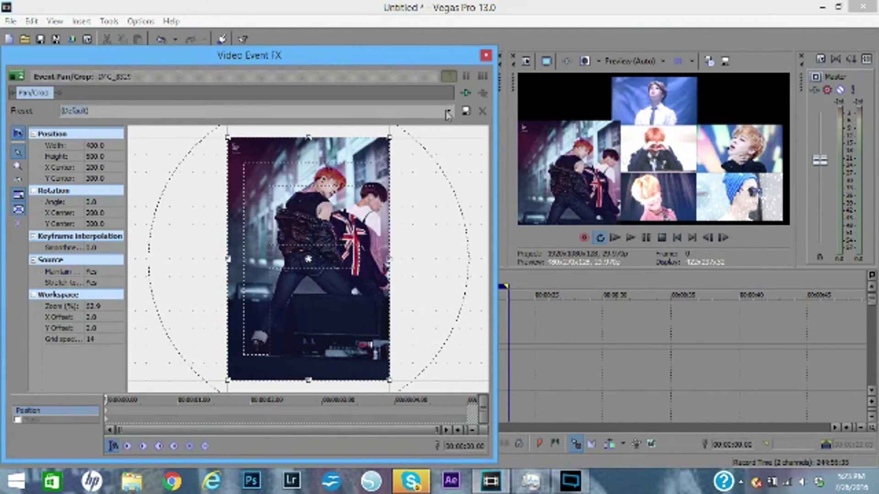
left_click(449, 110)
left_click(446, 149)
left_click_drag(297, 261, 297, 211)
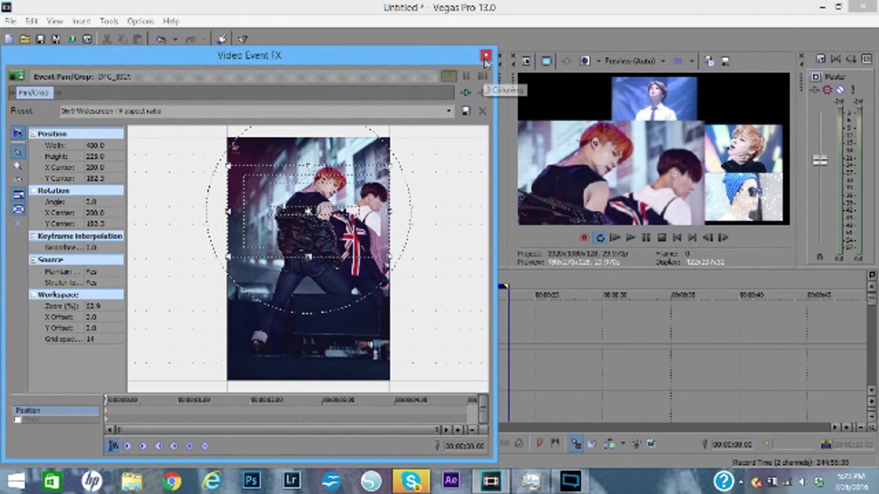
left_click(485, 56)
Step: Shrink IMG_8329 on track 2 with the YEAH MAN track motion preset
left_click(113, 357)
left_click(454, 84)
left_click(453, 98)
left_click(488, 62)
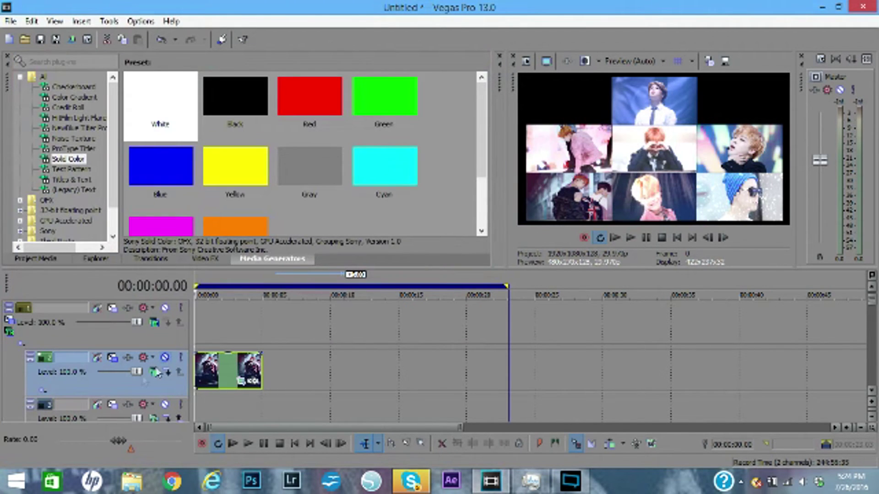
Step: Move IMG_8329 from track 2 down to the start of track 3
left_click(185, 421)
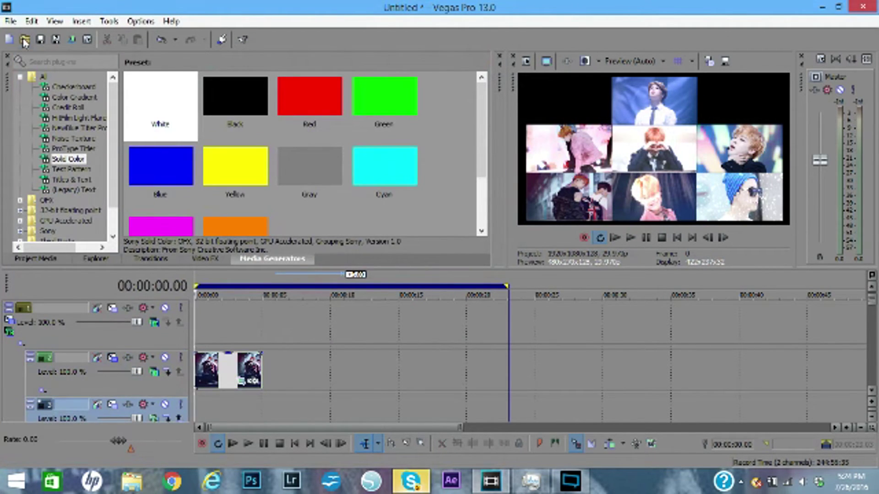
key("ctrl+o")
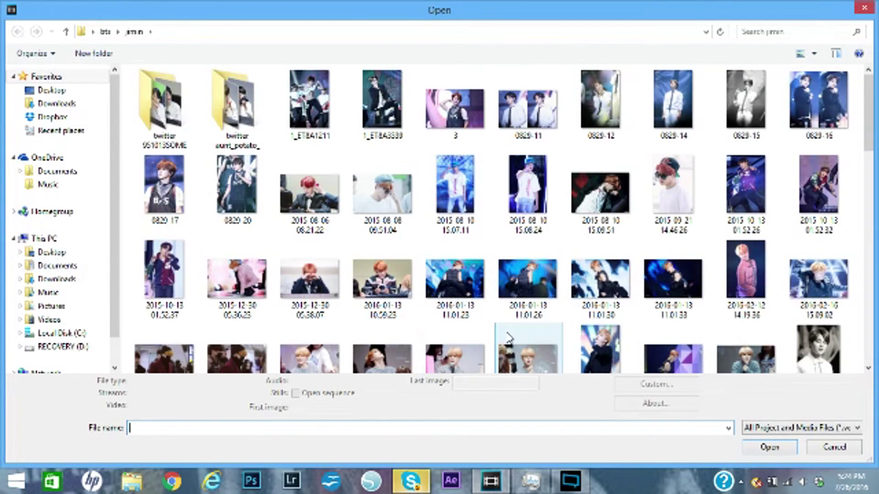
left_click(817, 452)
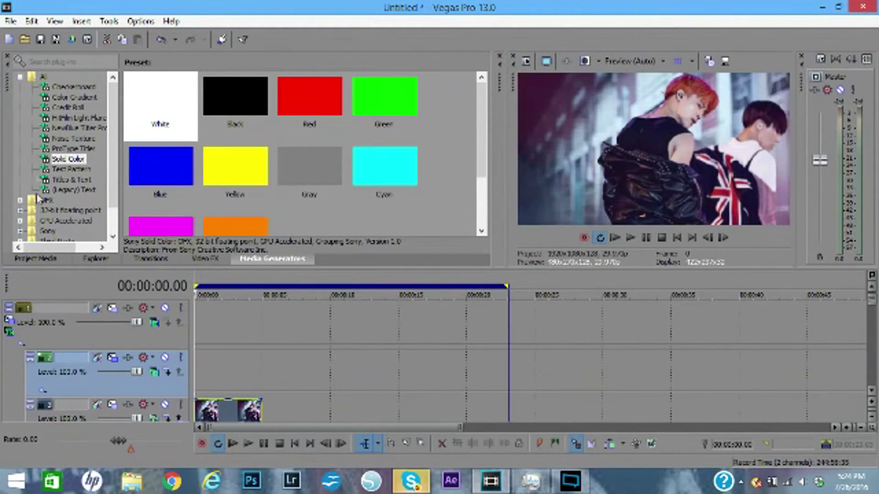
Step: Import the overlay65 clip from the Documents/overlays folder onto track 2 and trim its end to the 5-second mark
left_click(25, 41)
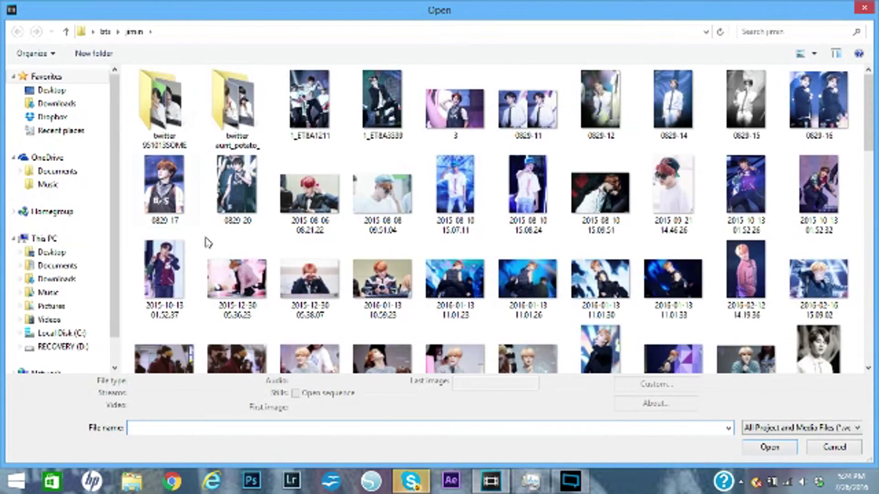
left_click(58, 265)
left_click(799, 105)
double_click(809, 114)
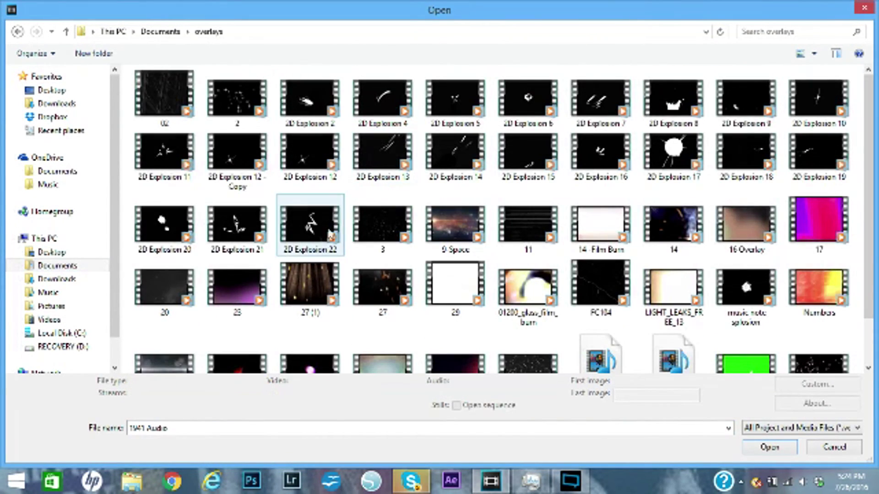
scroll(868, 197, "down", 2)
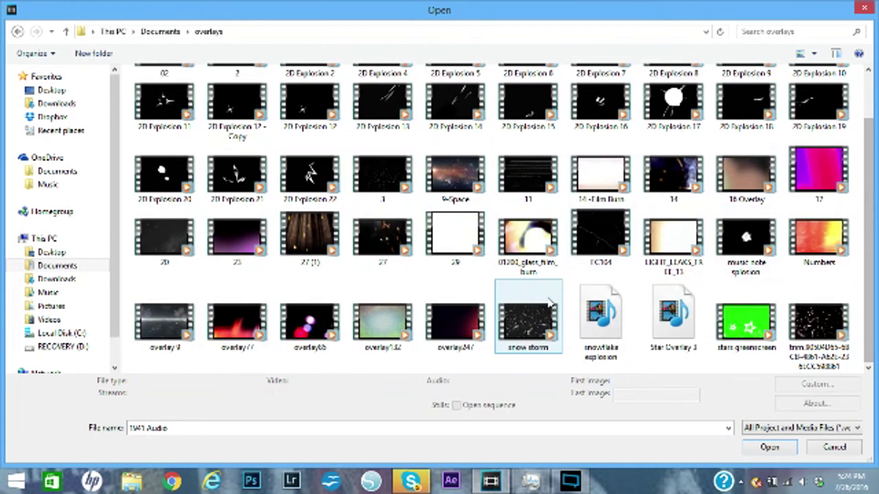
left_click(310, 321)
left_click(769, 447)
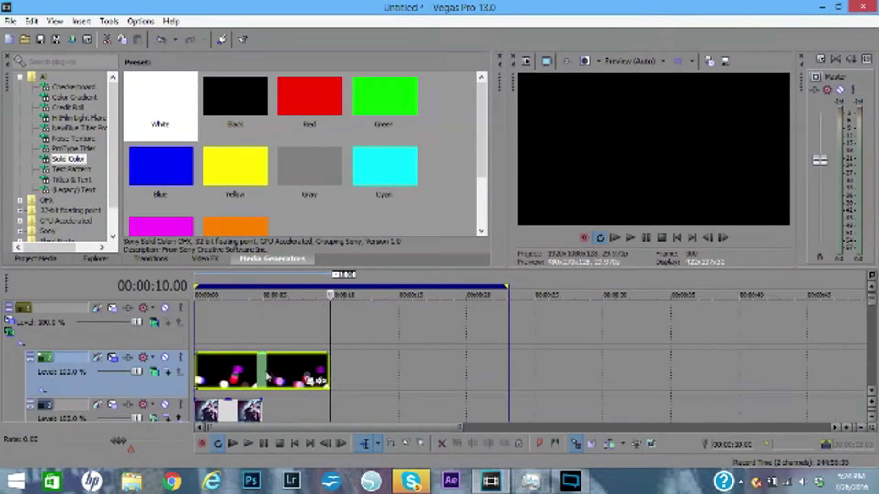
left_click_drag(327, 370, 261, 370)
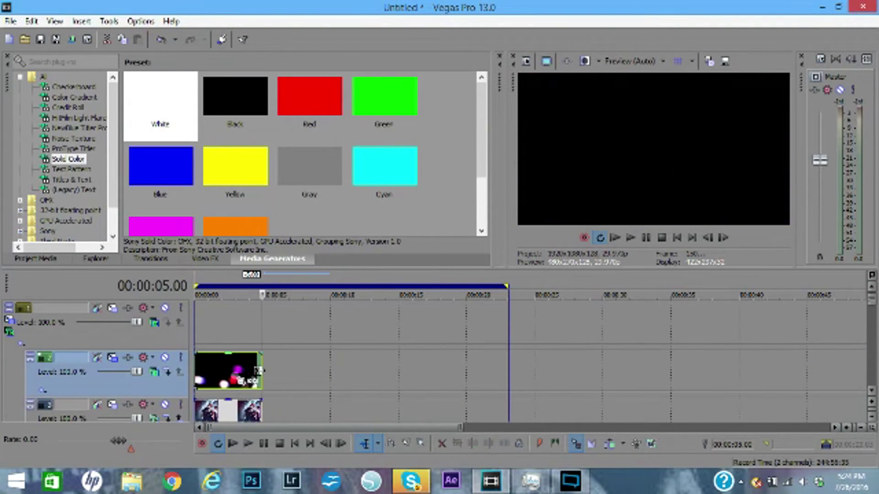
Step: Shrink IMG_8329 on track 3 with the YEAH MAN track motion preset
left_click(195, 411)
left_click(112, 405)
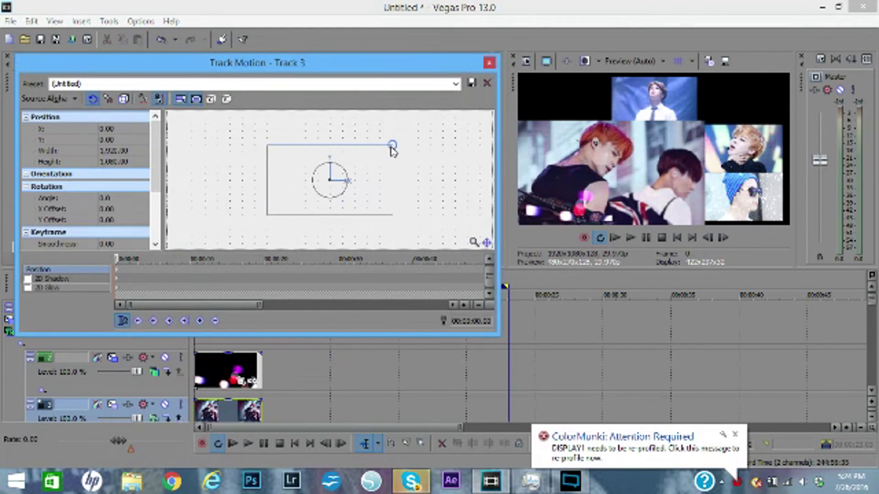
left_click(455, 86)
left_click(455, 94)
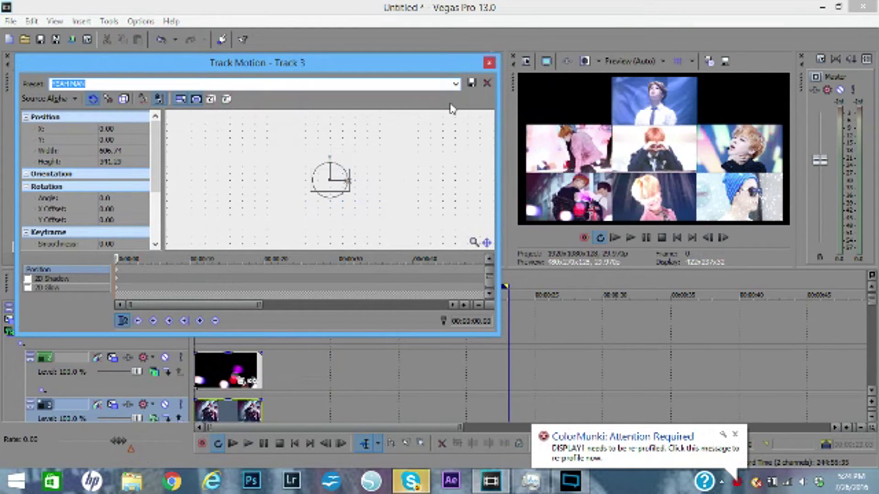
left_click(489, 63)
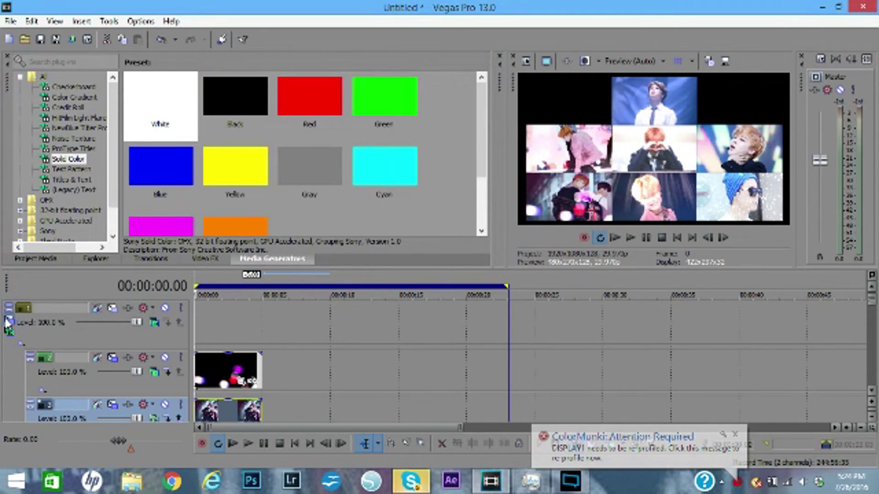
Step: Set the Y position of track 1's parent motion to 339.43
left_click(8, 320)
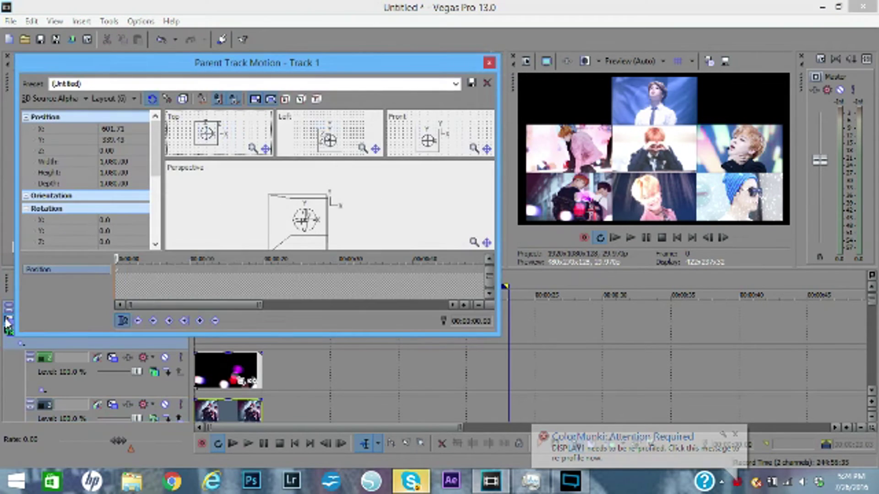
left_click(105, 139)
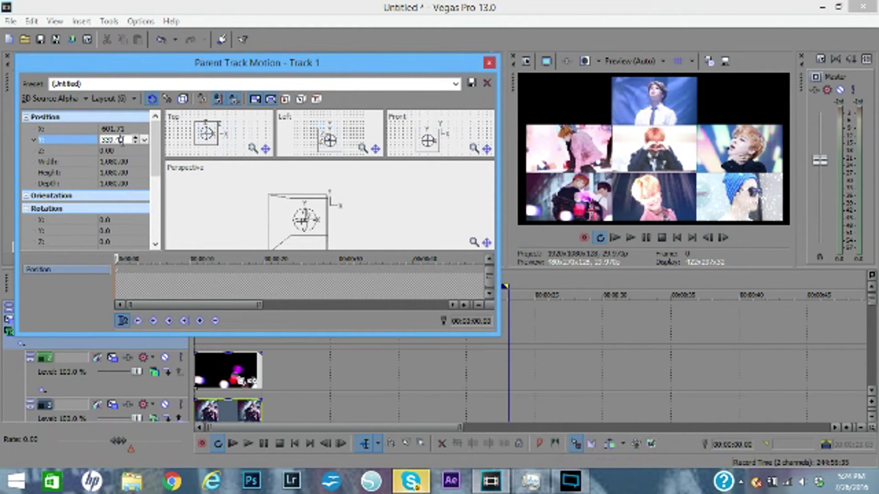
key("Return")
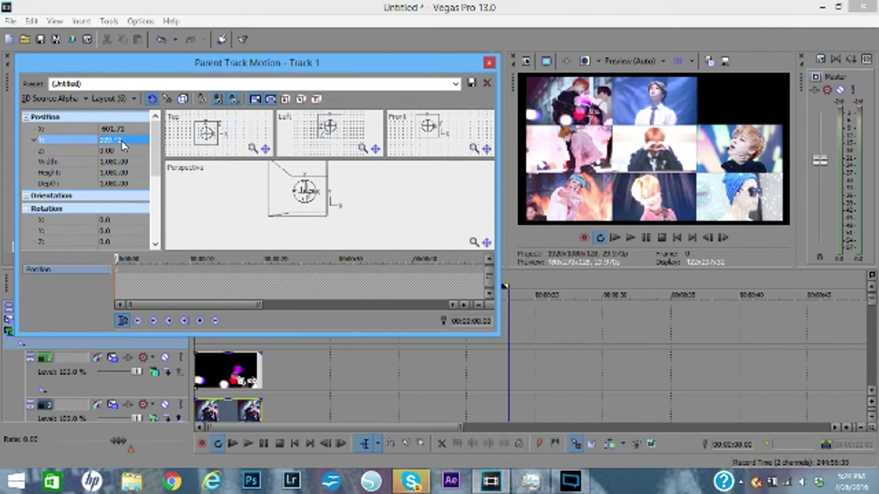
left_click(490, 65)
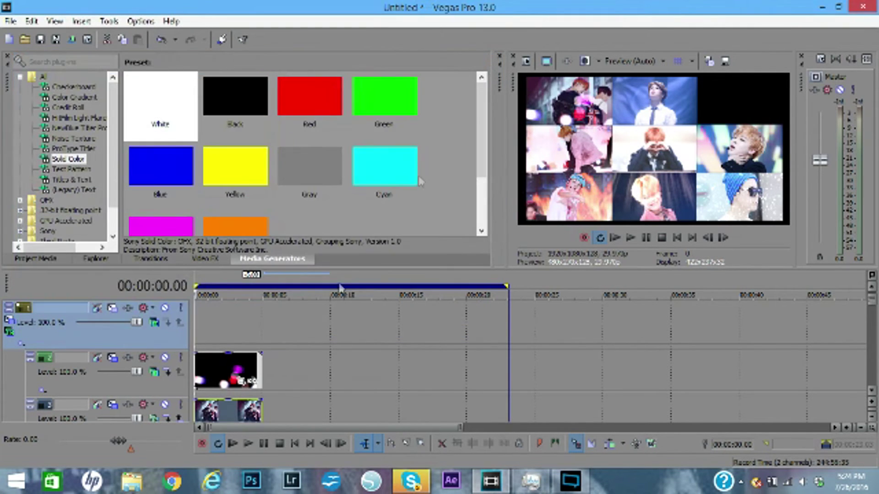
Step: Insert three more empty video tracks at the top of the timeline for the last image group
right_click(266, 304)
left_click(319, 191)
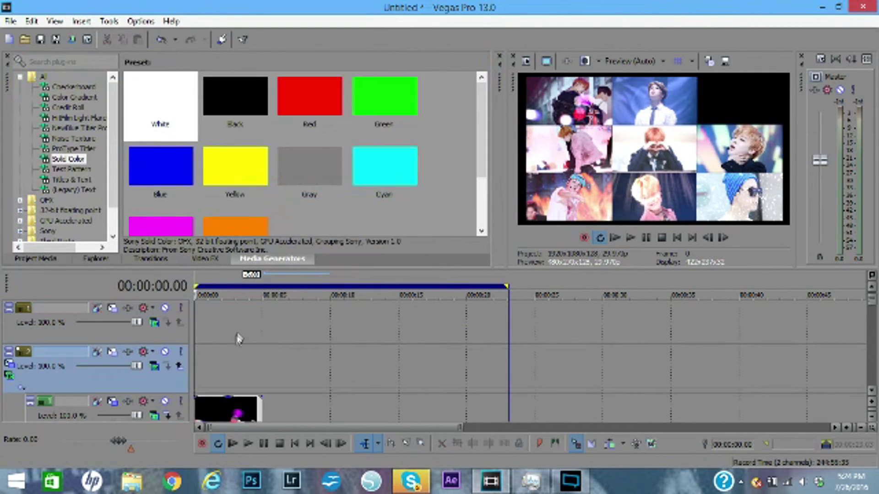
right_click(238, 338)
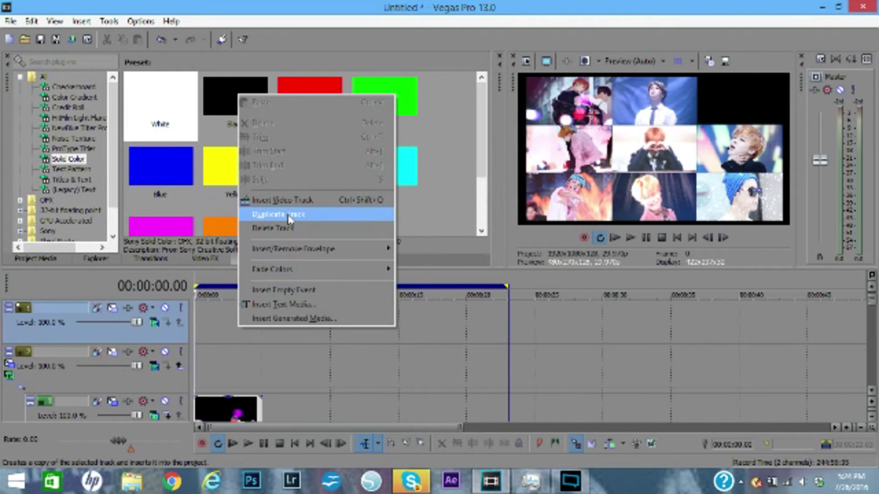
left_click(282, 200)
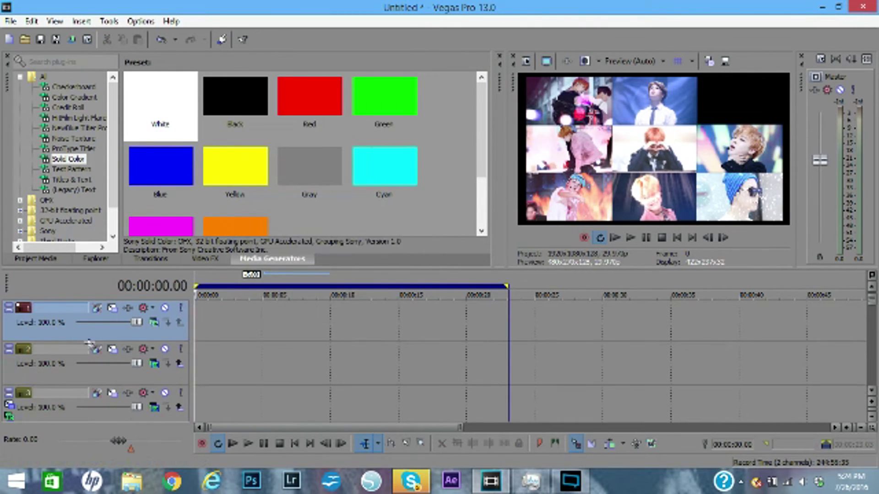
left_click(101, 379)
left_click(104, 312)
right_click(243, 370)
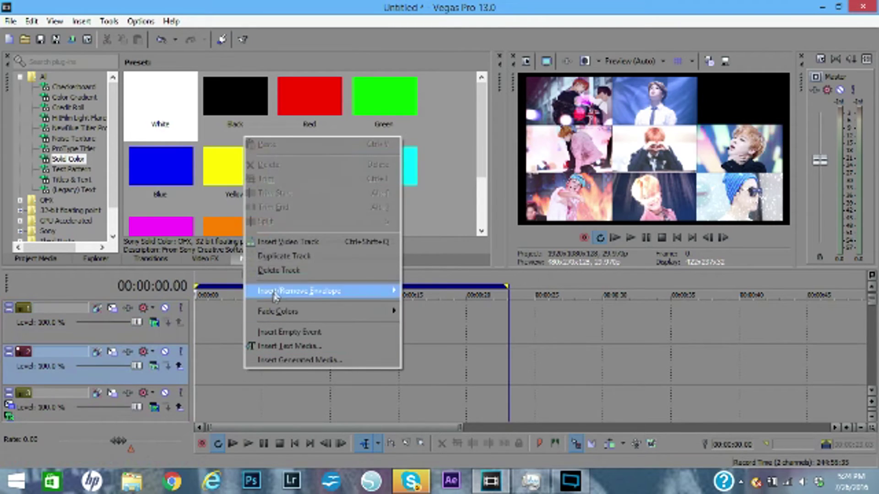
left_click(288, 243)
Step: Set track 2 to additive compositing and nest tracks 2 and 3 under the empty track 1
left_click(154, 366)
left_click(212, 336)
left_click(179, 366)
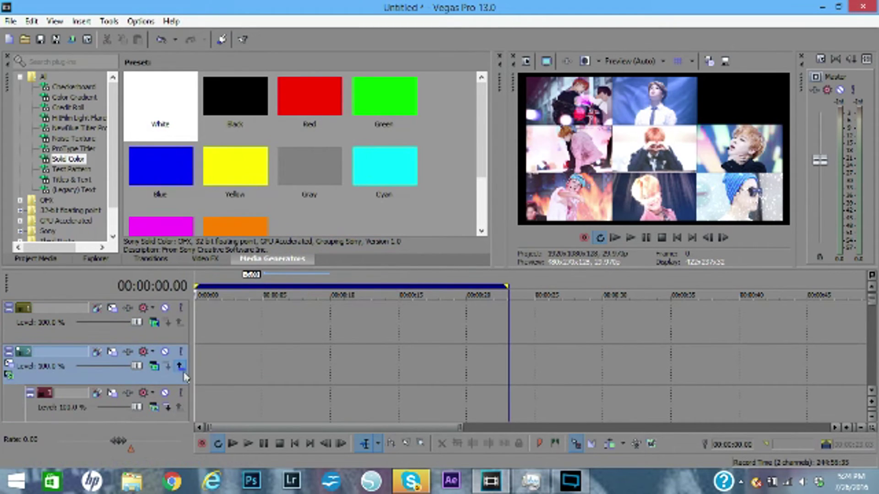
Step: Import the overlay77 clip from the Documents/overlays folder onto track 2 and trim its end to the 5-second mark
left_click(24, 39)
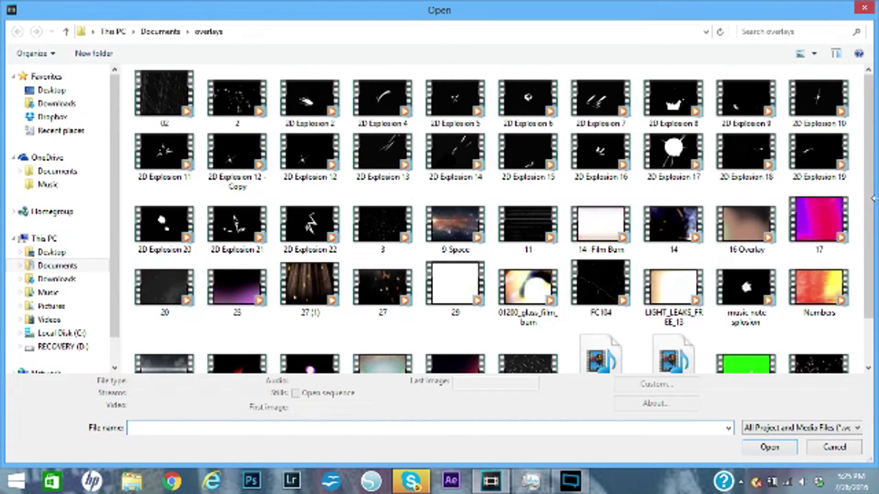
scroll(686, 275, "down", 1)
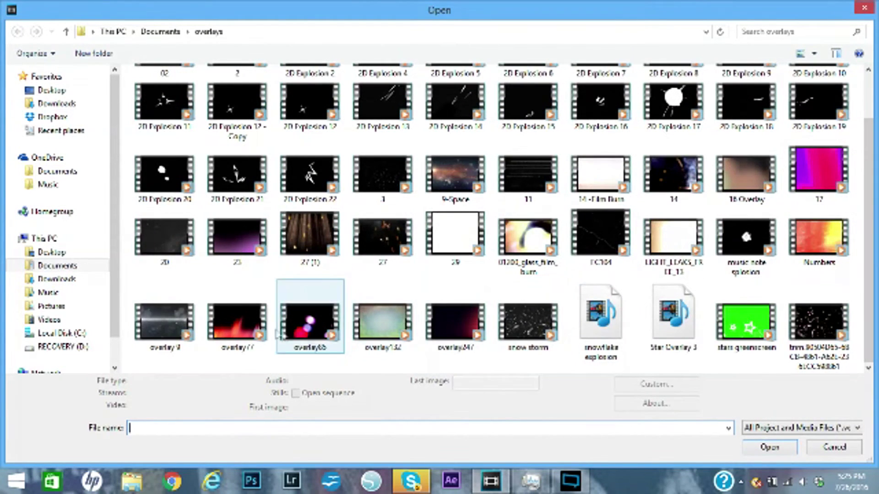
left_click(237, 323)
left_click(769, 447)
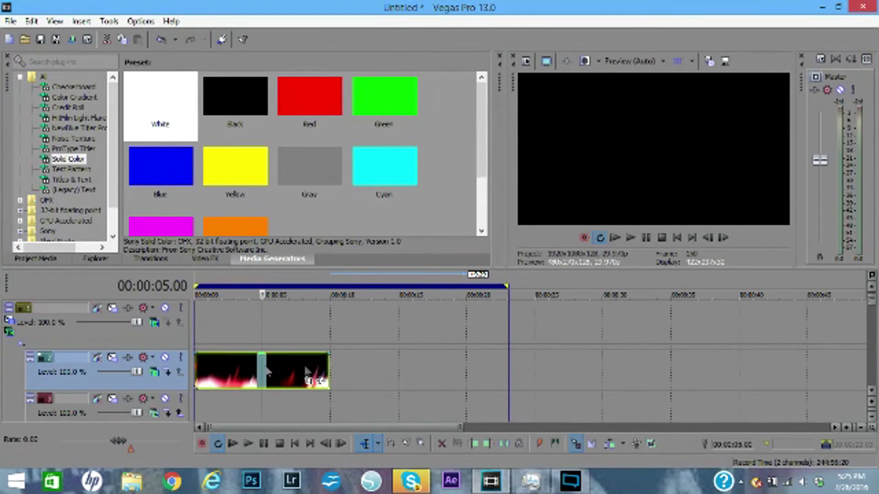
left_click_drag(328, 366, 261, 374)
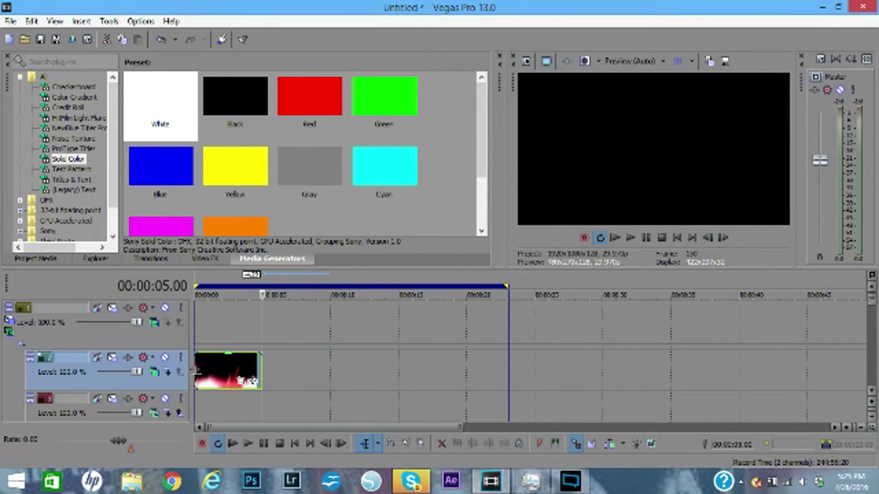
left_click(240, 380)
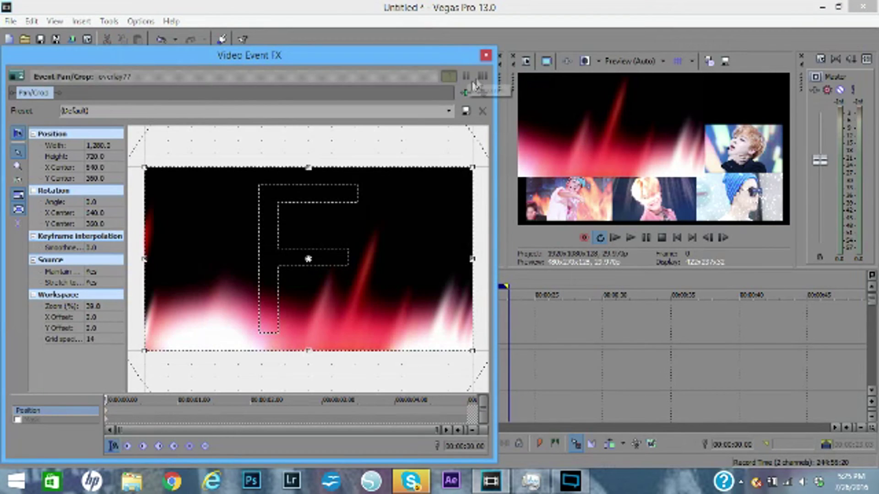
left_click(485, 56)
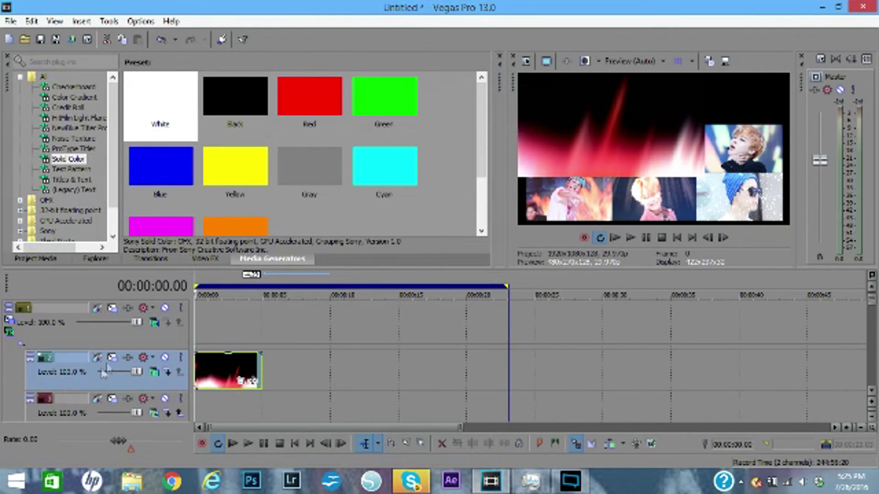
Step: Shrink the overlay77 clip on track 2 with the YEAH MAN track motion preset
left_click(128, 357)
left_click(454, 85)
left_click(455, 109)
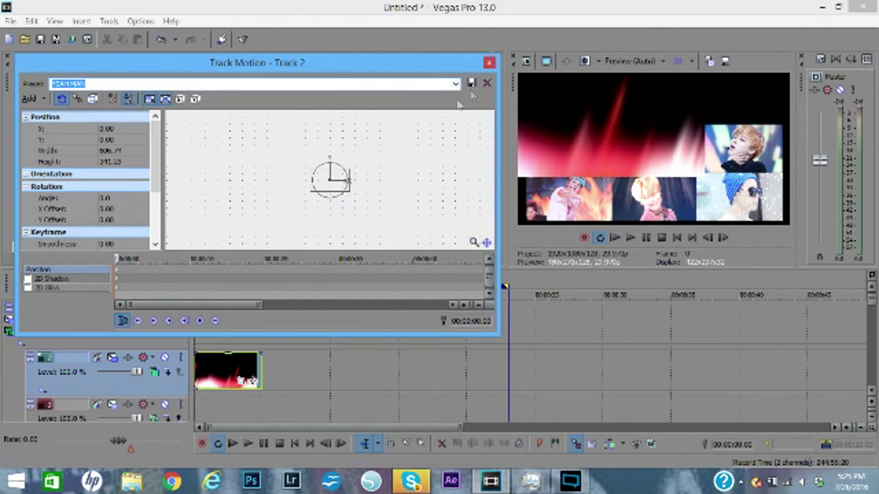
left_click(489, 64)
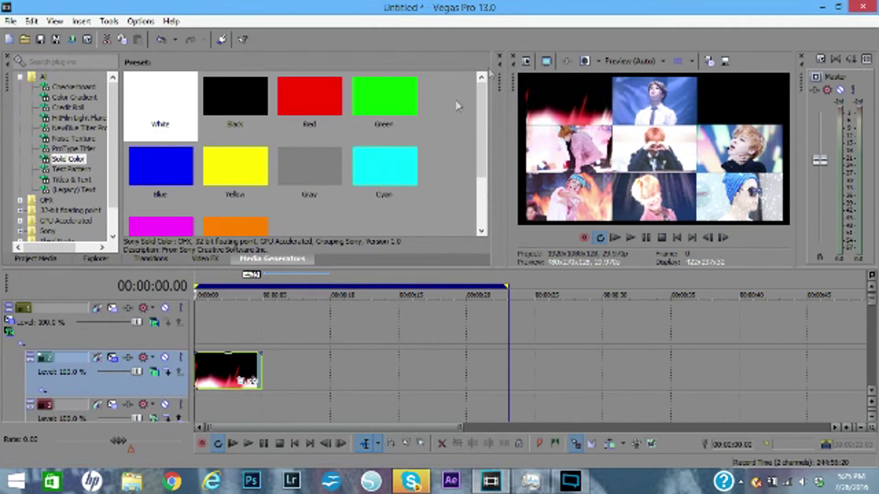
Step: Import the image 2015-10-13 01.52.26 from the Desktop/bts/jimin folder onto track 3, below the overlay
left_click(200, 409)
left_click(25, 41)
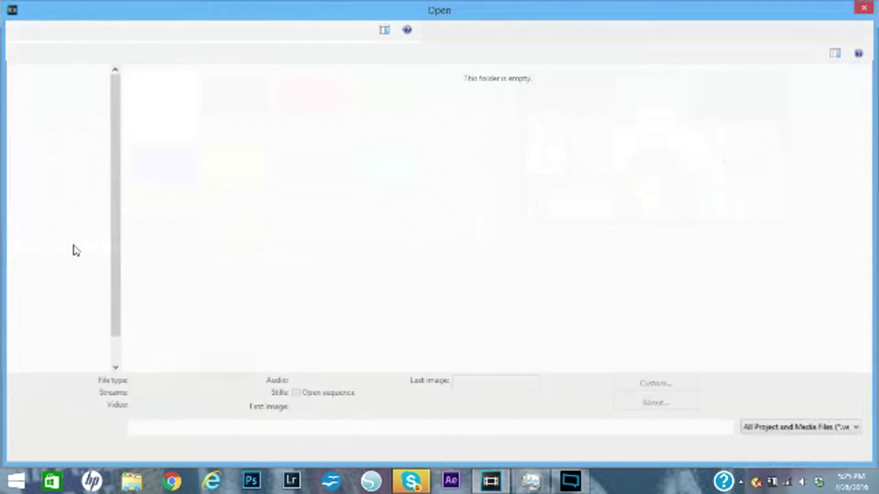
left_click(85, 252)
double_click(200, 134)
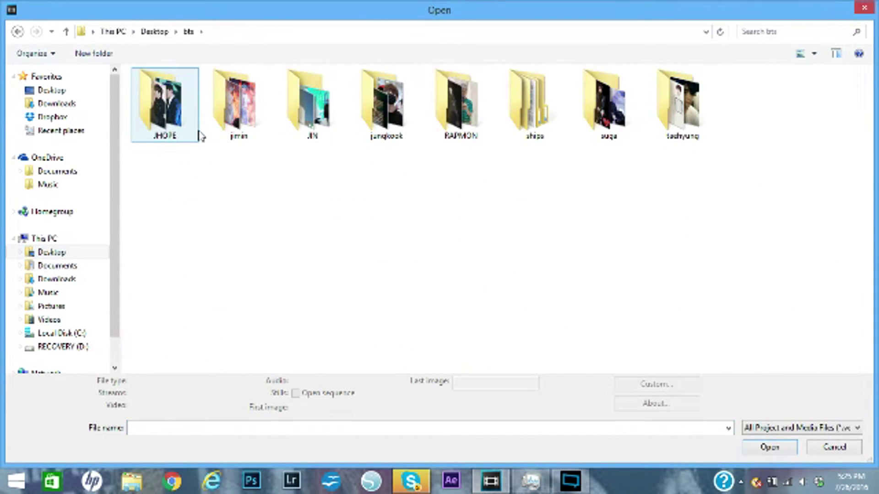
double_click(236, 110)
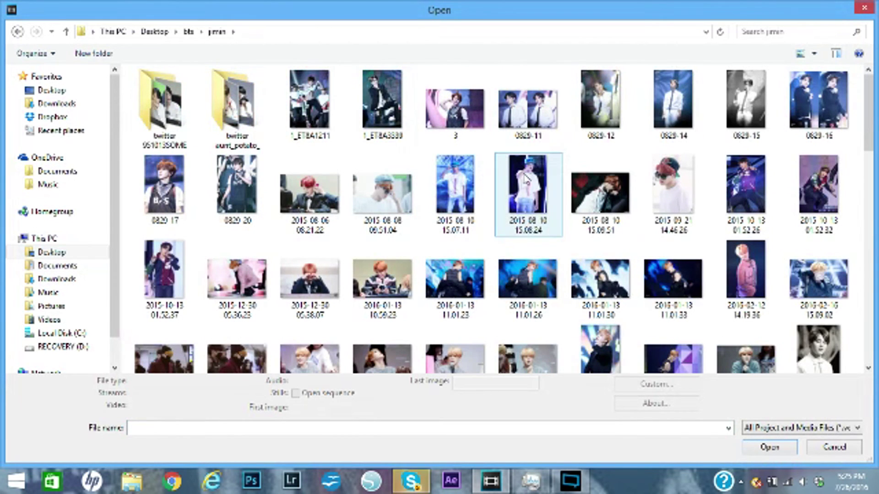
left_click_drag(871, 113, 871, 122)
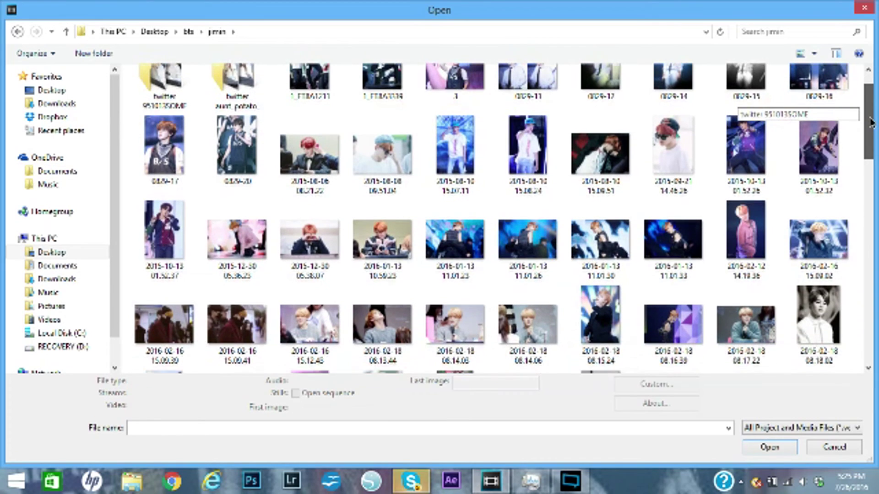
left_click(758, 155)
left_click(769, 447)
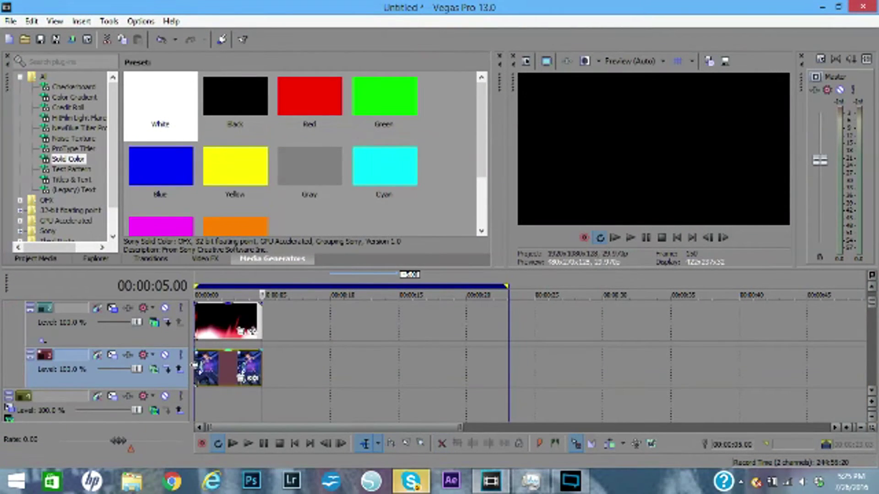
Step: Crop the image on track 3 to the 16:9 Widescreen TV aspect ratio and raise the crop frame to a Y center of about 299.8
left_click(242, 378)
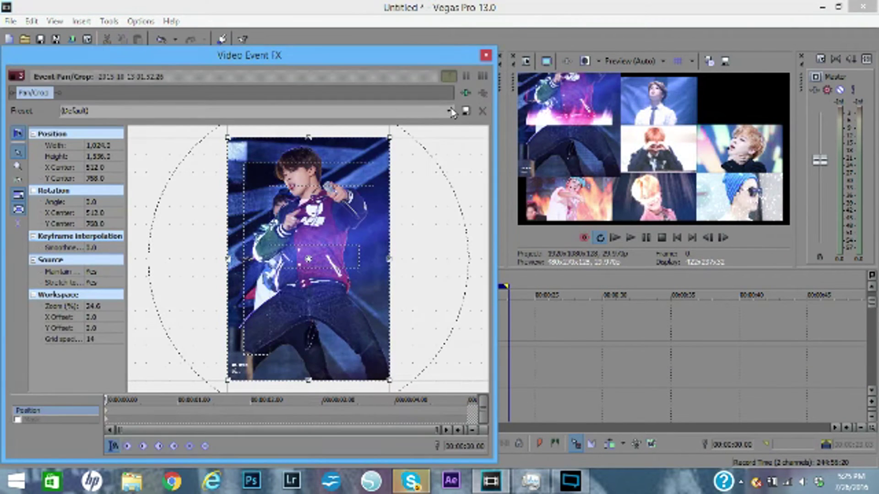
left_click(441, 111)
left_click(437, 149)
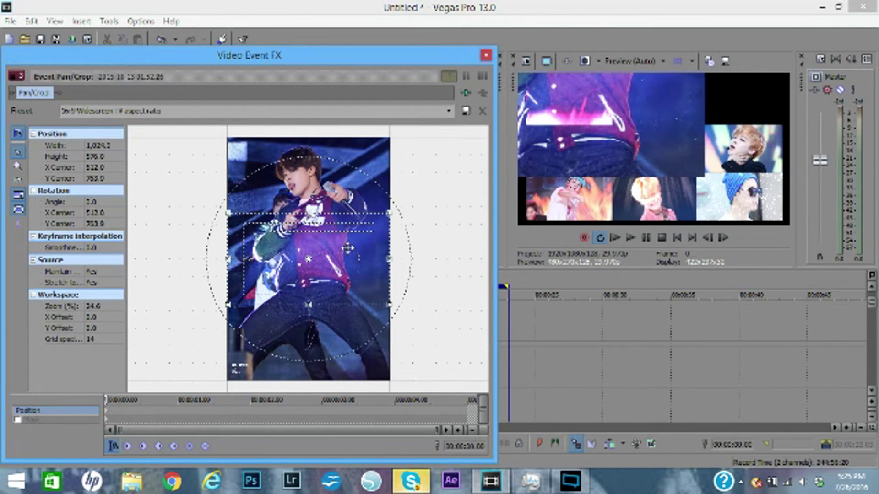
left_click_drag(350, 200, 356, 176)
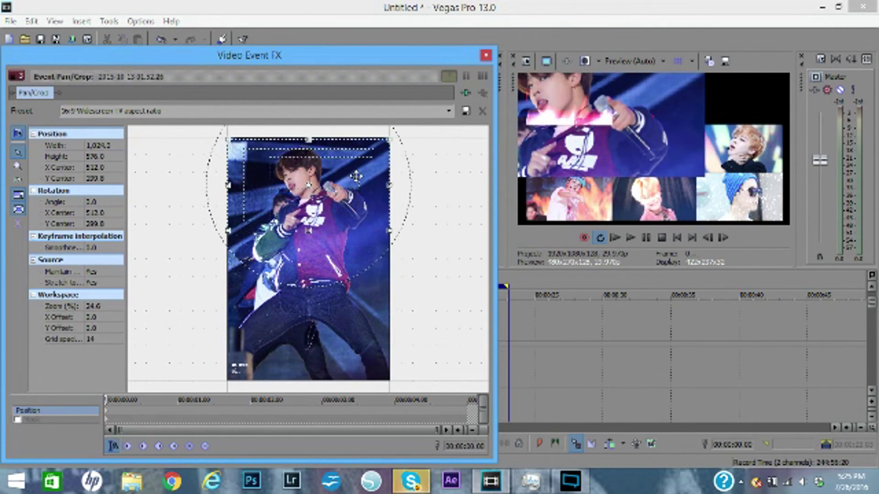
left_click(486, 56)
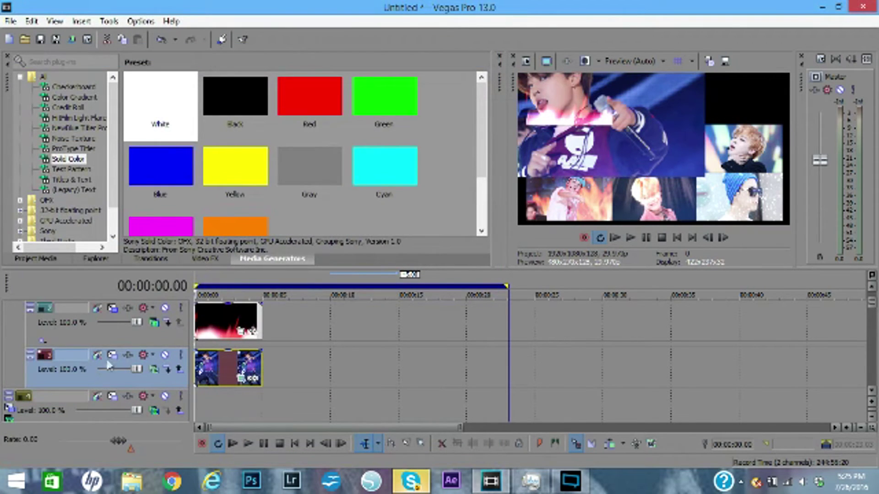
Step: Shrink the cropped image on track 3 with the YEAH MAN track motion preset
left_click(97, 355)
left_click(455, 84)
left_click(455, 84)
left_click(489, 62)
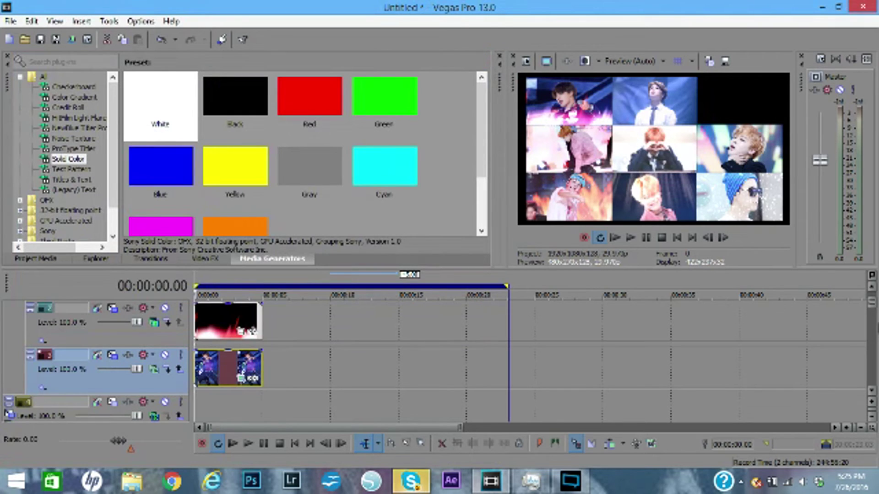
Step: Set the X position of track 1's parent motion to 601.71
left_click_drag(873, 308, 873, 300)
left_click(9, 320)
left_click(105, 130)
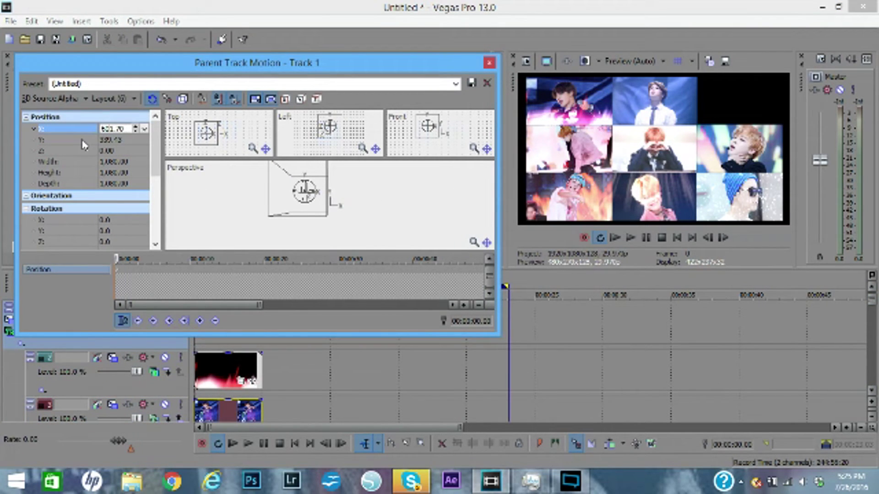
type("601.71")
key("Return")
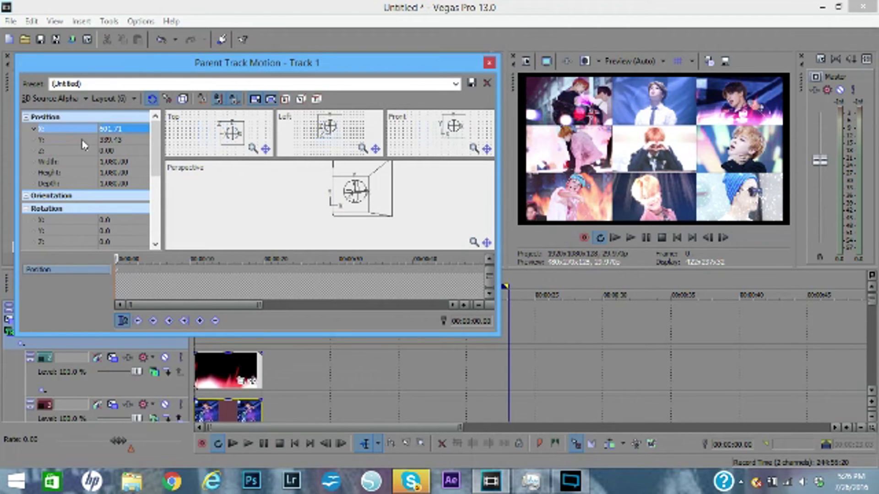
left_click(487, 63)
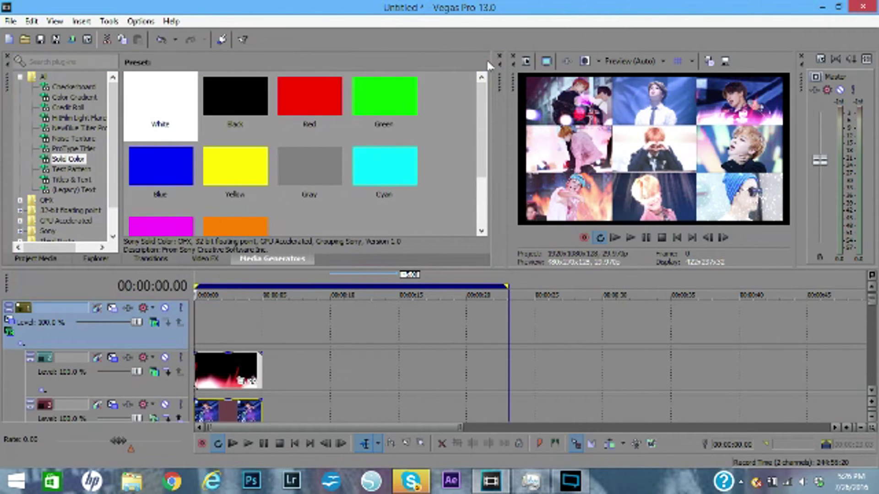
Step: Insert an empty video track above all others and nest the track 2 group, including tracks 3 and 4, under it
right_click(384, 345)
left_click(417, 217)
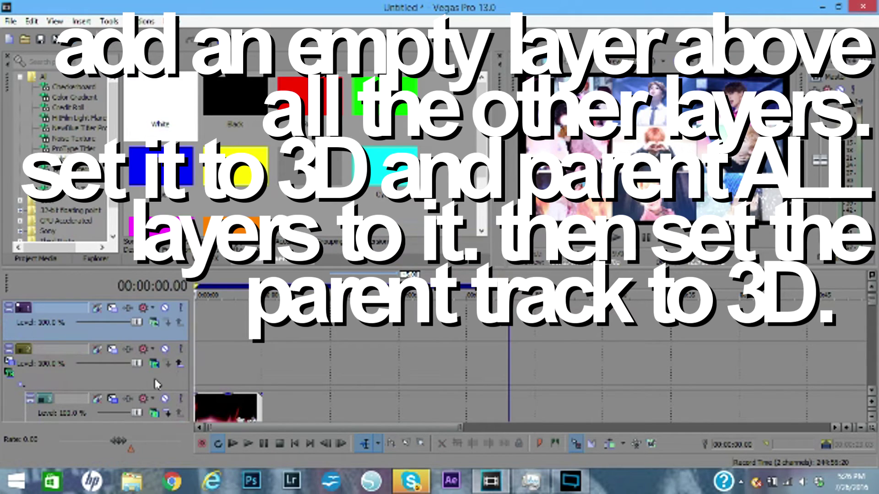
left_click(179, 365)
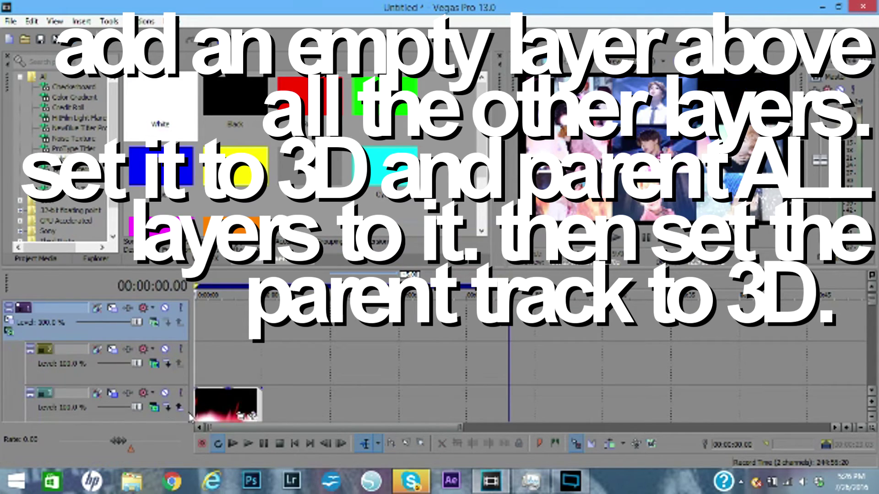
left_click(871, 392)
left_click(871, 392)
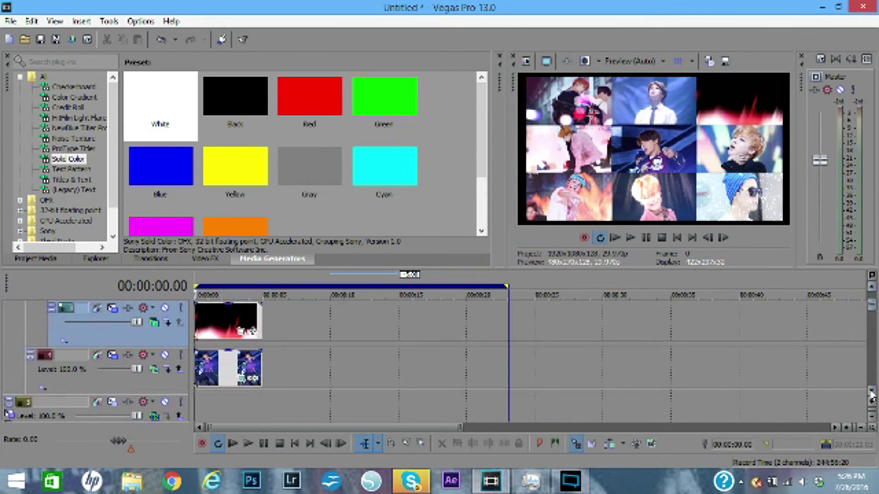
left_click(180, 370)
Step: Nest the track 5 and track 8 image groups under the new top-level parent track
left_click(871, 393)
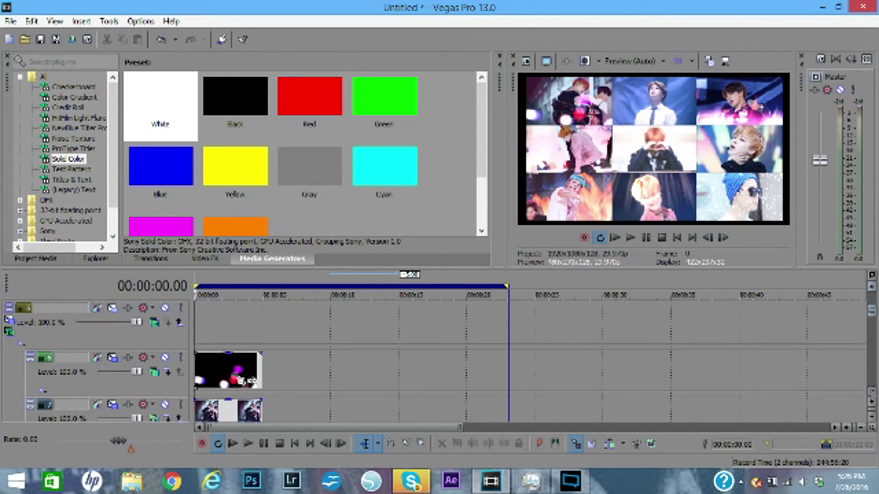
left_click(179, 323)
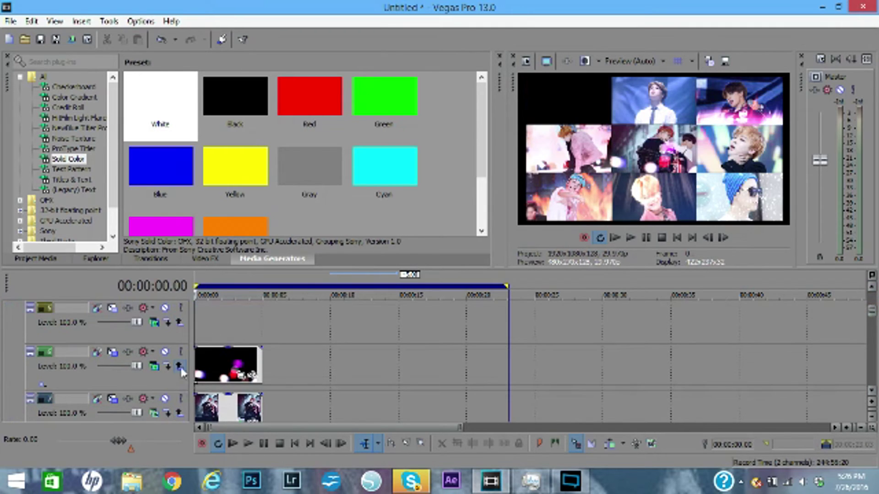
left_click(872, 392)
left_click(872, 392)
left_click(871, 392)
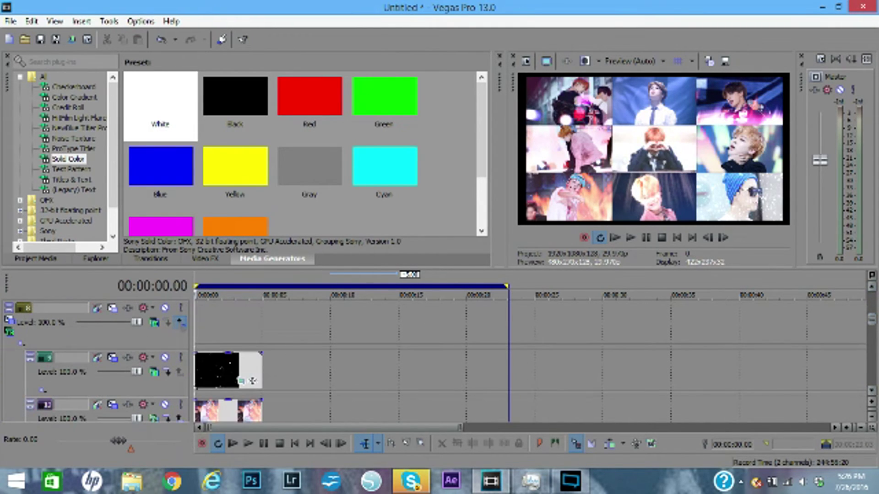
left_click(180, 324)
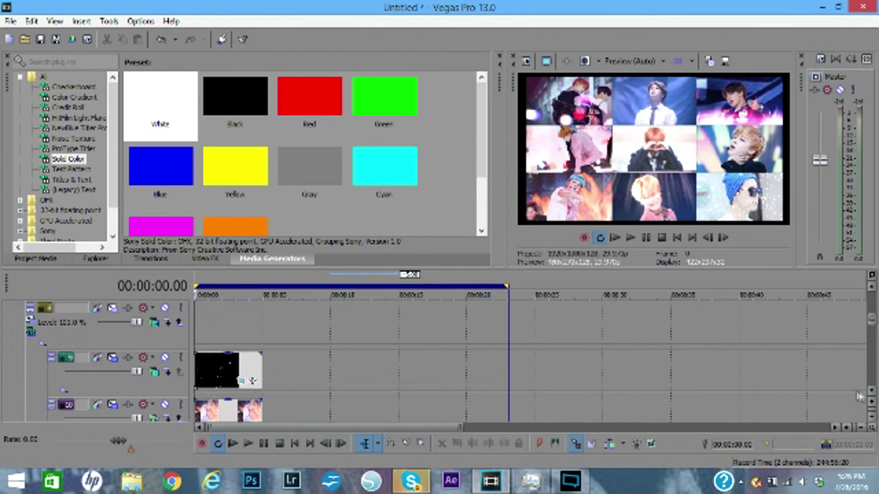
Step: Nest the track 11 and track 14 image groups under the top-level parent track, keeping their overlays and images as their children
left_click(871, 391)
left_click(871, 391)
left_click(871, 392)
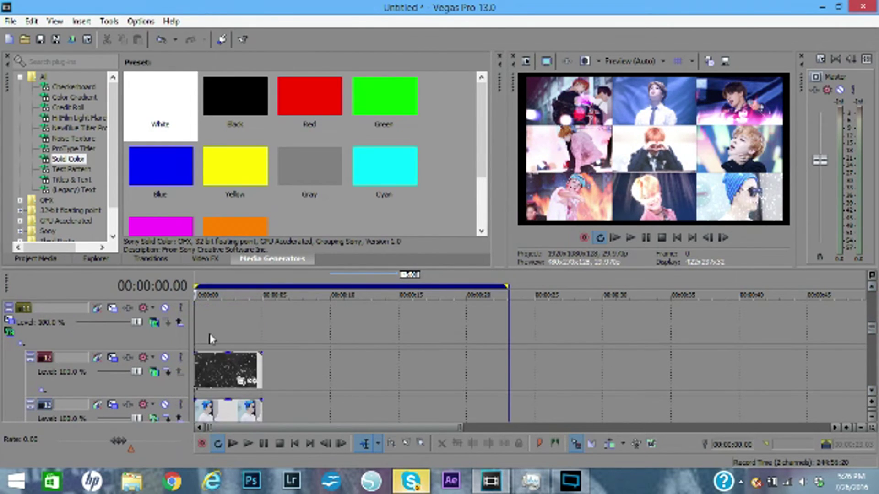
left_click(180, 323)
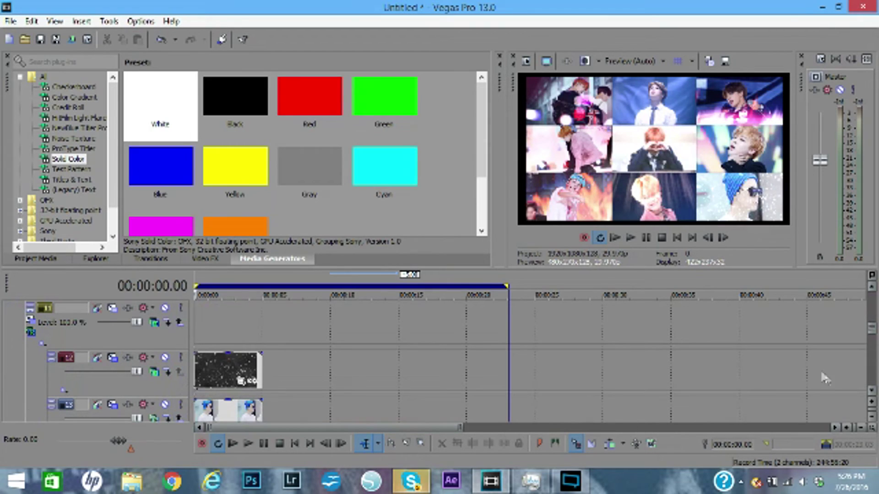
left_click(871, 391)
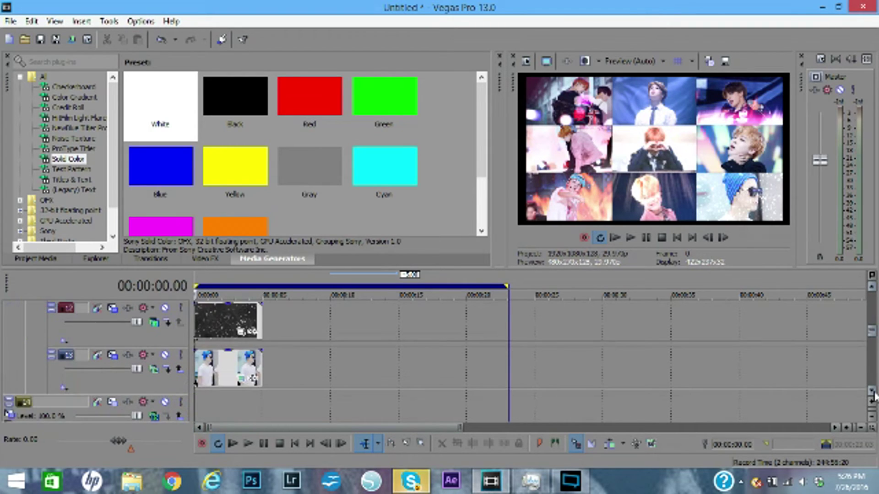
left_click(872, 392)
left_click(871, 391)
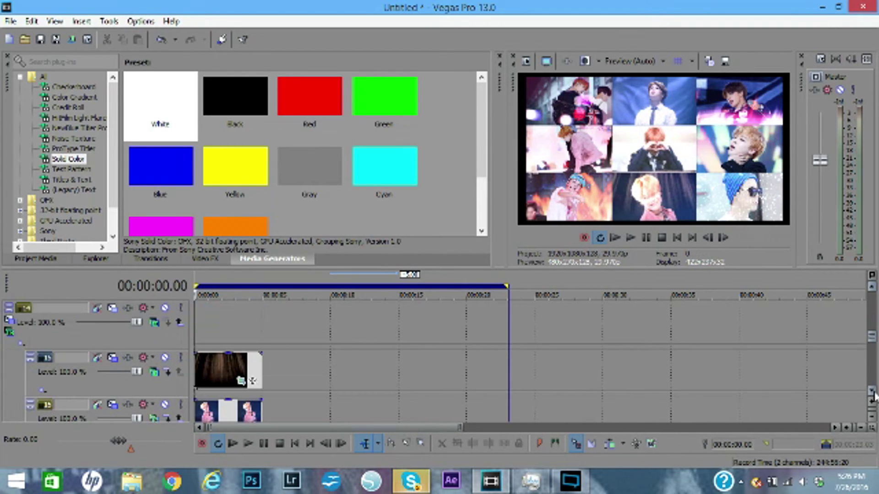
left_click(180, 323)
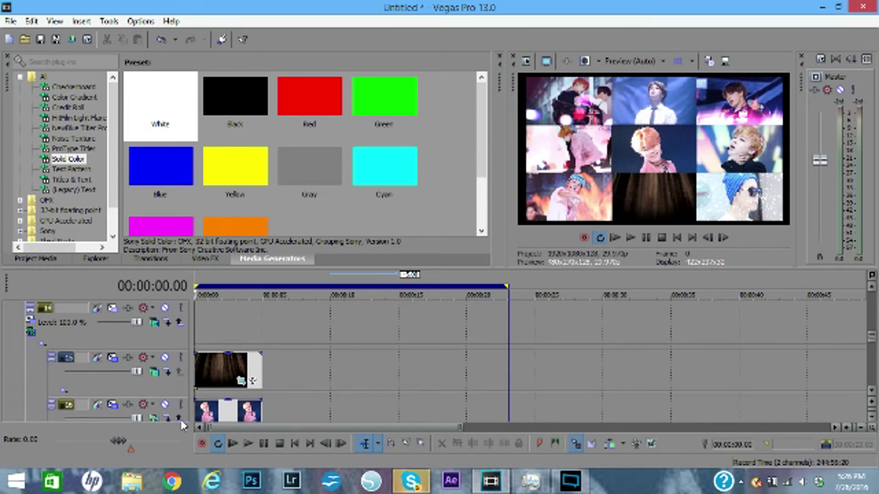
left_click(871, 391)
left_click(871, 392)
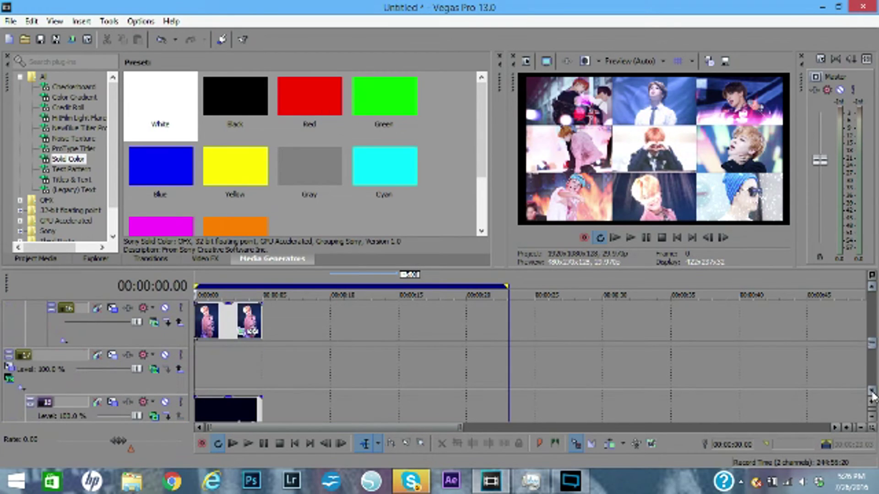
Step: Nest the track 17 image group under the top-level parent track, keeping tracks 18 and 19 as its children
left_click(180, 368)
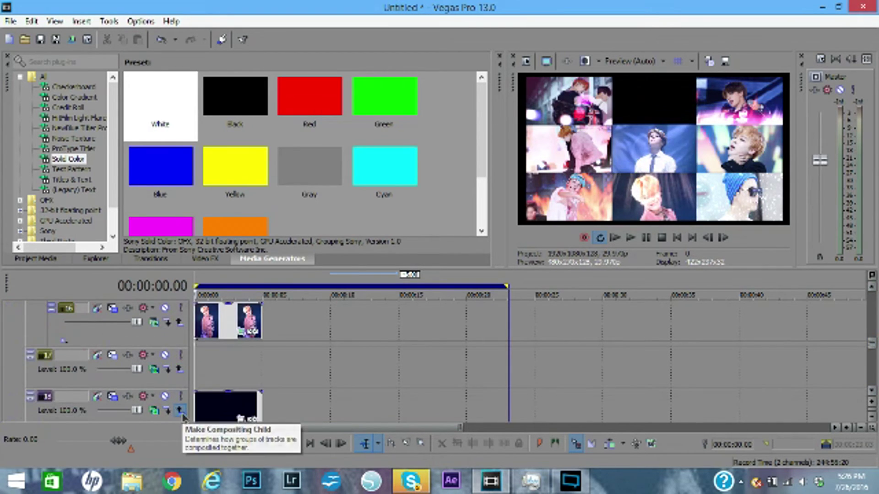
left_click(871, 393)
left_click(871, 393)
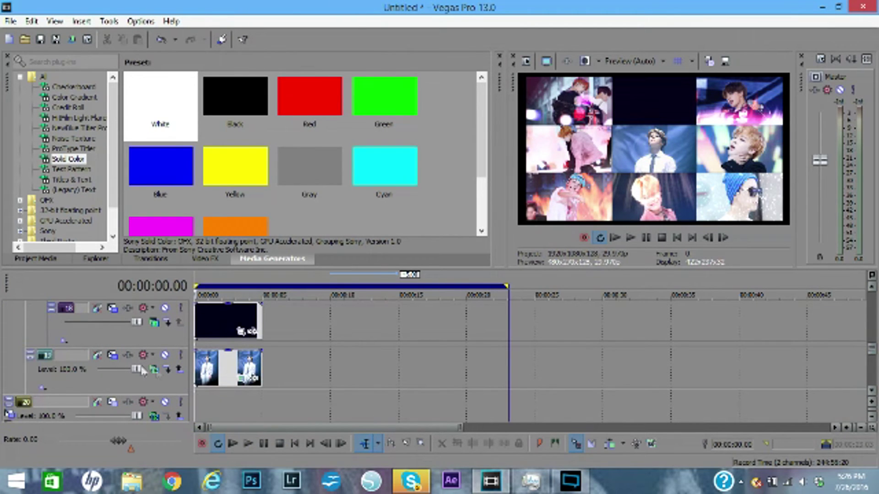
left_click(180, 369)
Step: Nest the track 20 image group under the top-level parent track, with tracks 21 and 22 as its children
left_click(180, 416)
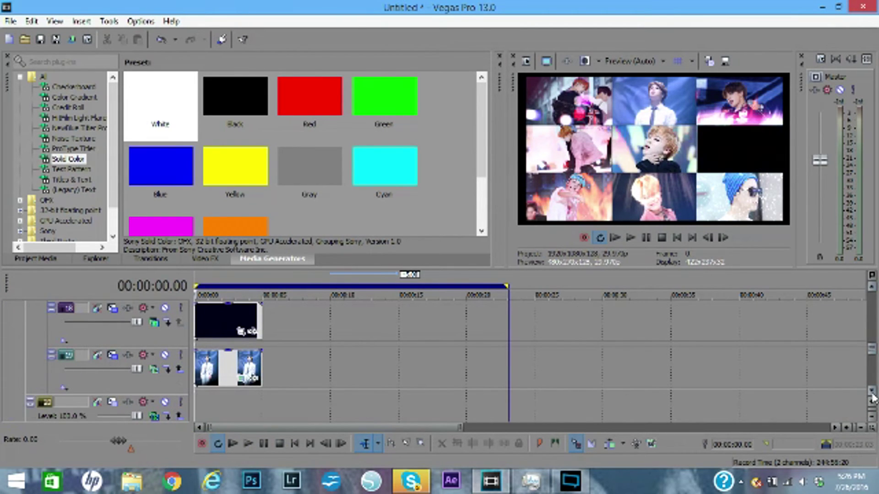
left_click(872, 393)
left_click(872, 393)
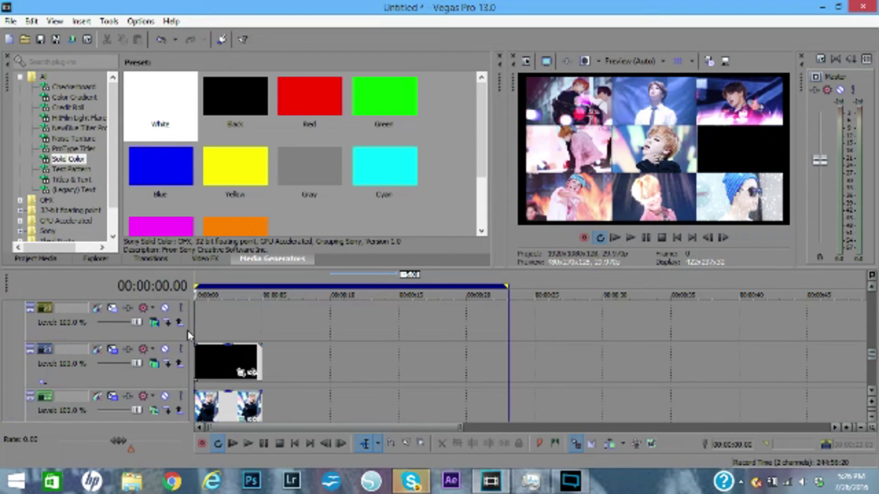
left_click(180, 364)
left_click(180, 416)
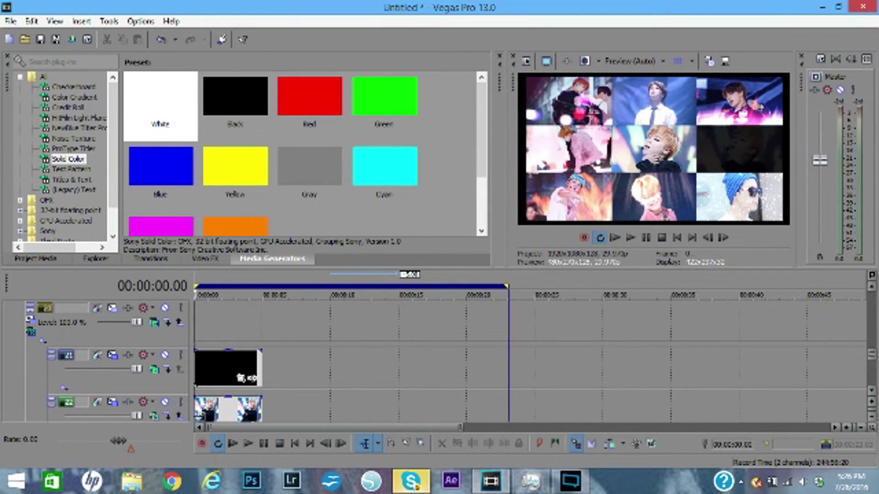
Step: Nest the track 23 image group under the top-level parent track, with tracks 24 and 25 as its children
left_click(872, 393)
left_click(871, 393)
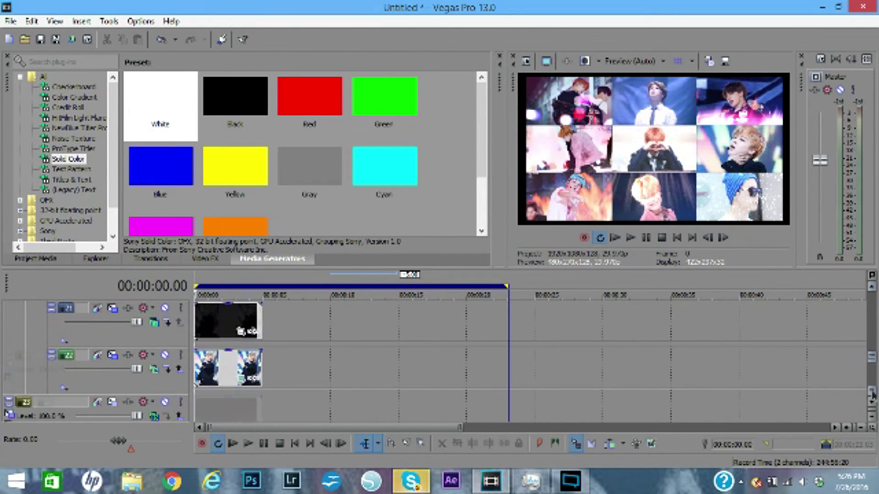
left_click(872, 393)
left_click(180, 370)
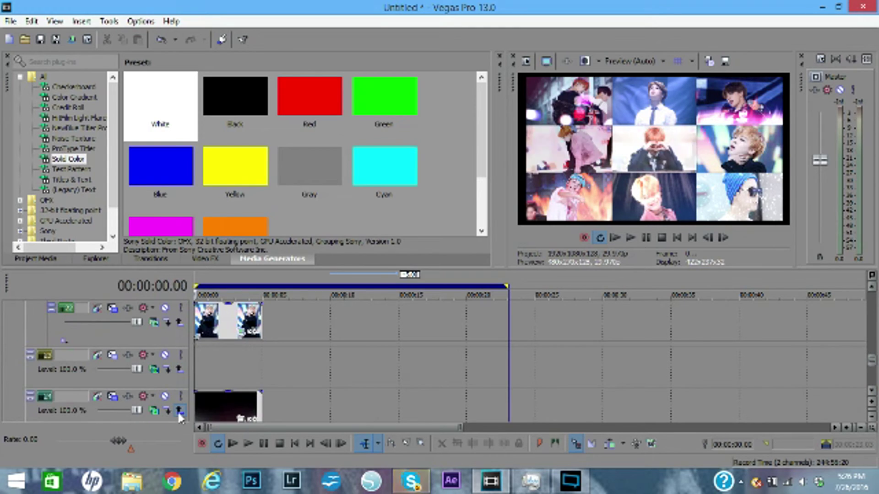
left_click(871, 393)
left_click(872, 392)
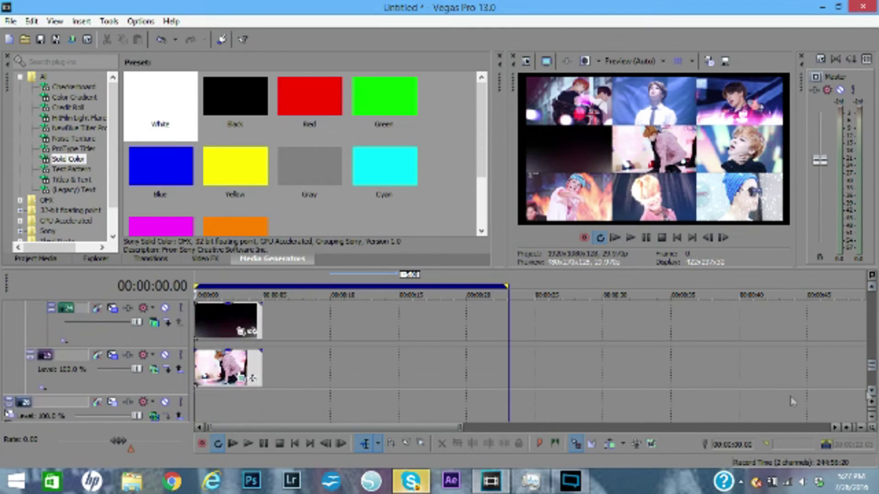
left_click(180, 370)
Step: Nest the track 26 image group under the top-level parent track, with tracks 27 and 28 as its children
left_click(180, 416)
left_click(872, 393)
left_click(871, 392)
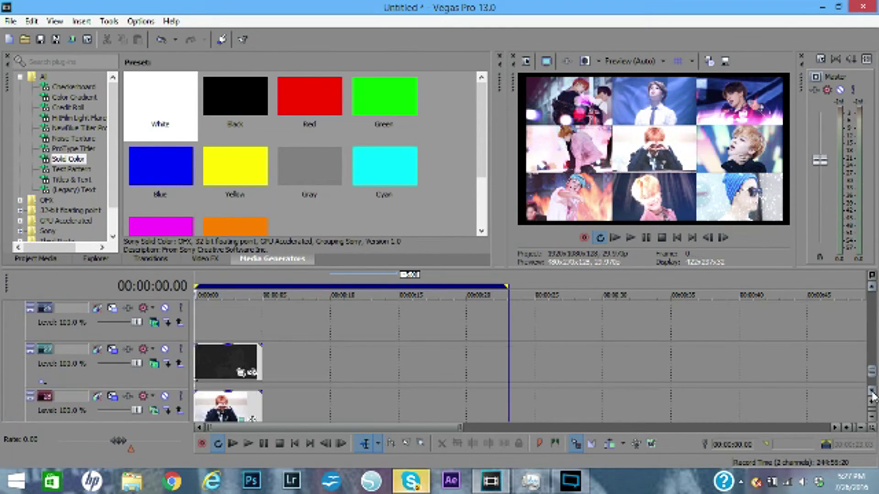
left_click(180, 364)
left_click(180, 411)
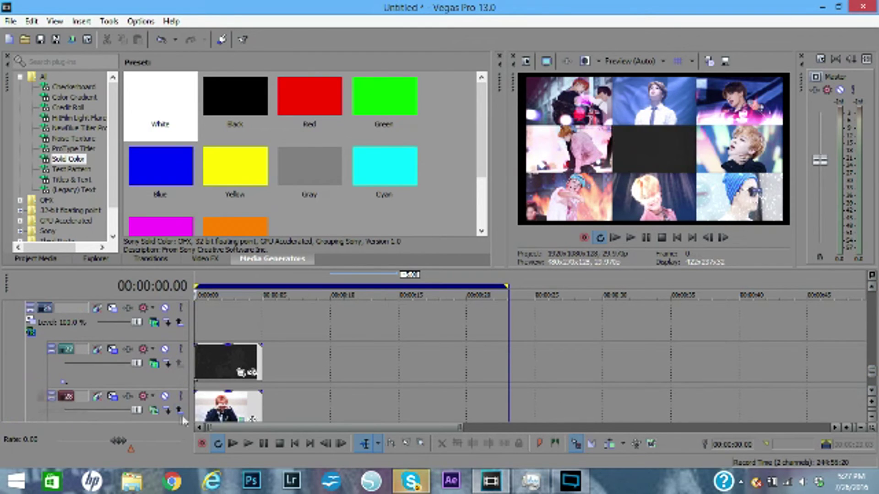
left_click(872, 392)
left_click(872, 392)
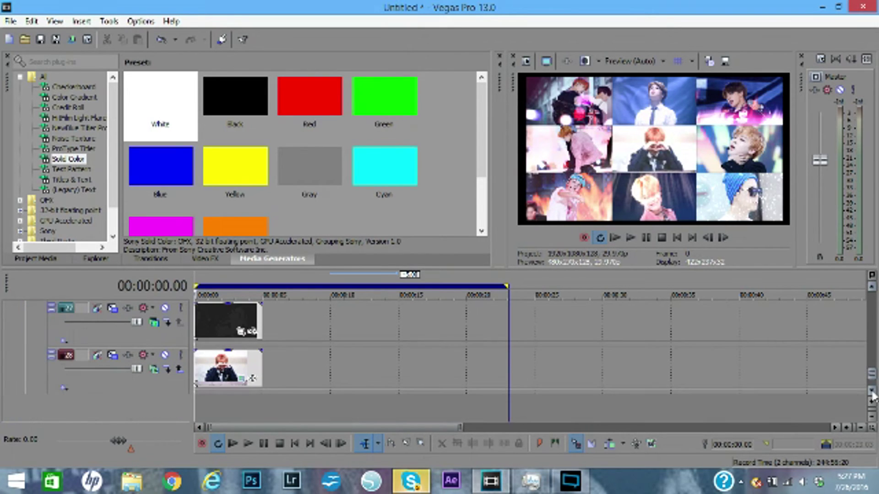
Step: Open the parent motion of top-level track 1 and change the interpolation type of its first position keyframe
left_click_drag(872, 374, 876, 286)
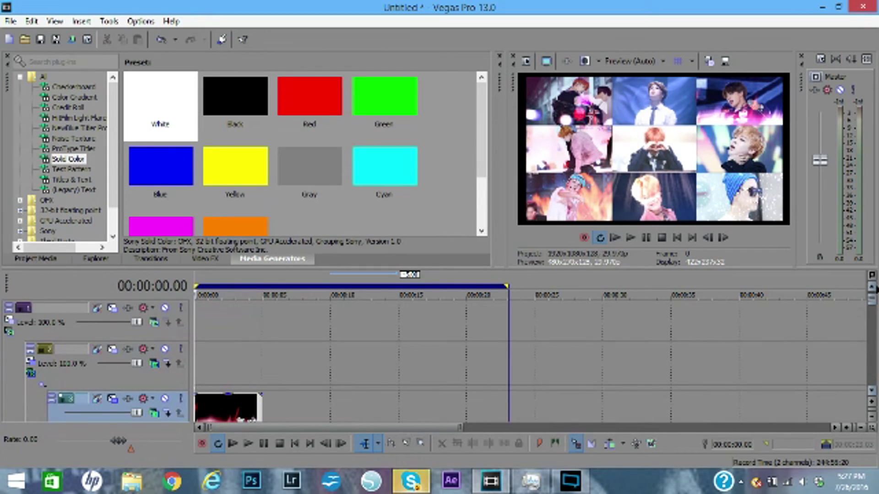
left_click(199, 326)
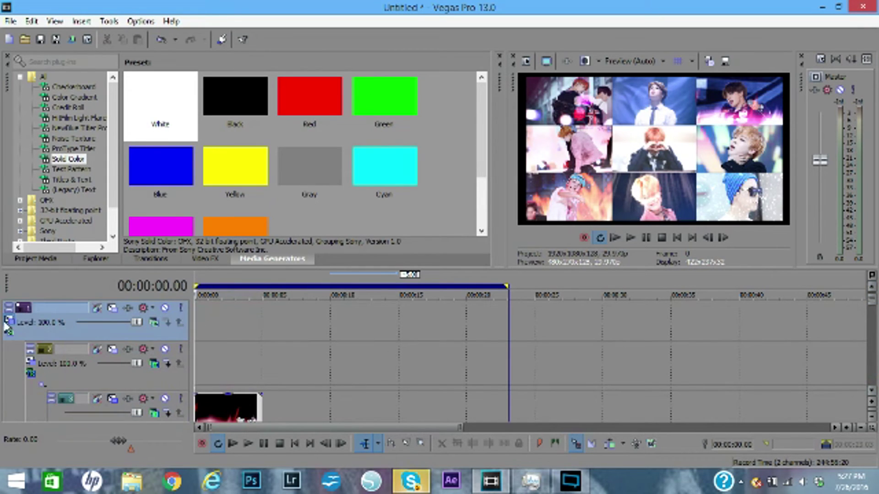
left_click(8, 331)
left_click(59, 114)
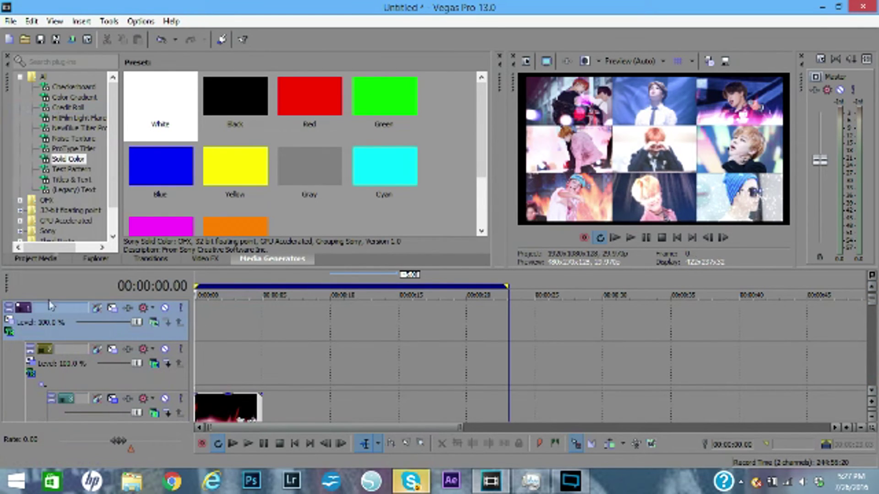
left_click(9, 323)
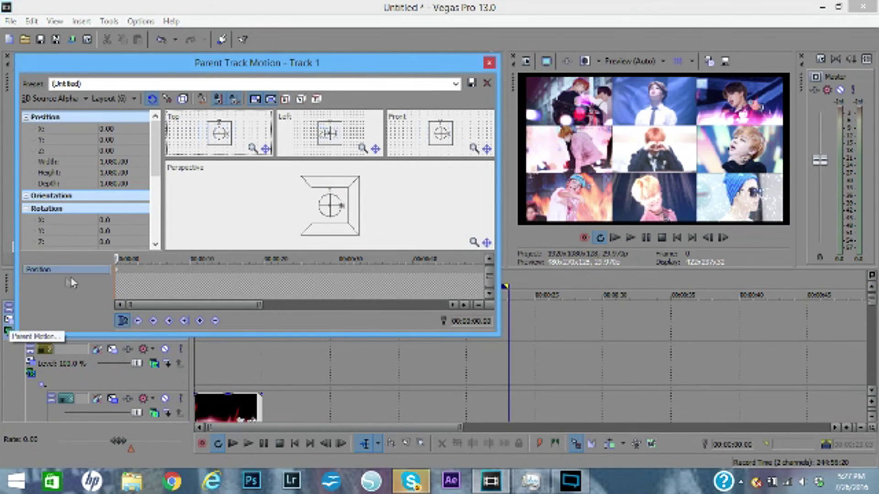
right_click(115, 272)
left_click(138, 364)
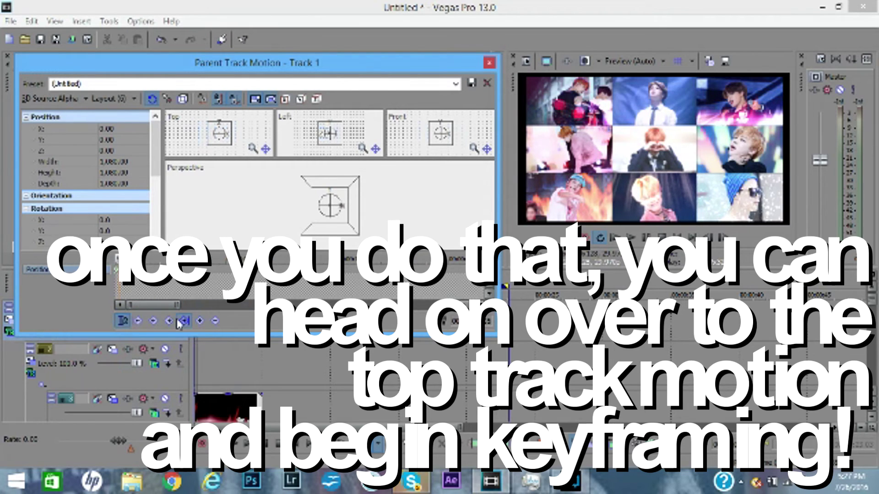
Step: Create a position keyframe at 00:00:00.07 and enlarge the starting keyframe to about 3,640 in width, height and depth
left_click(200, 321)
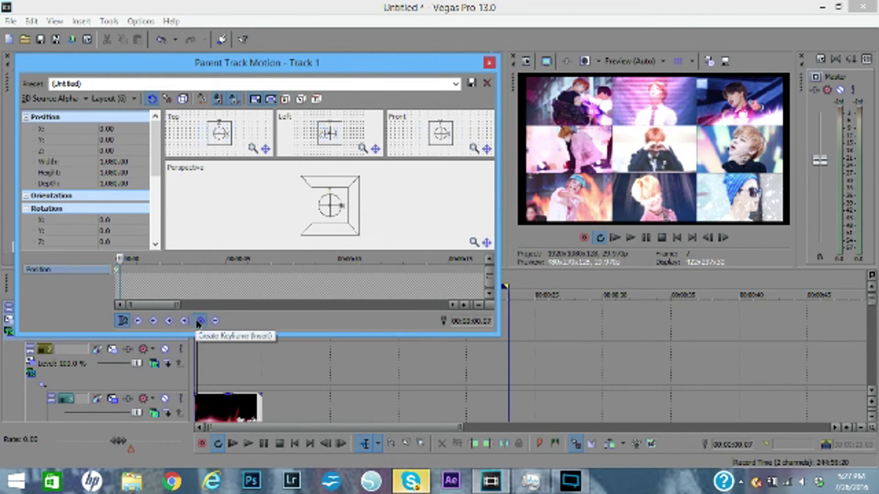
scroll(119, 276, "up", 5)
left_click(120, 273)
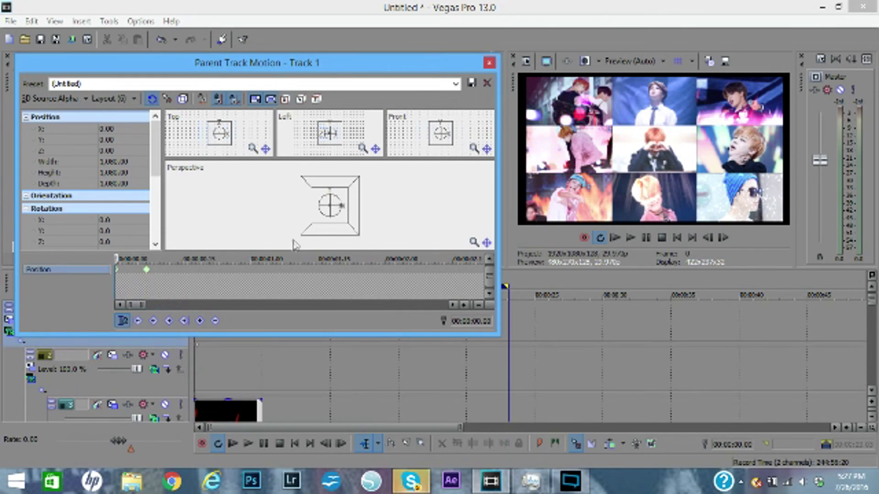
left_click_drag(301, 241, 244, 320)
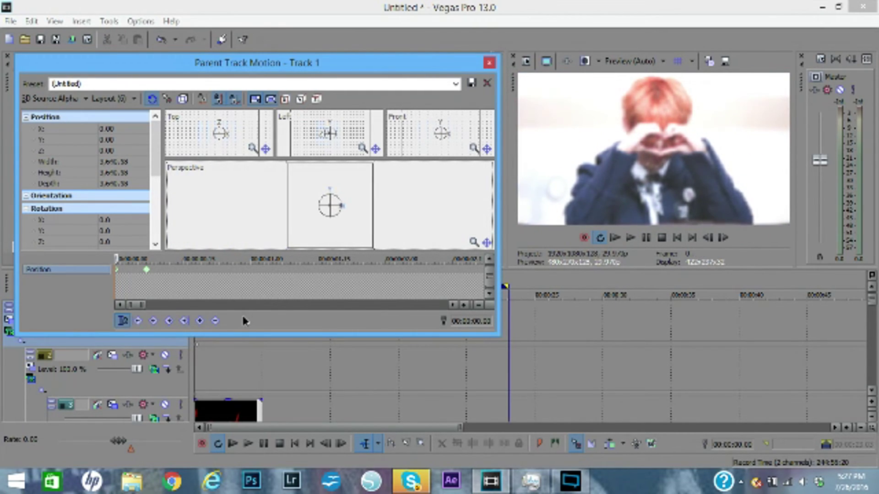
Step: Set the preview quality to Preview (Full) and adjust the starting keyframe's size to about 3,671
left_click(639, 68)
mouse_move(641, 94)
left_click(690, 109)
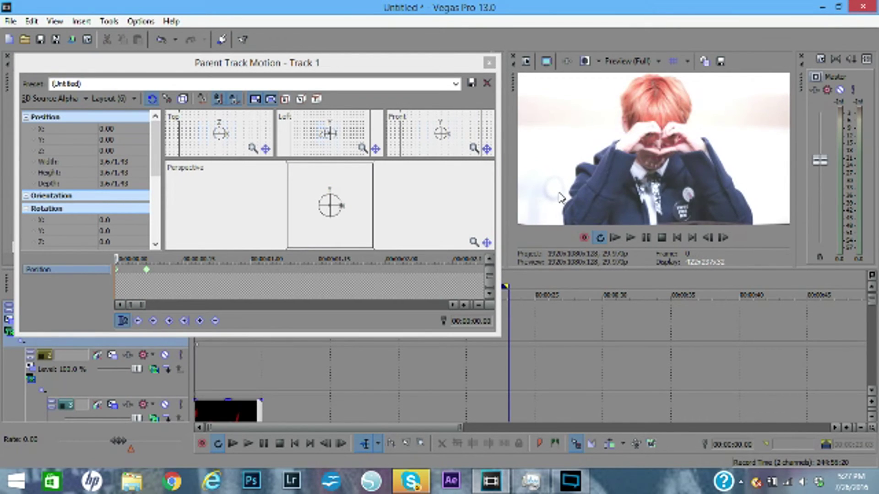
Step: Repeat the 00:00:00.07 keyframe about seven frames on, and enlarge the parent motion at 00:00:00.21 to about 1,557 in size
left_click(119, 280)
left_click(147, 272)
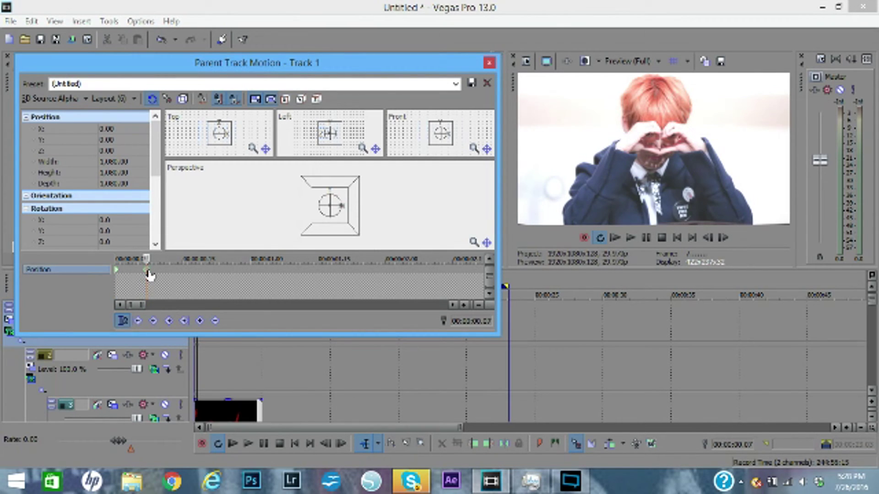
left_click(147, 275)
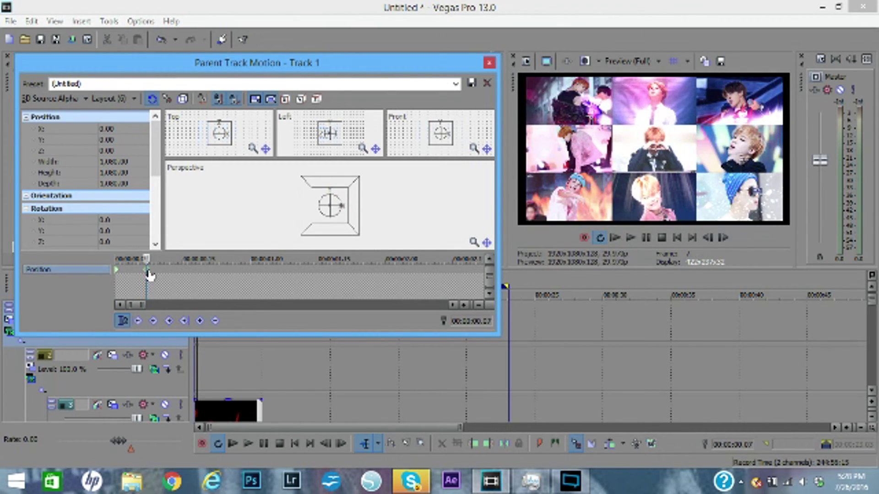
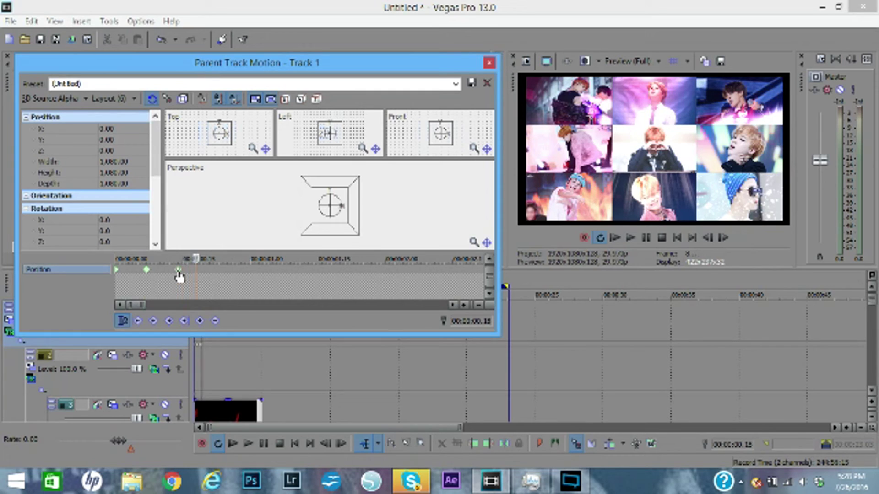
key("Right")
key("Right")
key("Right")
left_click(300, 236)
left_click_drag(300, 236, 288, 249)
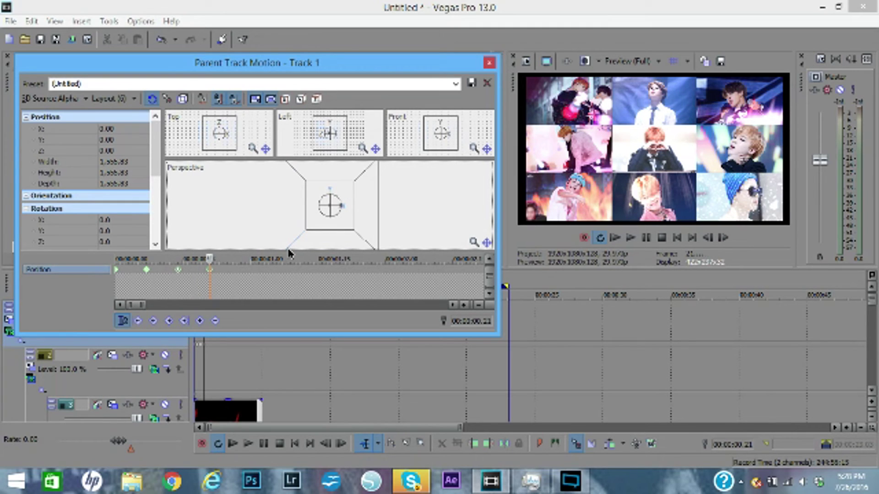
Step: Set the preview quality to Preview (Auto) and enlarge the keyframe at 00:00:00.21 to about 1,859 in width, height and depth
left_click(632, 60)
mouse_move(634, 94)
left_click(683, 95)
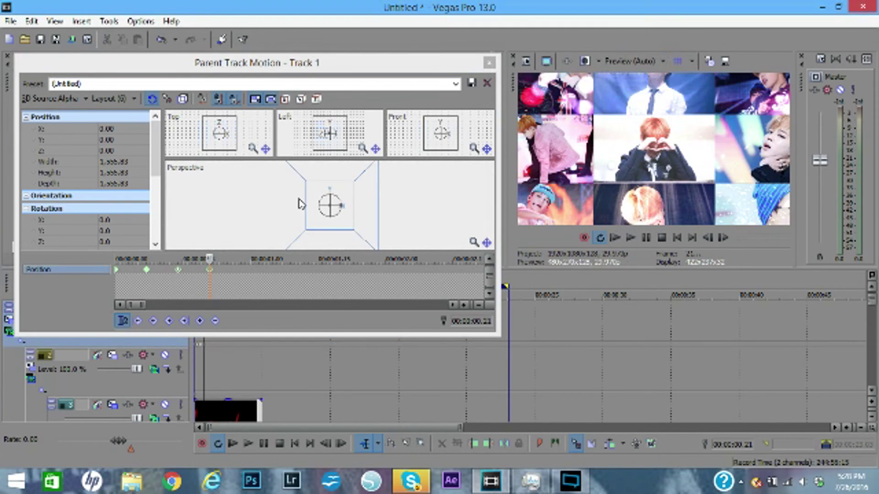
left_click(259, 216)
scroll(261, 216, "down", 2)
left_click_drag(262, 217, 259, 198)
left_click_drag(295, 236, 287, 234)
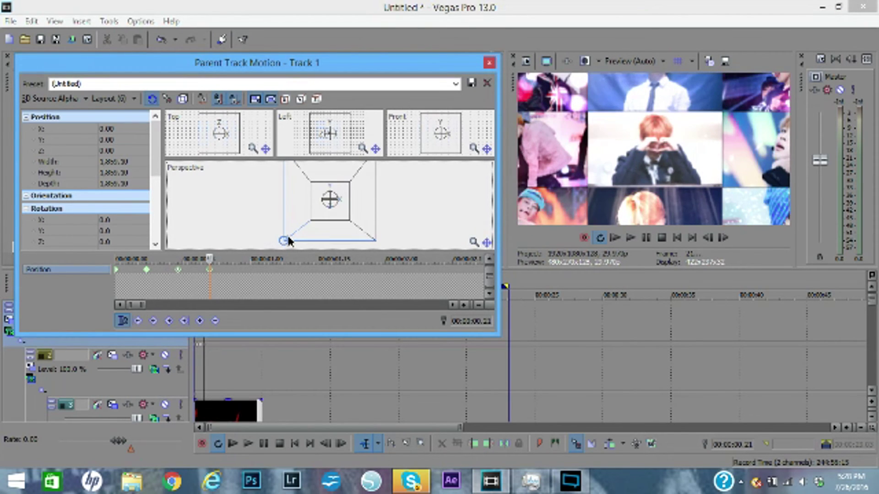
Step: Move the layout at 00:00:00.21 to about X -916 and Y -524, rotated about -21.8 degrees around Y, to frame the upper-right image
left_click(209, 270)
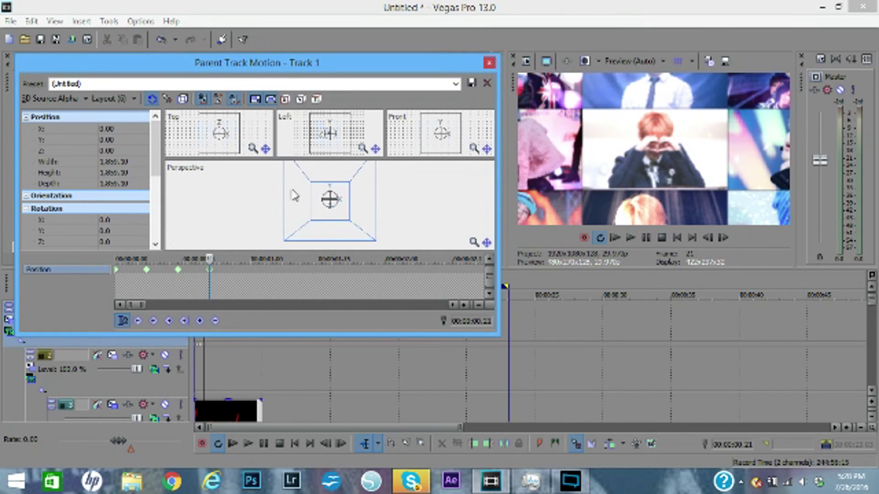
mouse_move(317, 190)
left_mouse_down()
mouse_move(314, 221)
mouse_move(317, 199)
left_mouse_up()
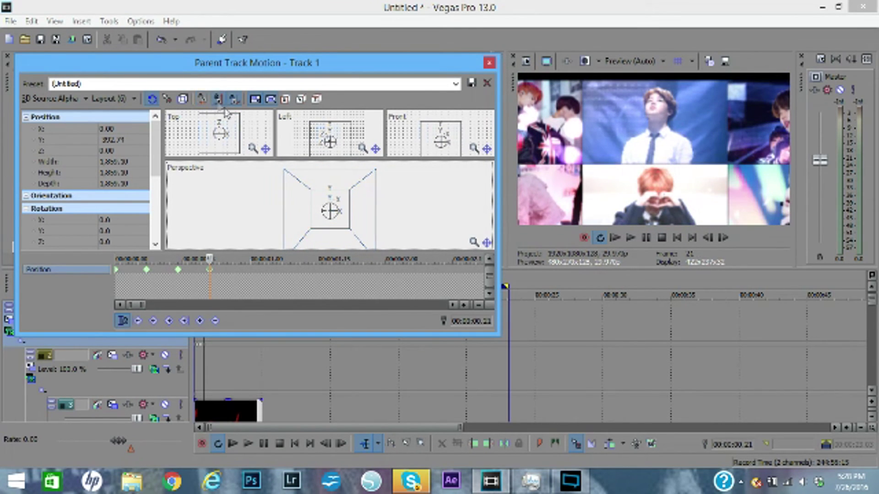
left_click_drag(343, 223, 305, 212)
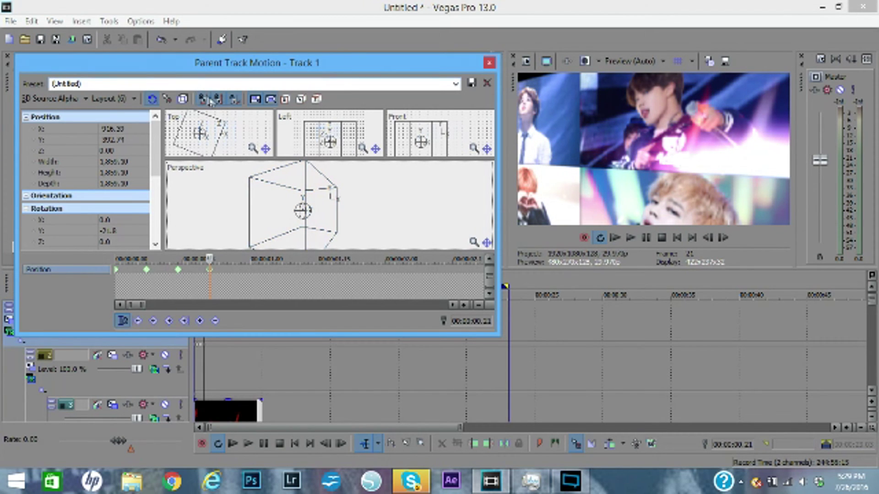
left_click_drag(249, 182, 268, 212)
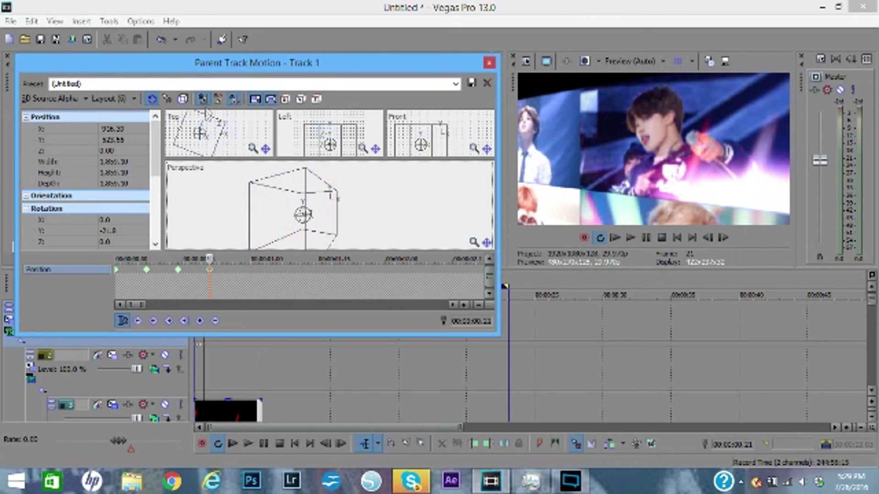
Step: Fine-tune the position of the keyframe at 00:00:00.21 to about X -1,047 and Y -545
key("Left")
key("Left")
key("Left")
key("Left")
key("Left")
key("Left")
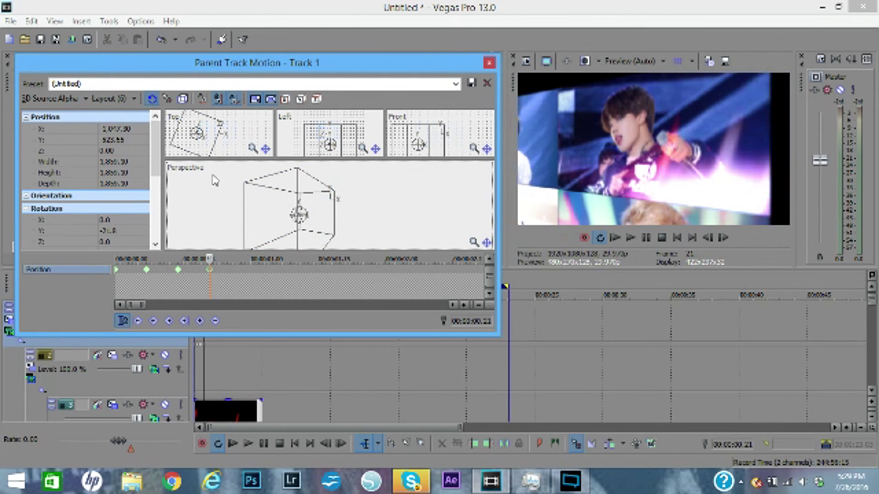
left_click_drag(214, 223, 212, 220)
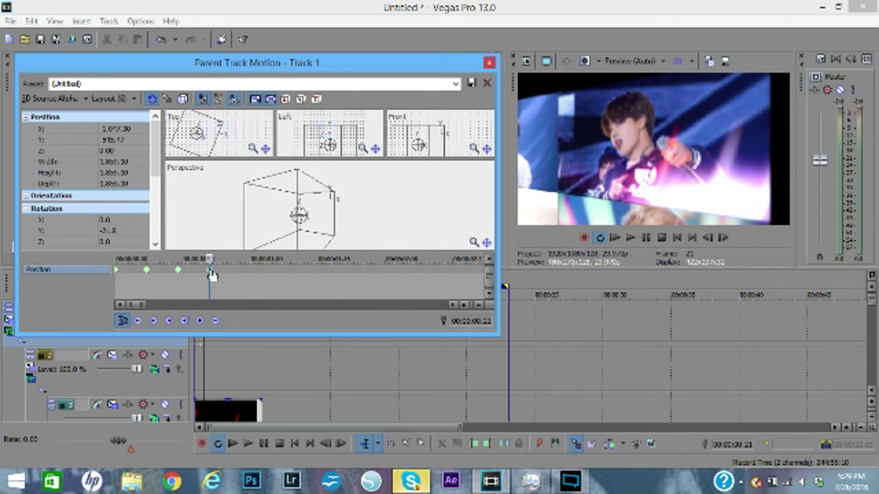
Step: Add a position keyframe at 00:00:00.26 by shifting the layout slightly down to about Y -567
key("Right")
key("Right")
key("Right")
key("Right")
key("Right")
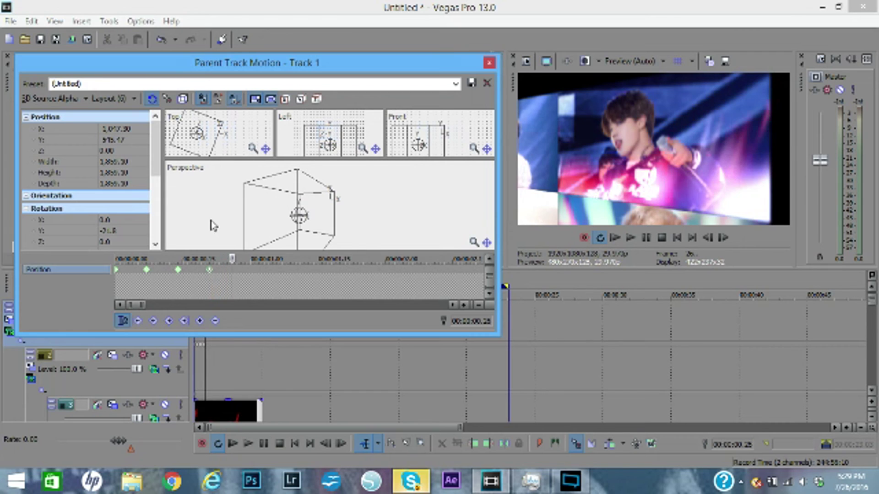
left_click_drag(214, 176, 215, 181)
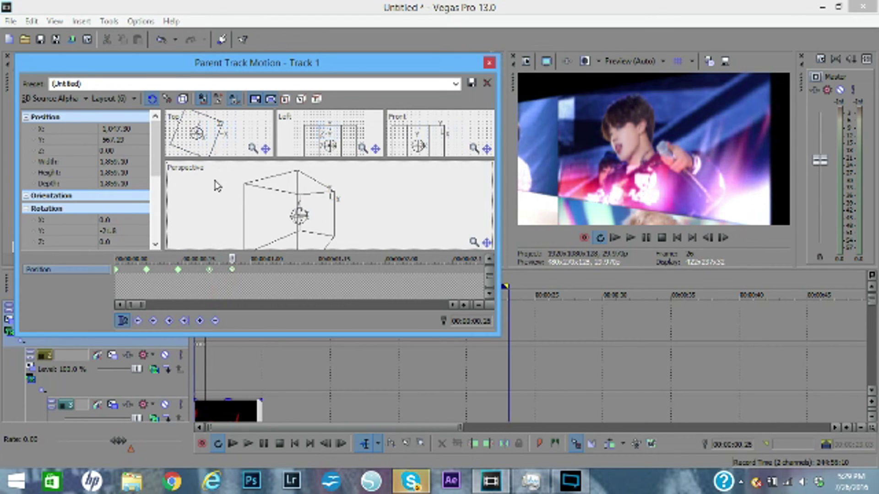
Step: Add a position keyframe at 00:00:01.03 by moving the layout up to about Y 589 to frame the lower-right image
key("Right")
key("Right")
key("Right")
key("Right")
key("Right")
key("Right")
key("Right")
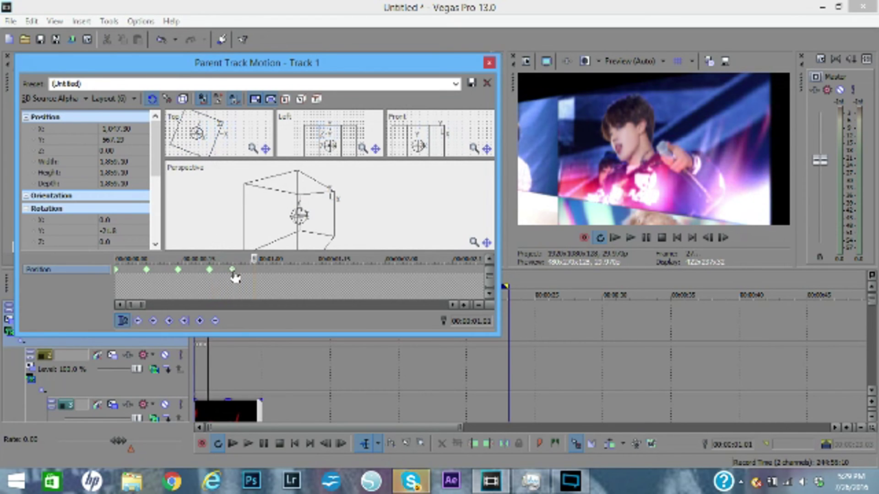
left_click(233, 270)
key("space")
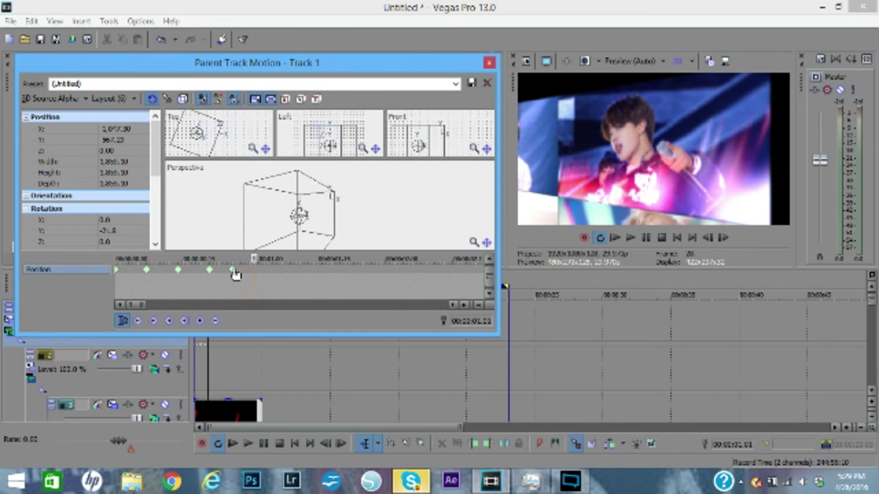
left_click_drag(264, 220, 275, 195)
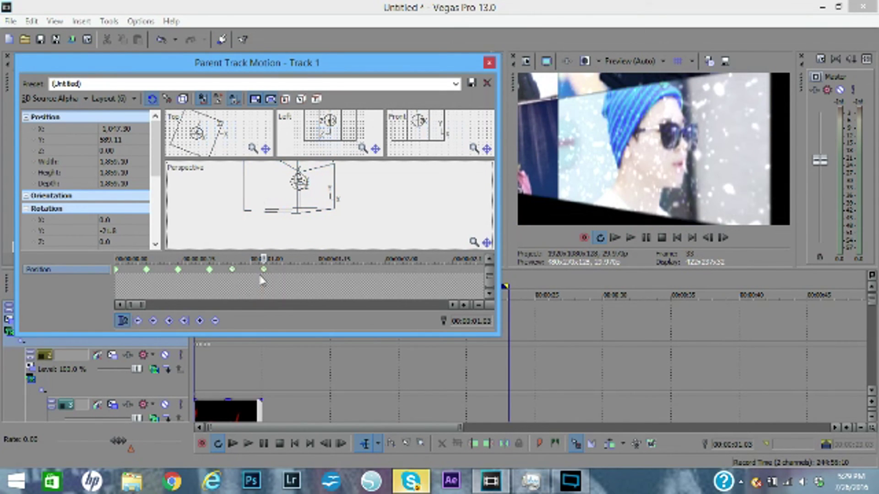
Step: Add a position keyframe at 00:00:01.08 by shifting the layout slightly down to about Y 567
key("Right")
key("Right")
key("Right")
key("Right")
key("Right")
left_click(241, 232)
key("Down")
key("Down")
key("Down")
key("Down")
key("Down")
key("Down")
key("Down")
key("Down")
key("Down")
Step: Add a keyframe at 00:00:01.15 rotated 21.8 degrees around Y and moved to about X 982, framing the lower-left image
key("Right")
key("Right")
key("Right")
key("Right")
key("Right")
key("Right")
key("Right")
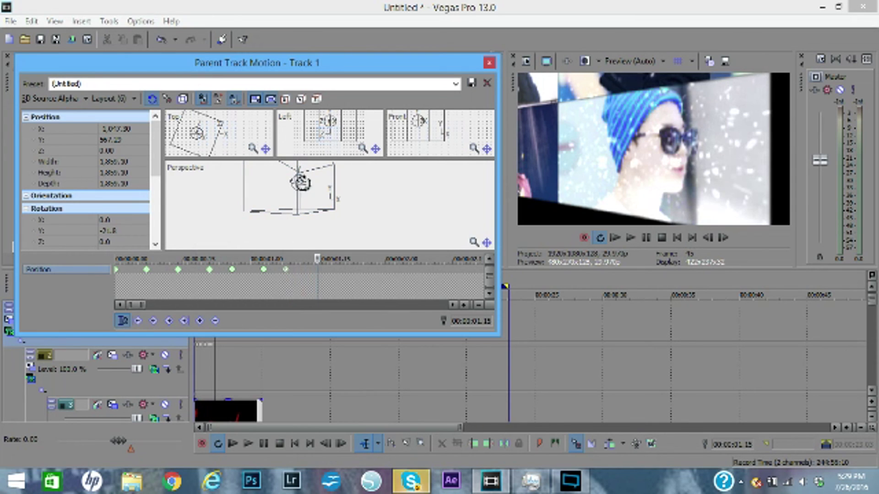
left_click(104, 231)
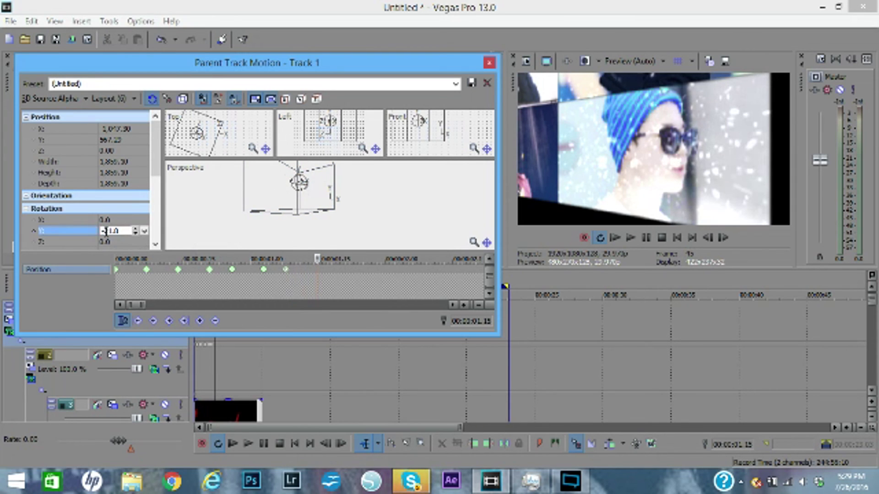
key("Return")
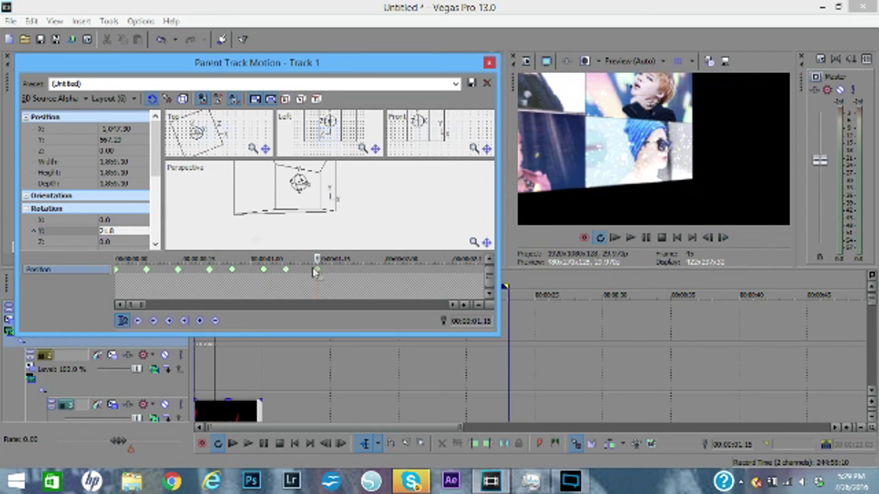
left_click(252, 191)
left_click_drag(254, 196, 312, 190)
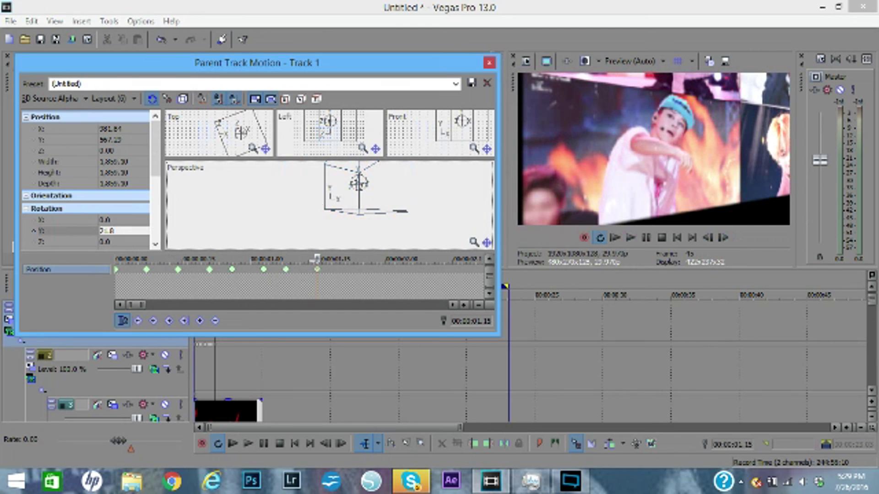
left_click(571, 481)
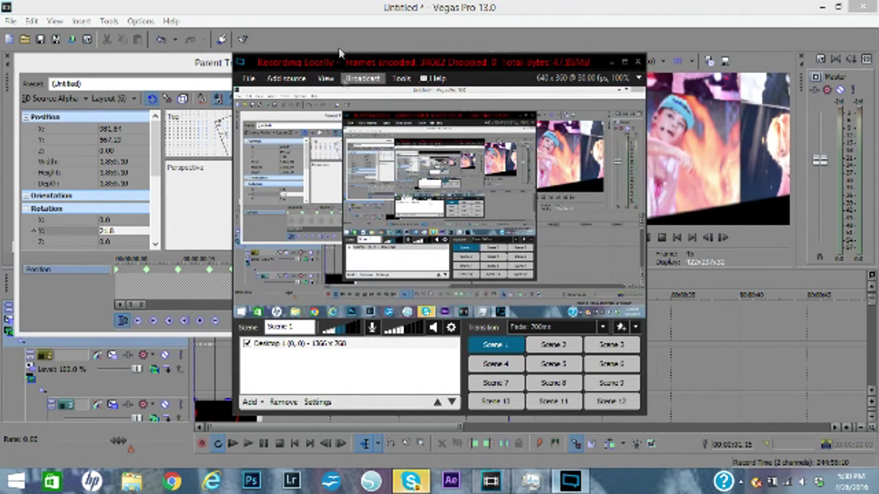
left_click(206, 65)
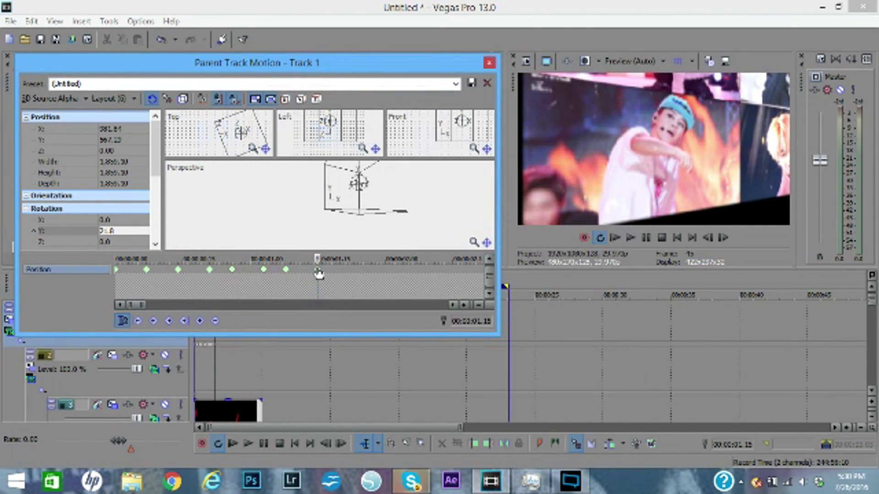
Step: Shift the layout at the 00:00:01.15 keyframe slightly to about X 960
left_click(285, 271)
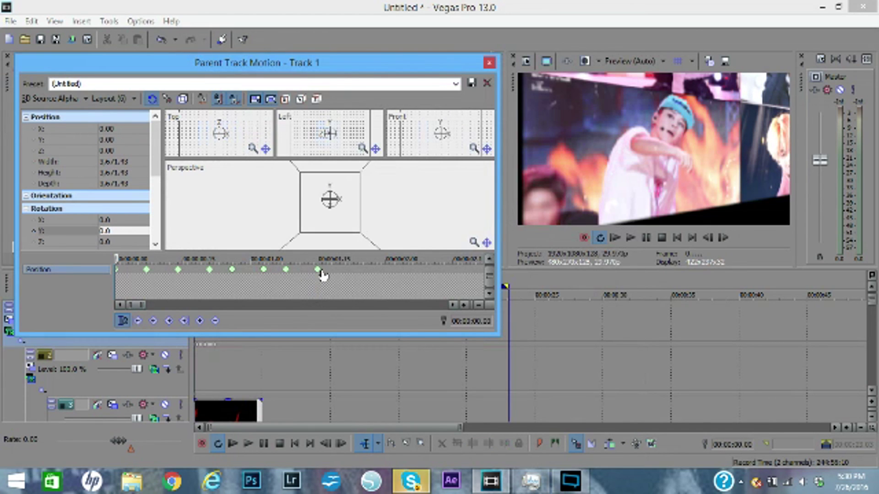
left_click(318, 270)
left_click(306, 211)
key("Left")
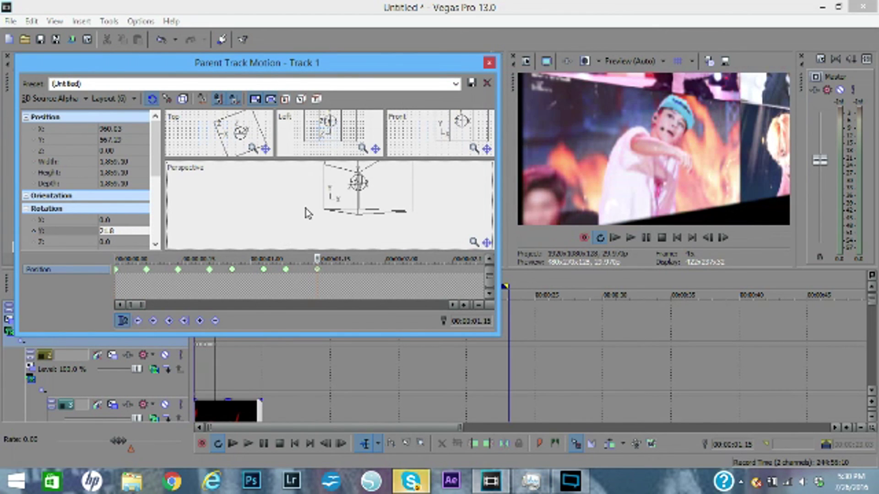
Step: Close Parent Track Motion and play the animation repeatedly from the start to review the moves between images
key("Home")
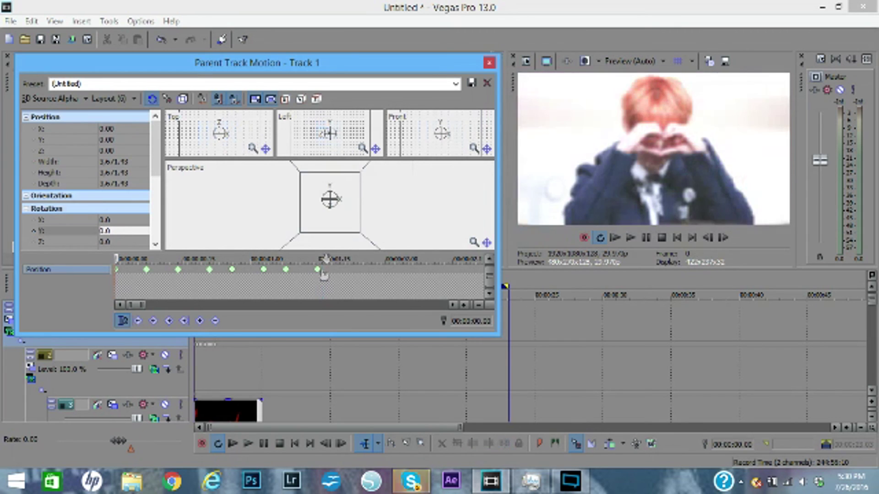
left_click(489, 63)
left_click(631, 238)
left_click(662, 239)
left_click(629, 238)
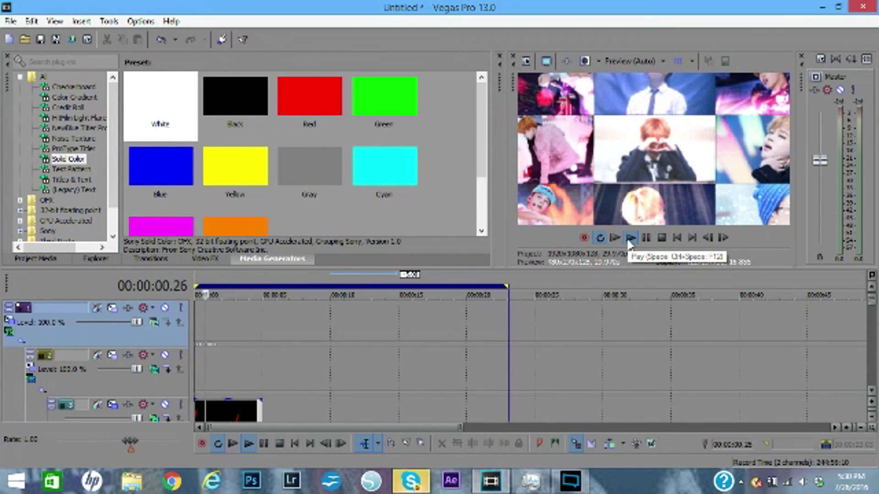
left_click(628, 239)
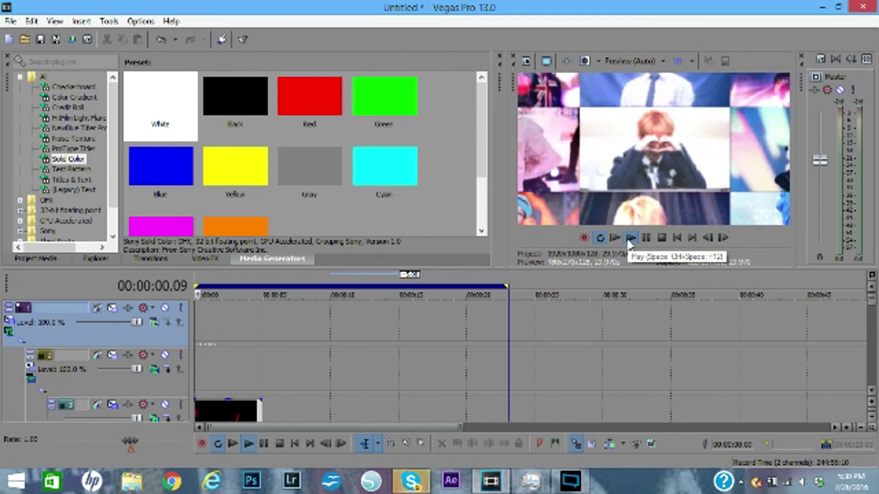
left_click(628, 238)
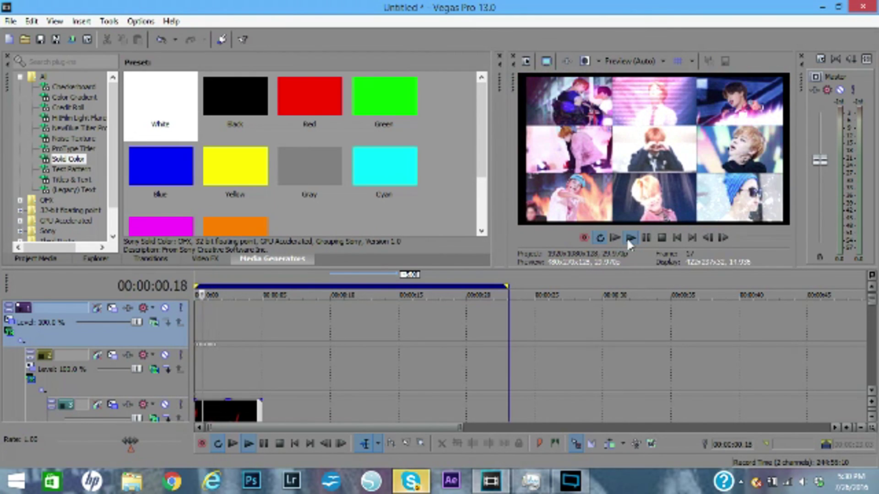
left_click(629, 238)
left_click(629, 238)
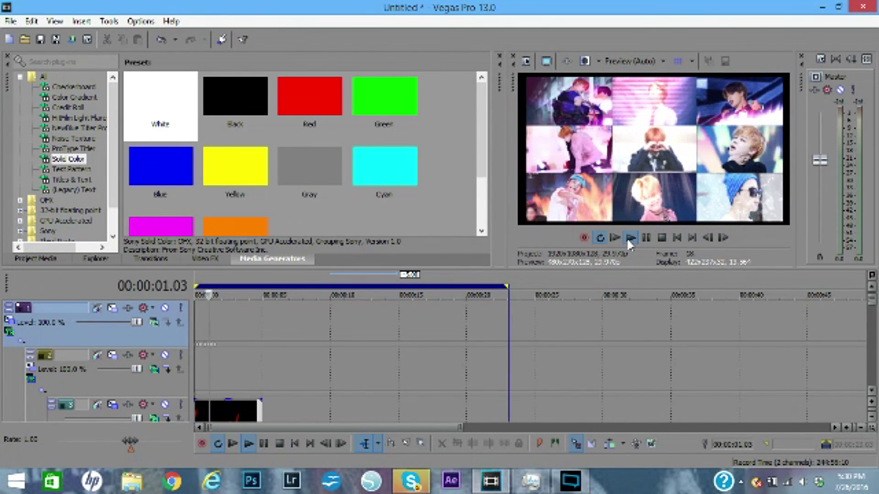
left_click(629, 238)
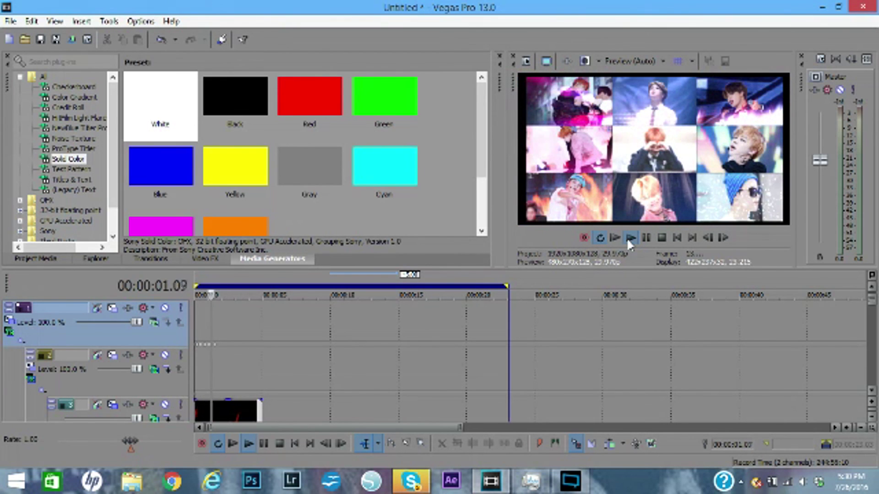
left_click(659, 239)
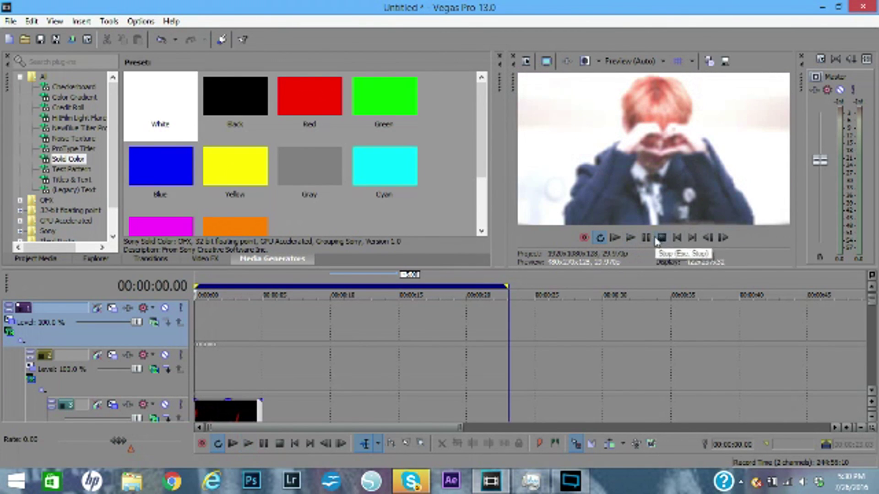
key("space")
left_click(661, 237)
key("space")
left_click(661, 238)
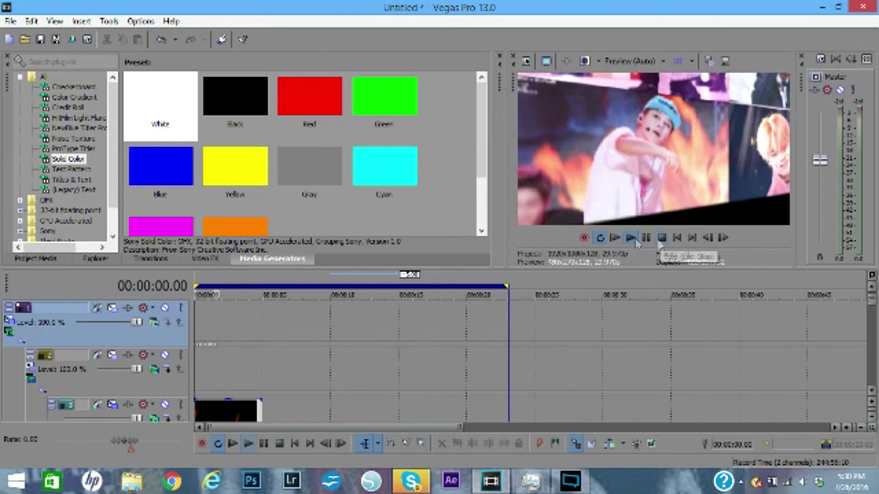
left_click(661, 238)
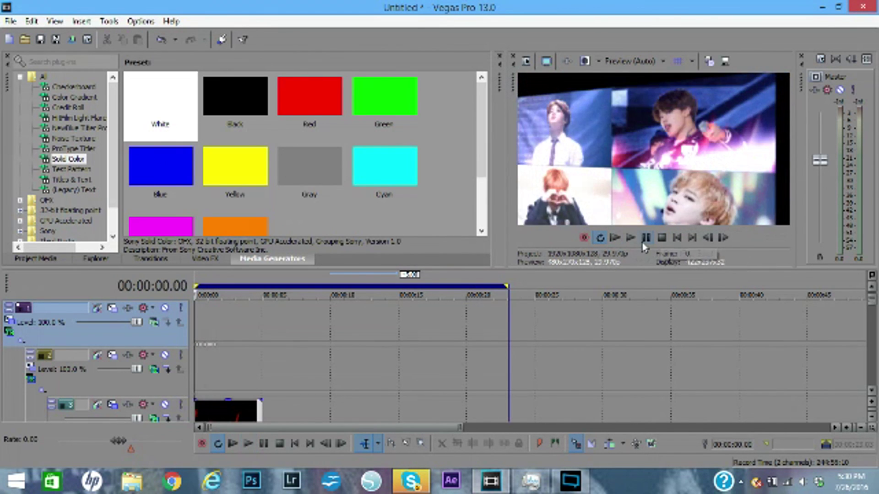
left_click(637, 239)
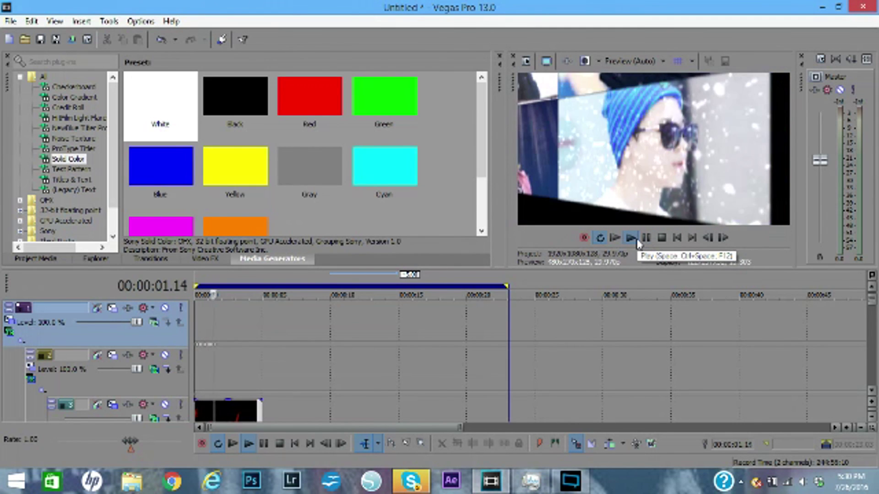
left_click(637, 243)
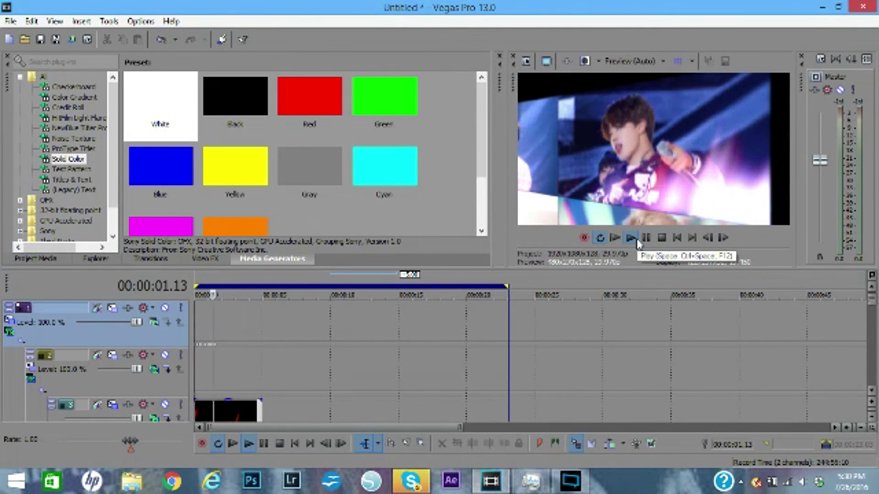
left_click(637, 240)
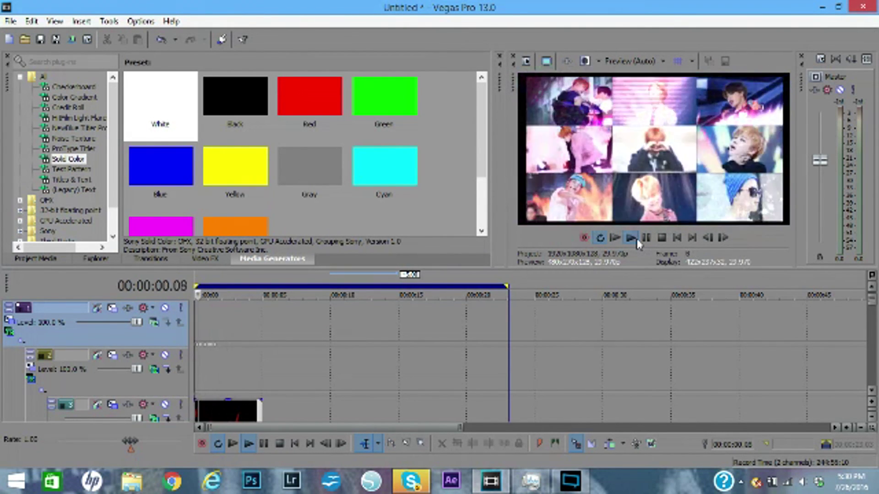
left_click(636, 240)
left_click(638, 243)
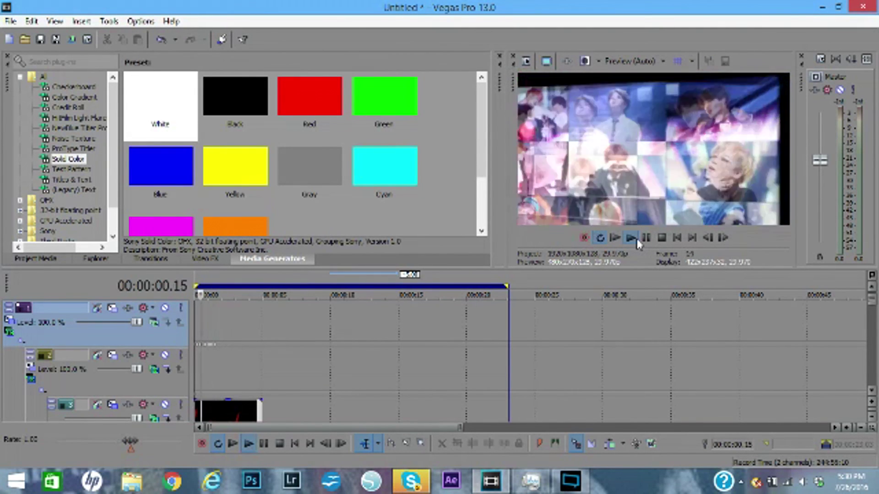
key("space")
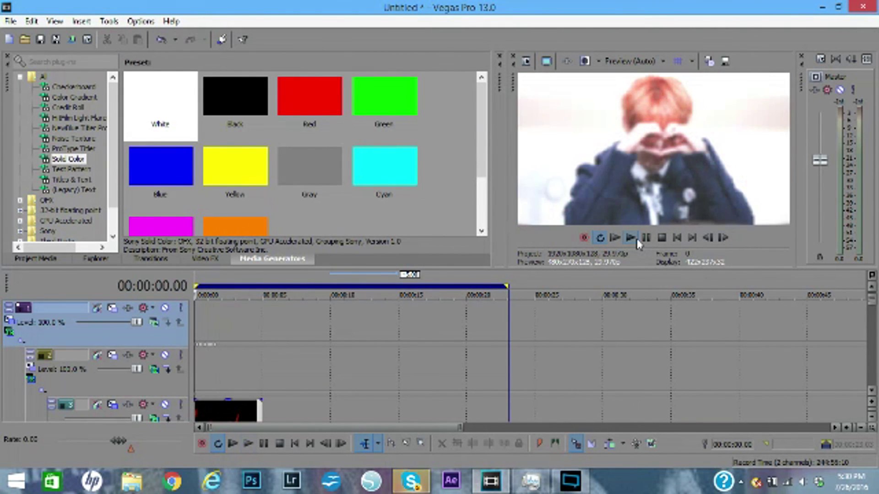
Step: Reopen the parent motion of track 1, go to the keyframe at 00:00:00.21 and play the animation from there
left_click(9, 319)
scroll(143, 274, "up", 5)
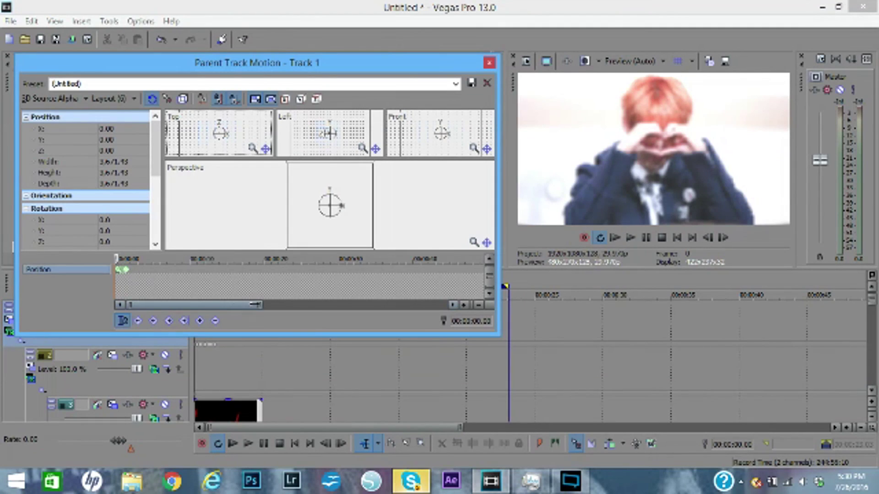
left_click(164, 276)
left_click(185, 271)
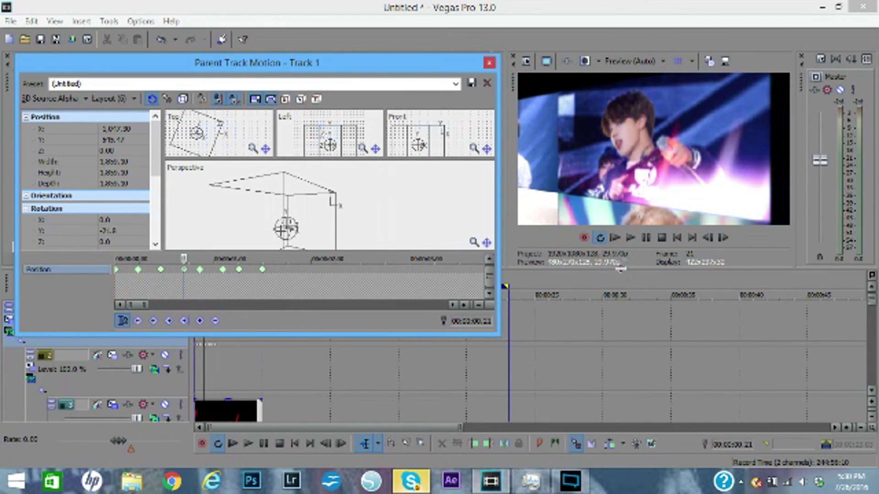
left_click(629, 240)
left_click(629, 240)
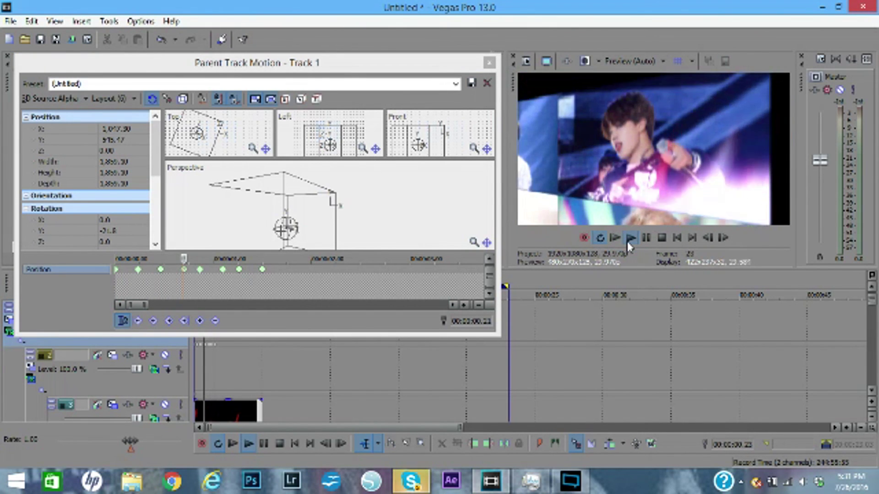
left_click(628, 245)
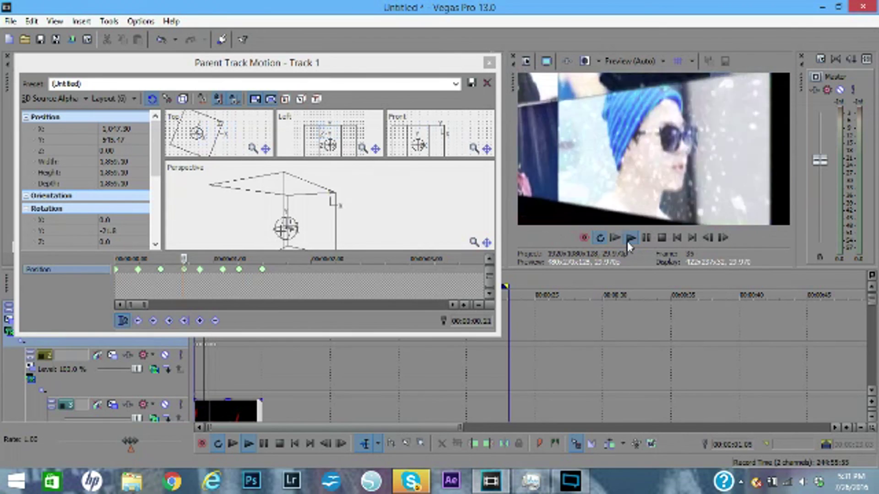
key("space")
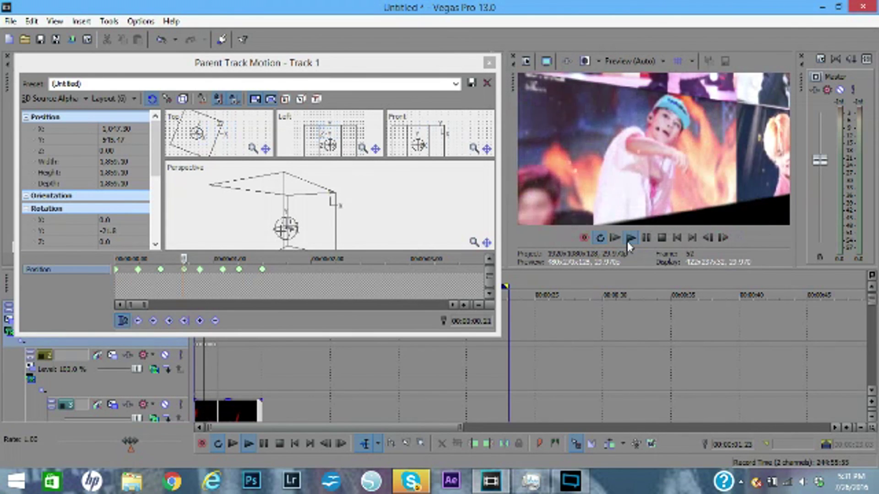
Step: Return to the start of the project, close Parent Track Motion and play the finished animation
left_click(678, 238)
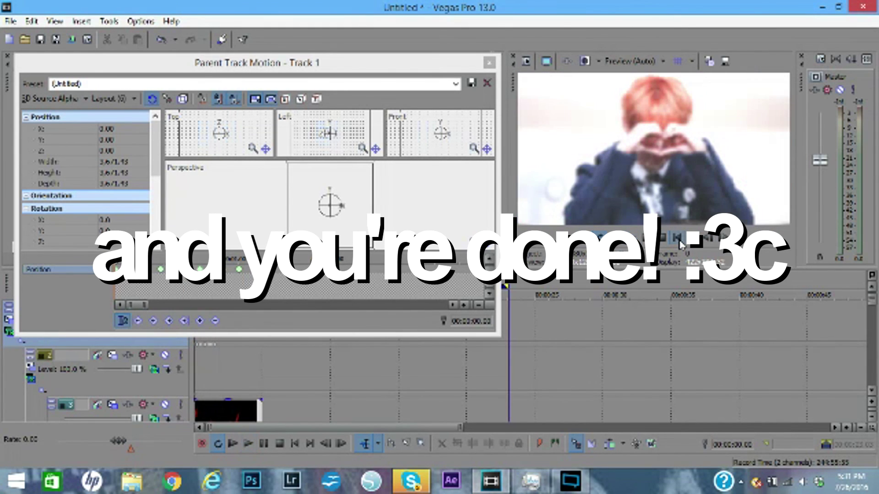
left_click(489, 64)
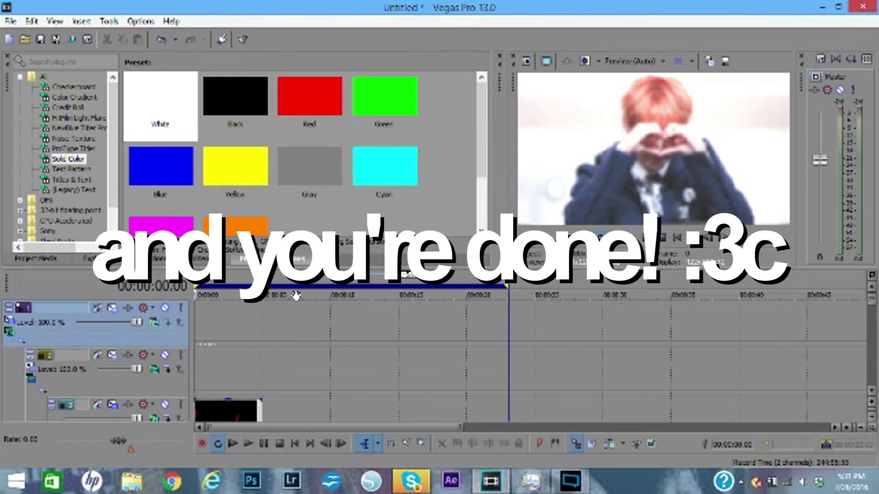
key("space")
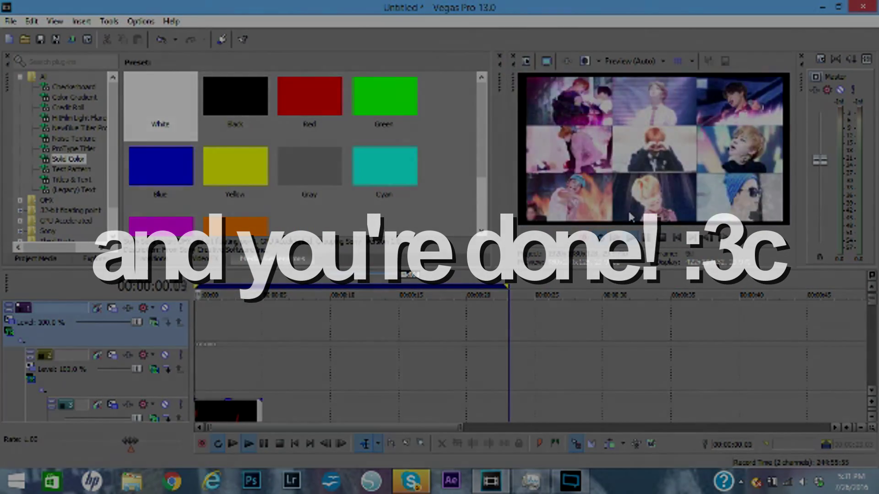